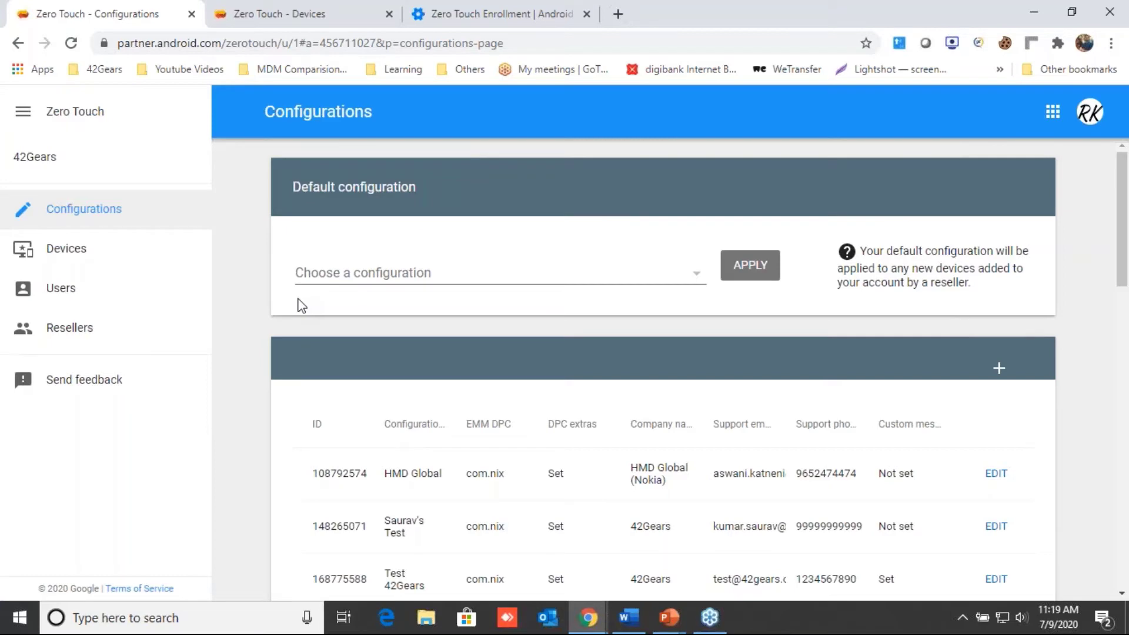
{"action": "left_click", "coordinate": [66, 257]}
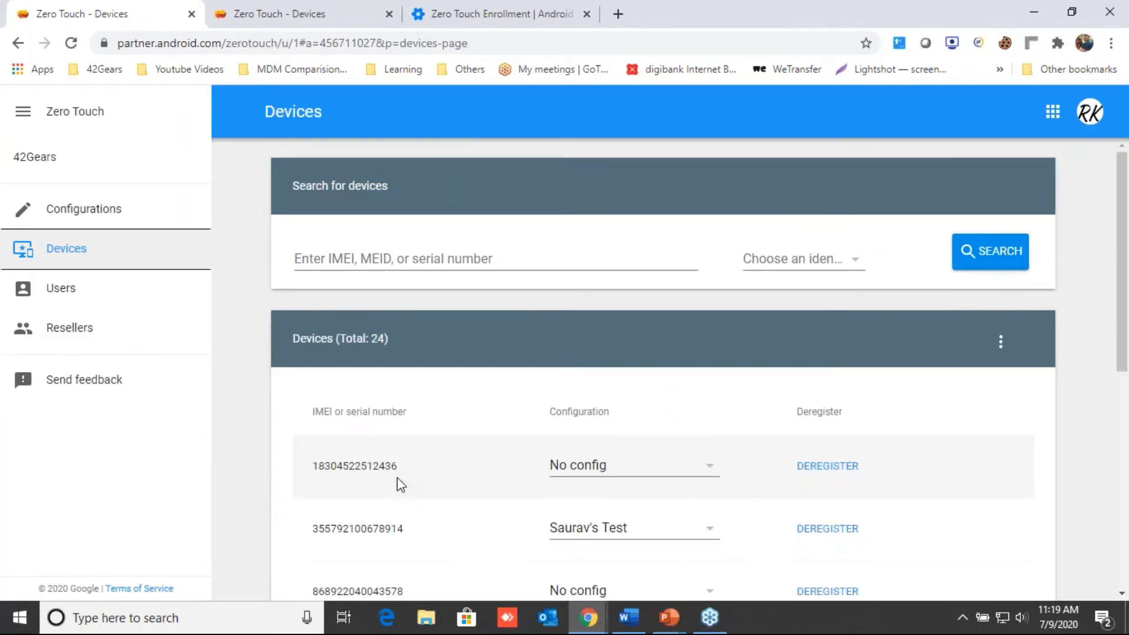
{"action": "scroll", "coordinate": [397, 478], "scroll_direction": "down", "scroll_amount": 5}
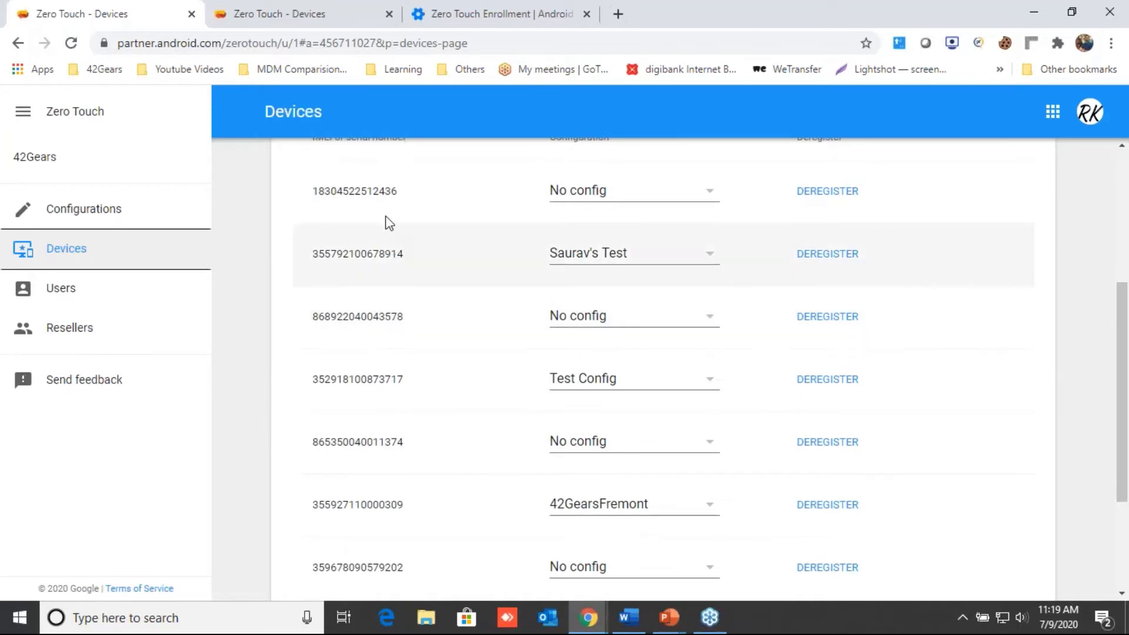
{"action": "scroll", "coordinate": [386, 278], "scroll_direction": "up", "scroll_amount": 2}
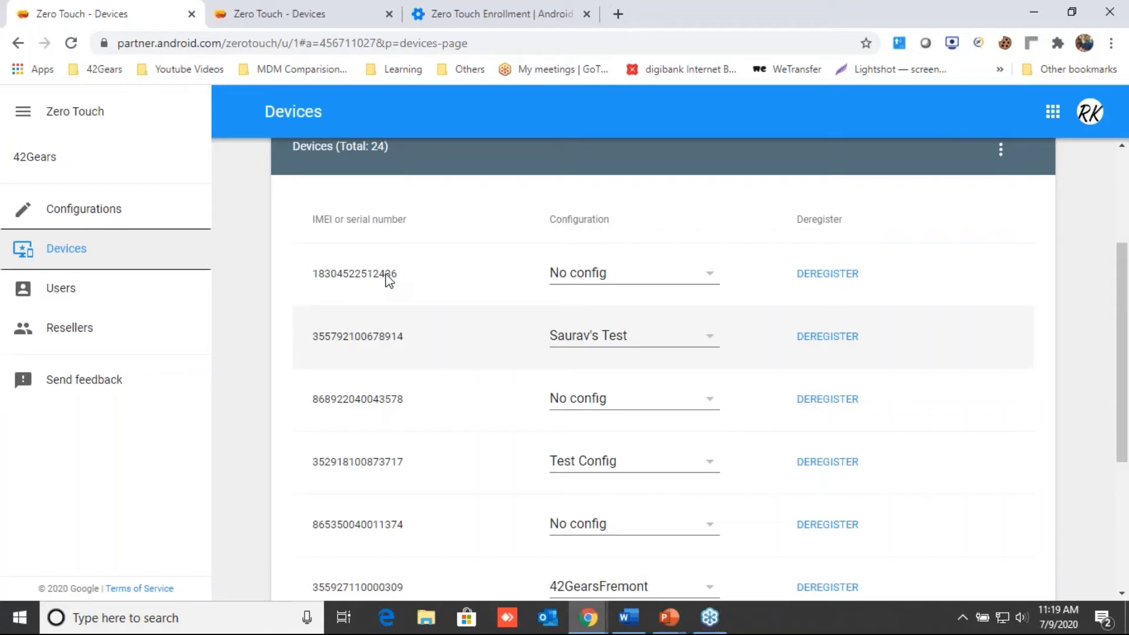
{"action": "left_click", "coordinate": [116, 211]}
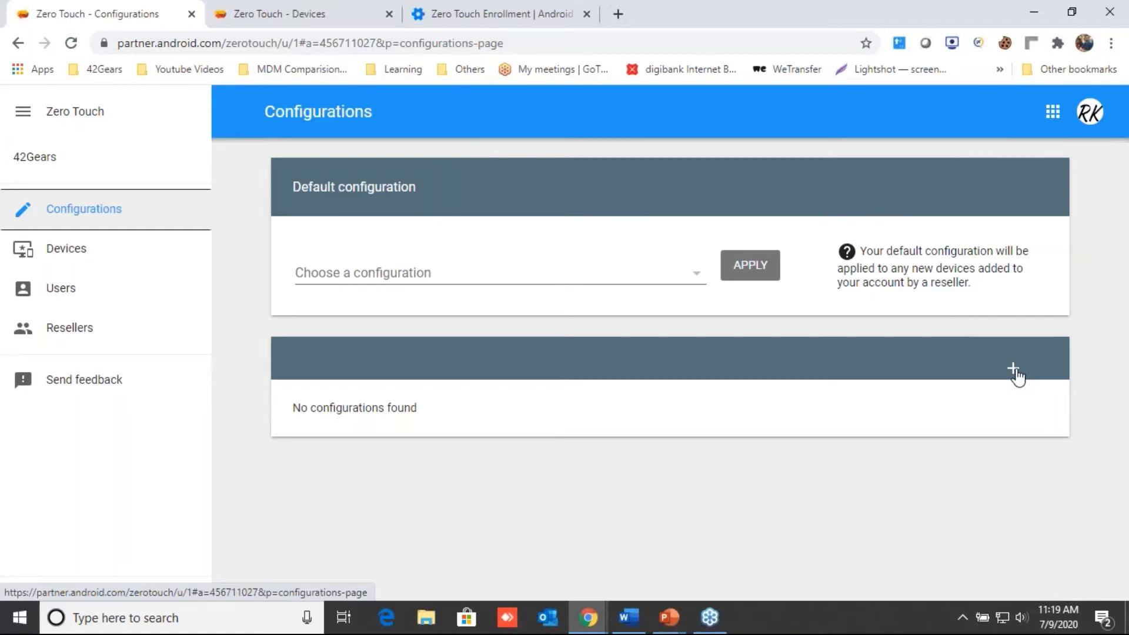
Step: Add a configuration named '42Gears ZTE' with SureMDM Mobile Device Management - 42Gears MDM as EMM DPC
{"action": "left_click", "coordinate": [1016, 372]}
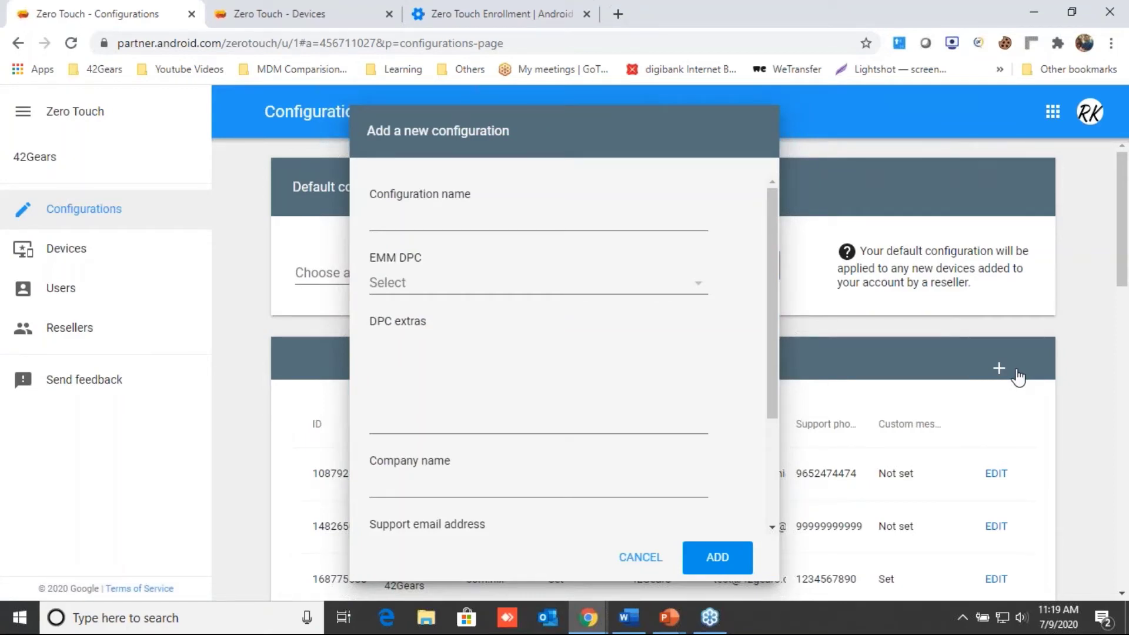
{"action": "left_click", "coordinate": [652, 216]}
{"action": "type", "text": "42G"}
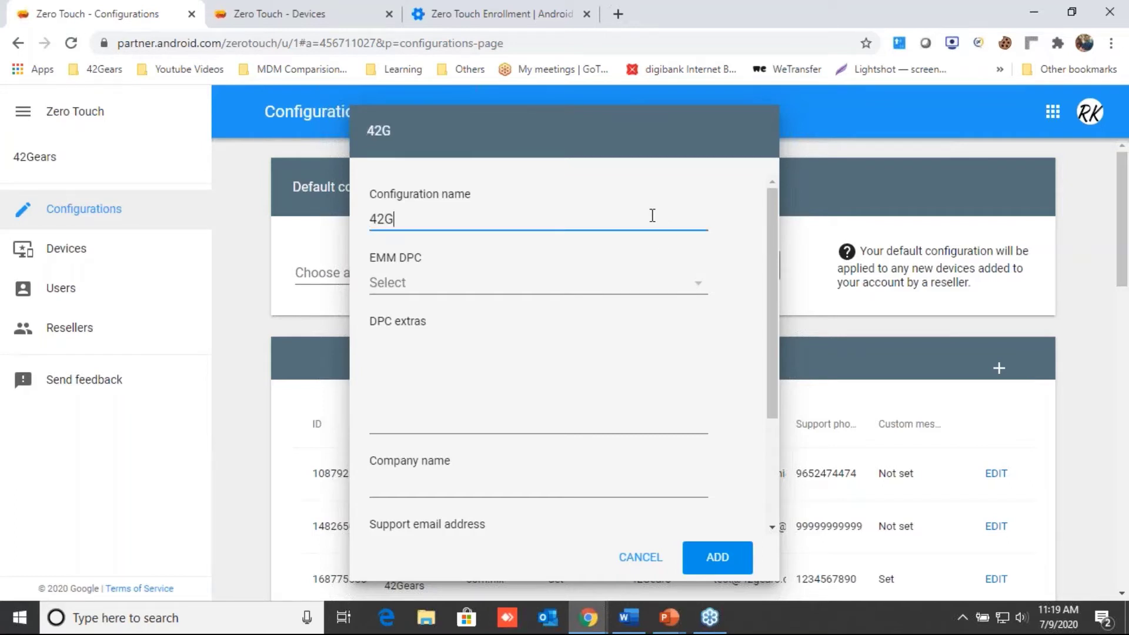
{"action": "type", "text": "ears ZTE"}
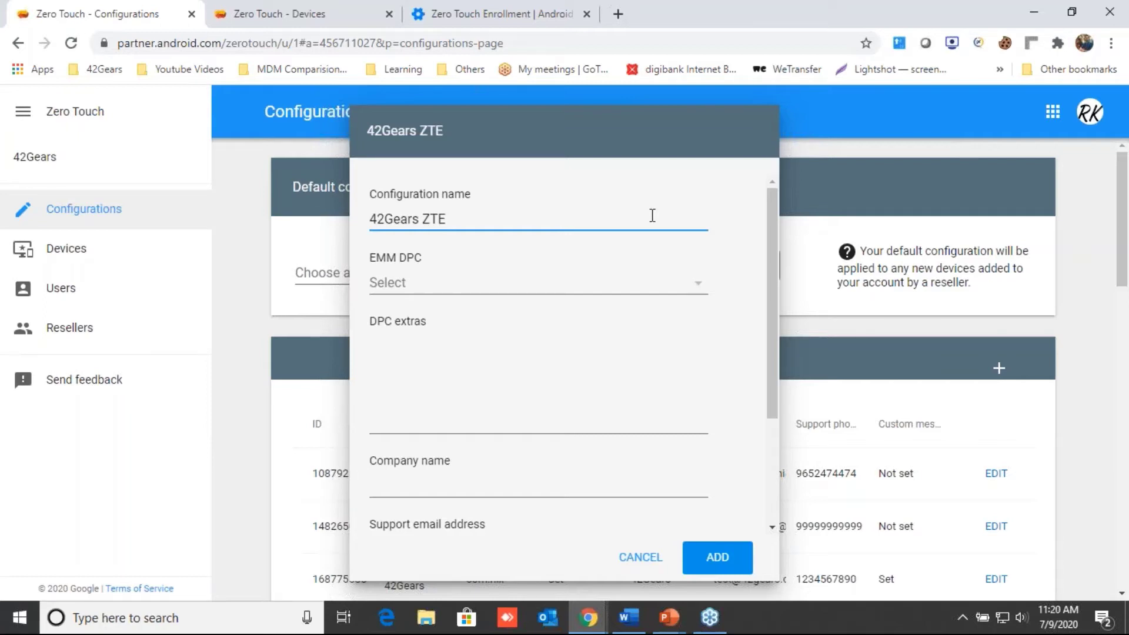
{"action": "left_click", "coordinate": [441, 292]}
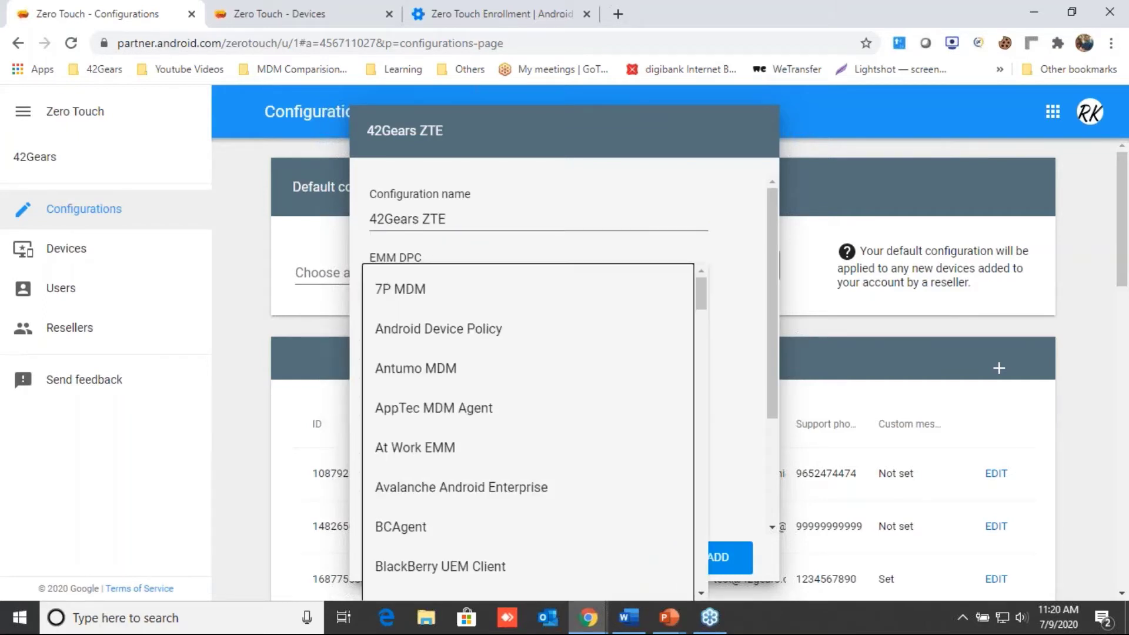
{"action": "key", "text": "s"}
{"action": "key", "text": "s"}
{"action": "key", "text": "s"}
{"action": "key", "text": "s"}
{"action": "key", "text": "s"}
{"action": "key", "text": "s"}
{"action": "key", "text": "s"}
{"action": "key", "text": "s"}
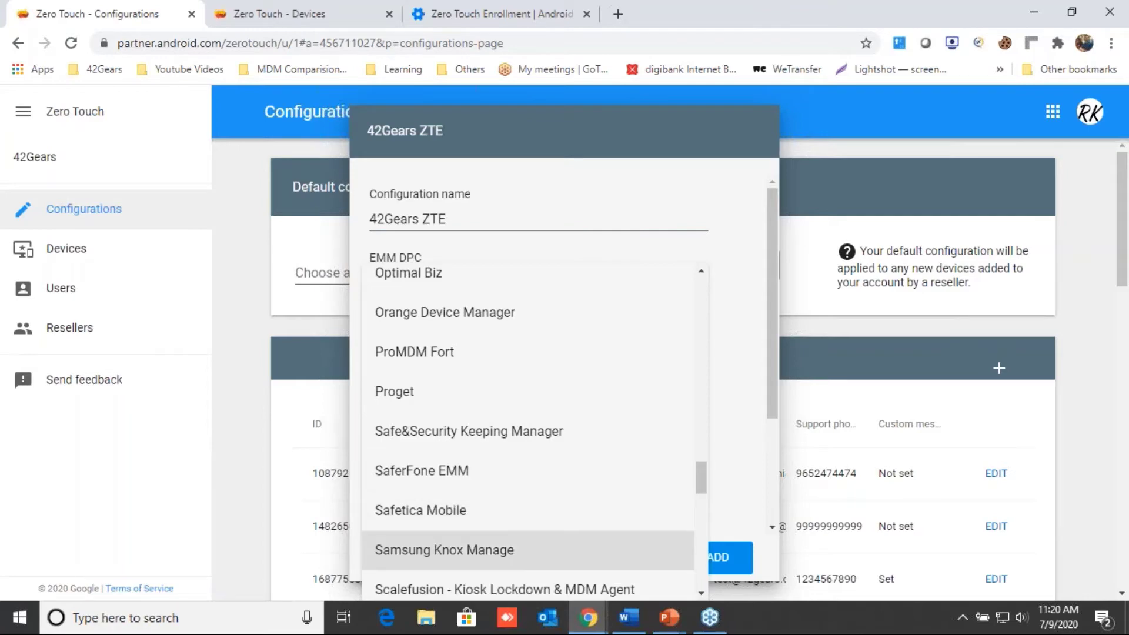
{"action": "key", "text": "s"}
{"action": "key", "text": "s"}
{"action": "key", "text": "s"}
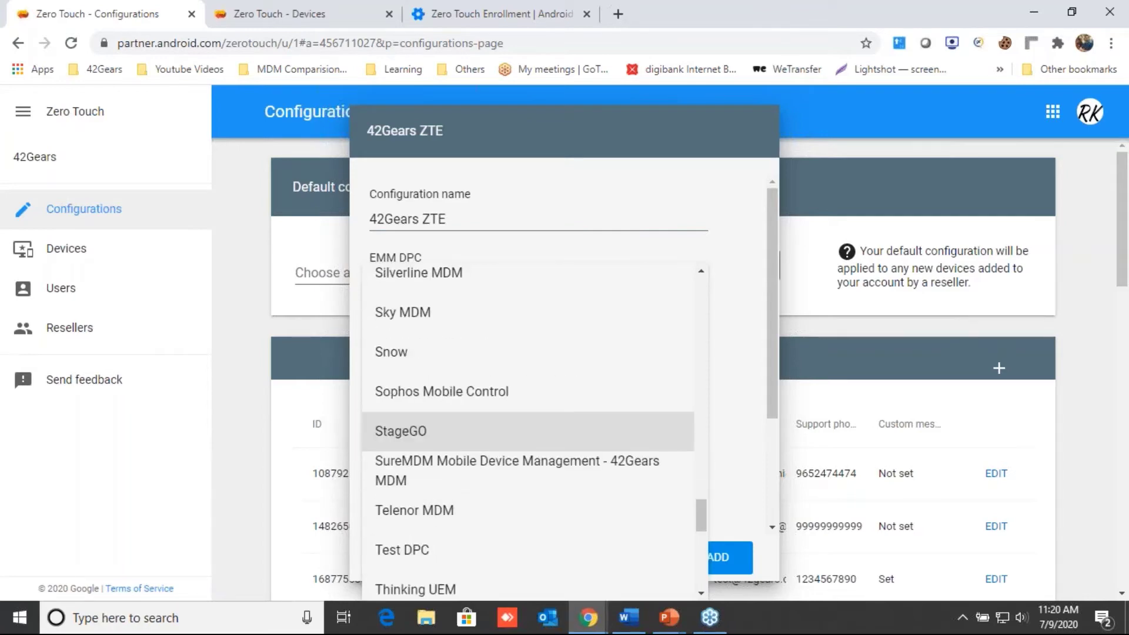
{"action": "key", "text": "s"}
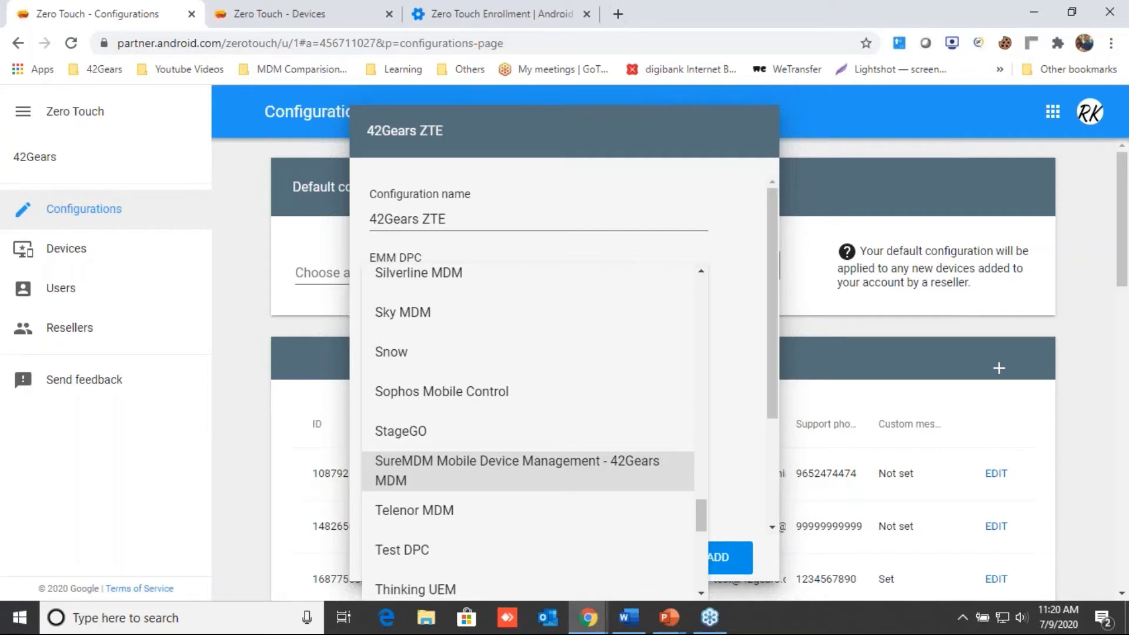
{"action": "key", "text": "Return"}
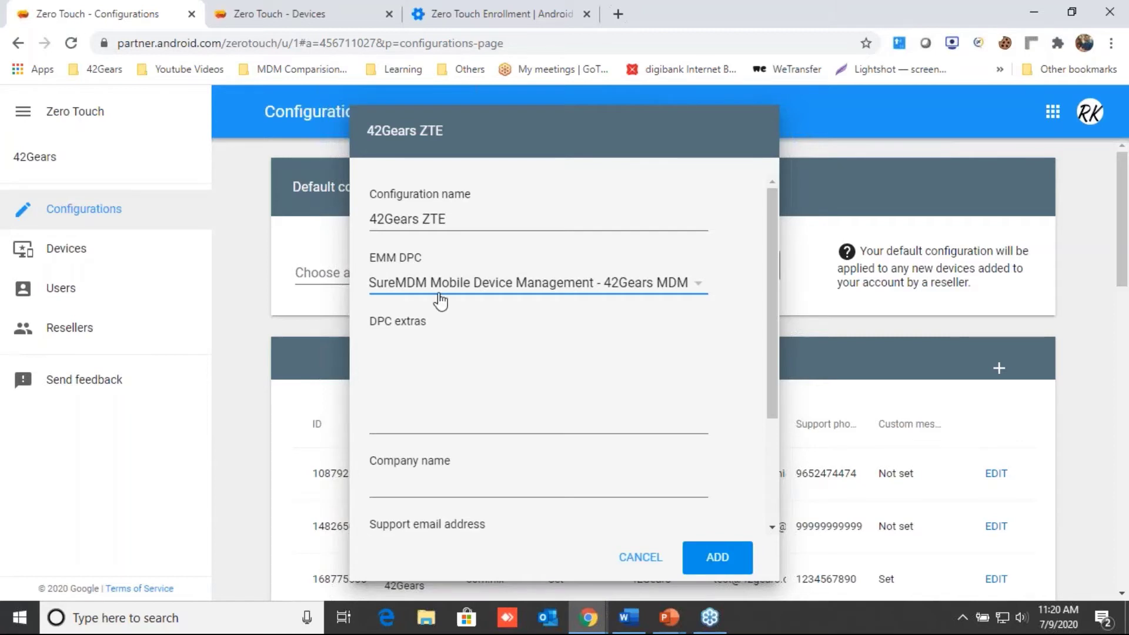
{"action": "left_click", "coordinate": [414, 366]}
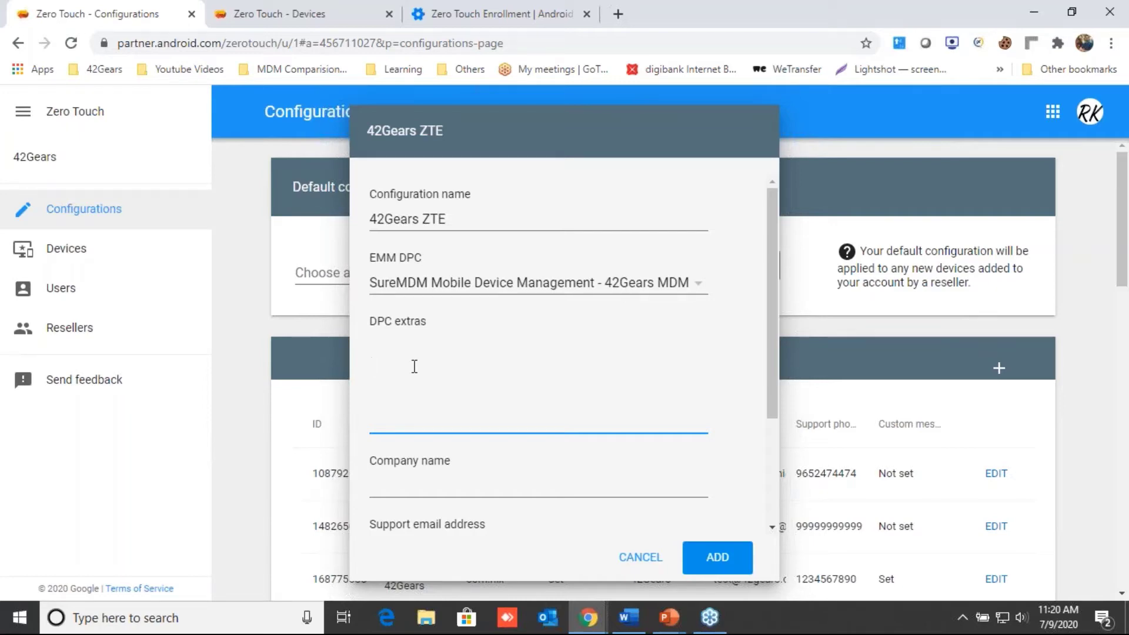
Step: Search the web for 'zte' and open the Zero Touch Enrollment In SureMDM knowledge base article
{"action": "left_click", "coordinate": [617, 14]}
{"action": "type", "text": "zte 42gears"}
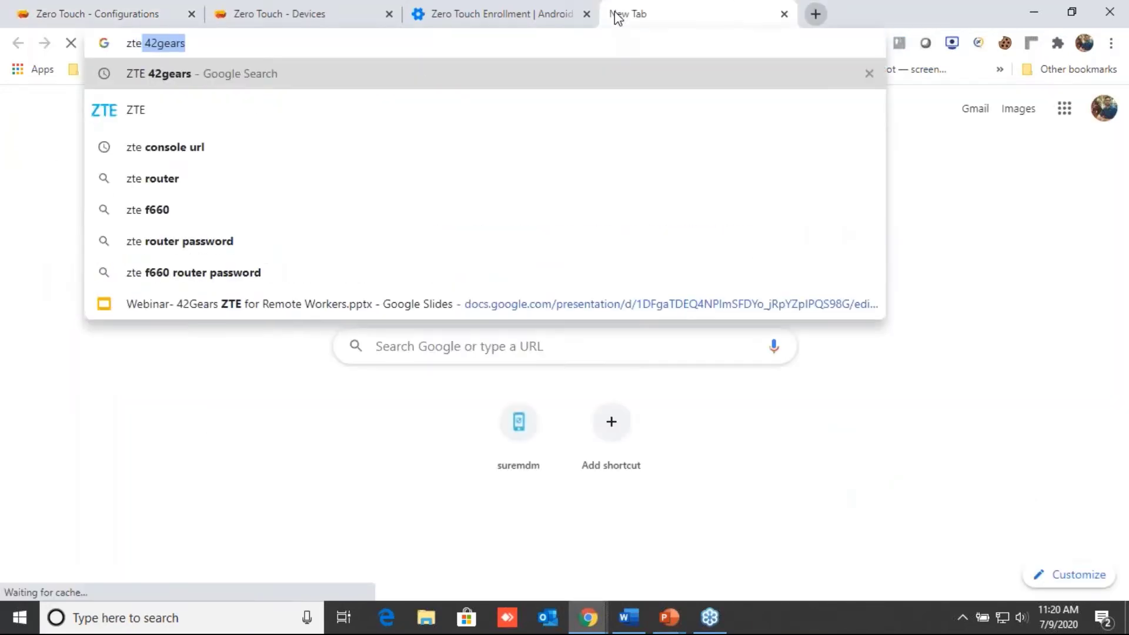
{"action": "key", "text": "Return"}
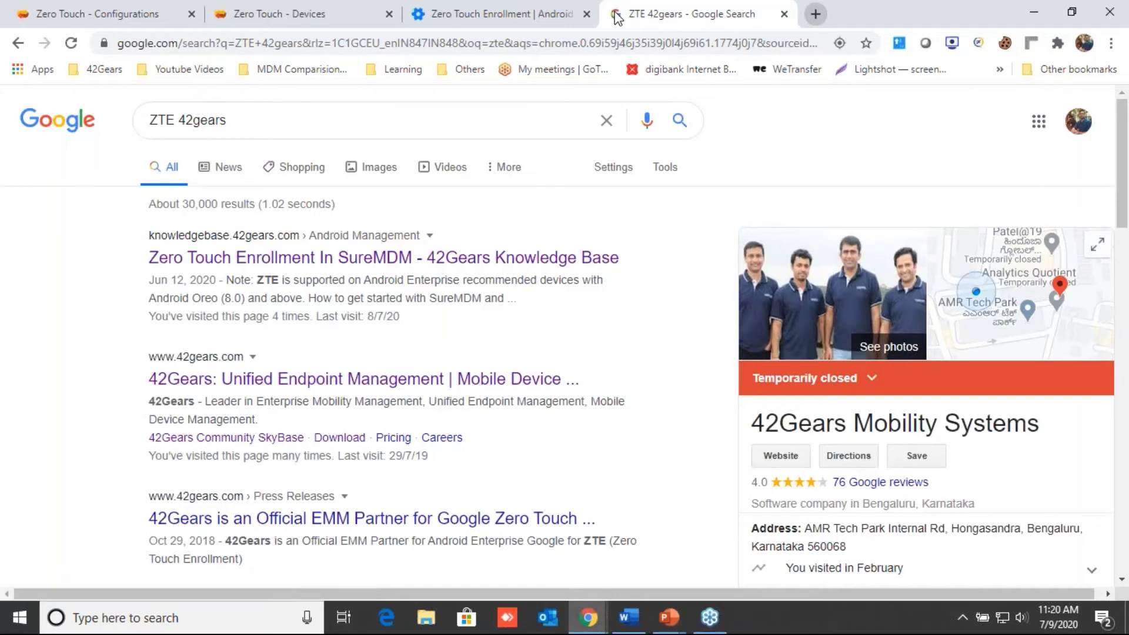
{"action": "left_click", "coordinate": [308, 262]}
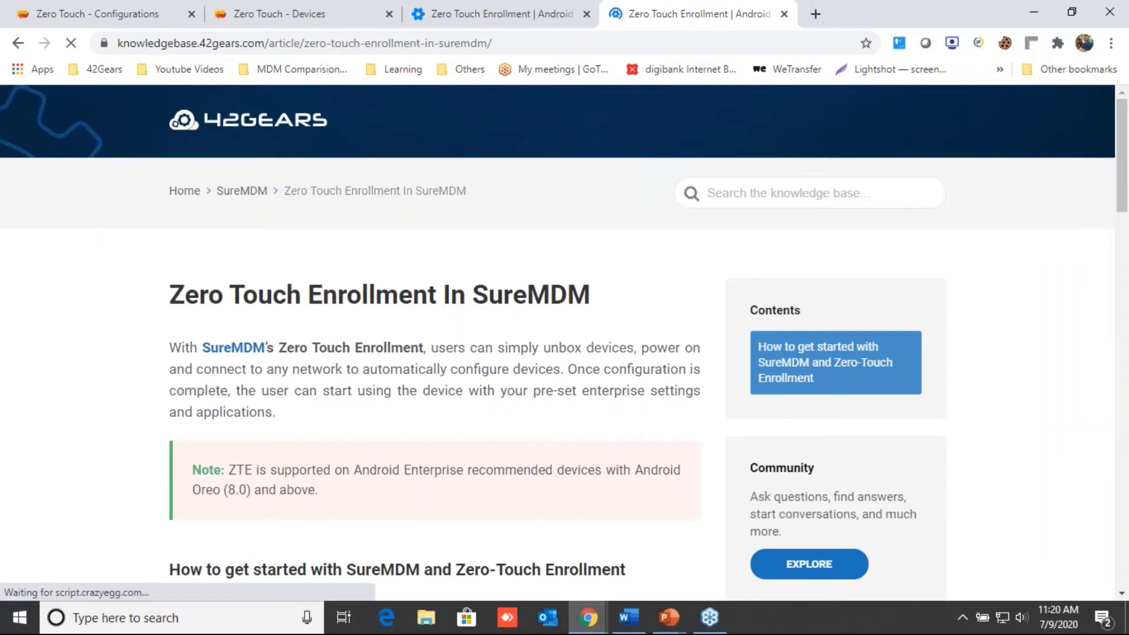
Step: Scroll to step 6's DPC extras JSON in the article, then return to the SureMDM console
{"action": "scroll", "coordinate": [424, 404], "scroll_direction": "down", "scroll_amount": 1}
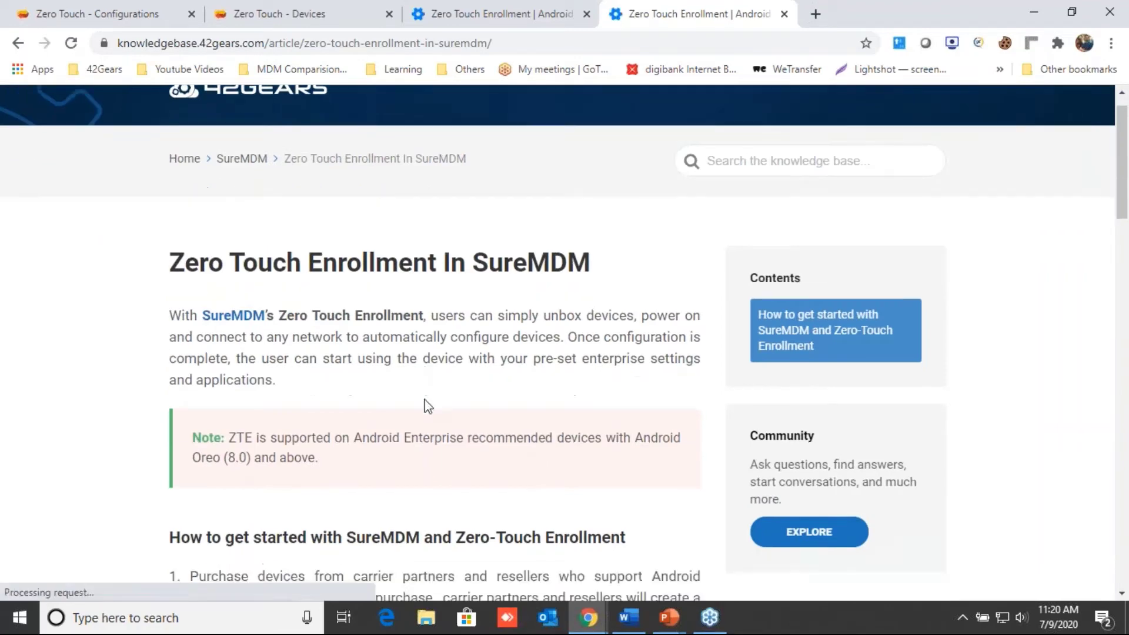
{"action": "scroll", "coordinate": [424, 405], "scroll_direction": "down", "scroll_amount": 10}
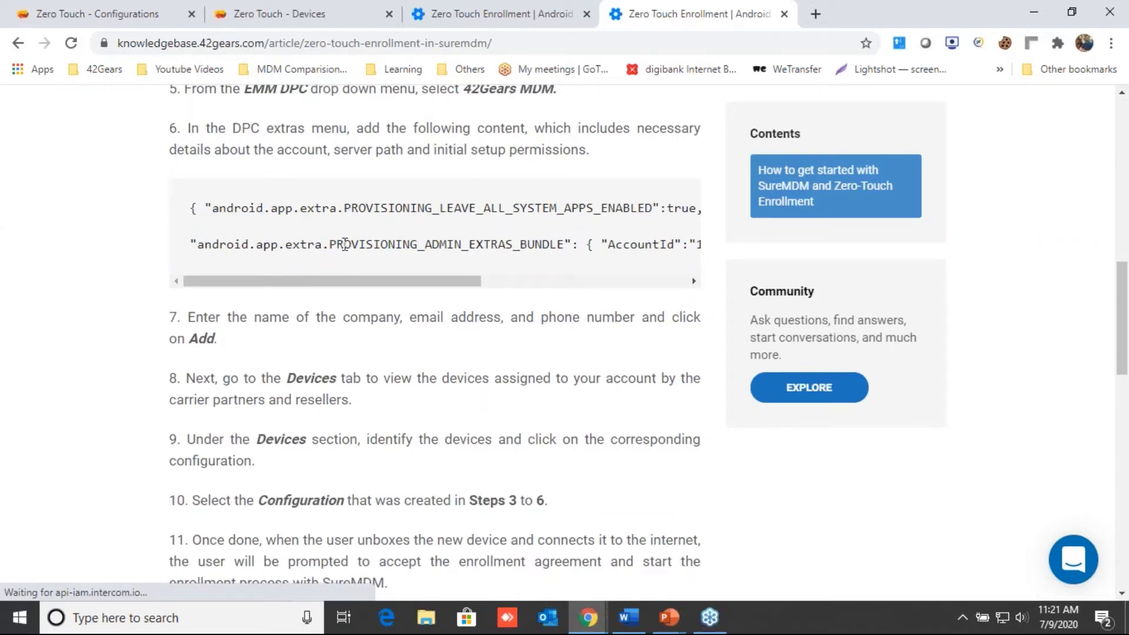
{"action": "left_click_drag", "start_coordinate": [356, 287], "coordinate": [516, 285]}
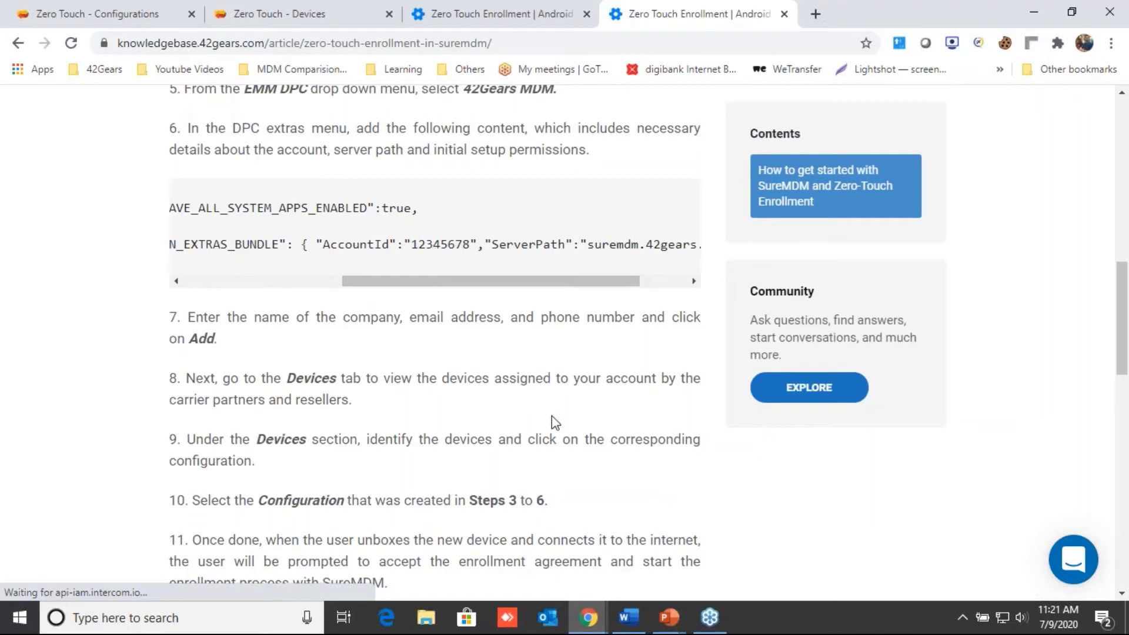
{"action": "key", "text": "alt+Tab"}
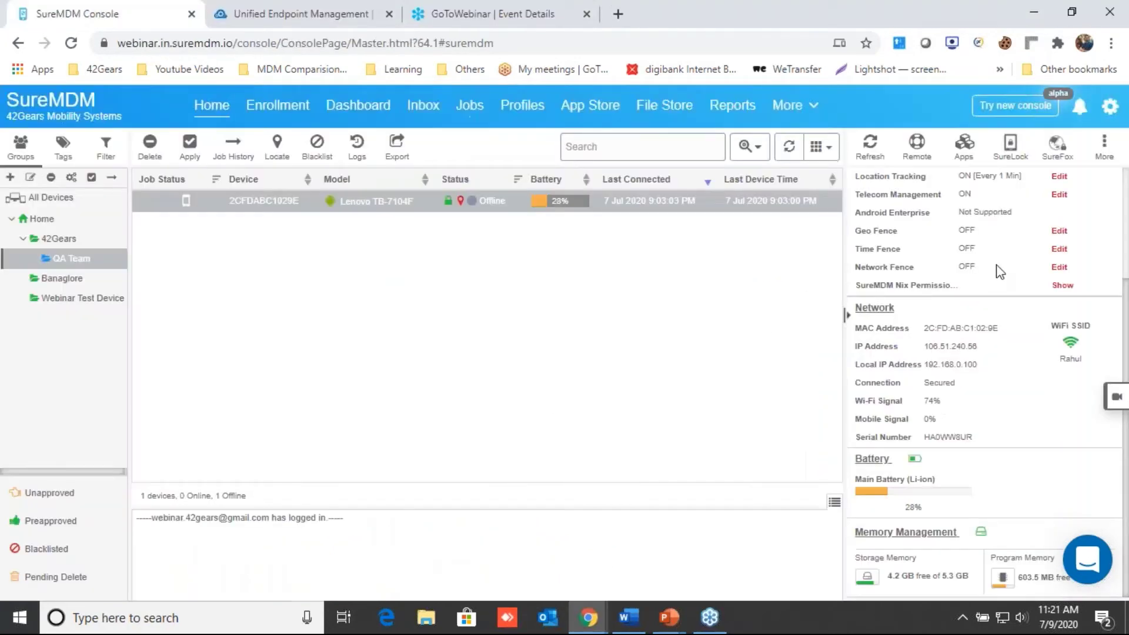
Step: Look up the account ID in the console's account details and select the article's sample AccountId and server path
{"action": "left_click", "coordinate": [1110, 108]}
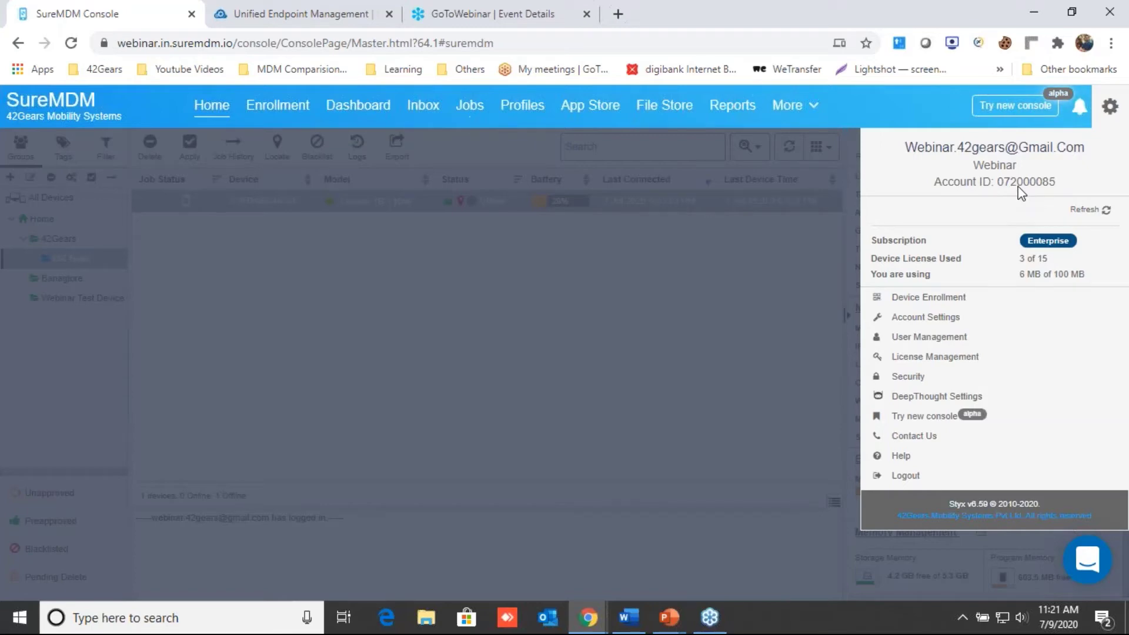
{"action": "key", "text": "alt+Tab"}
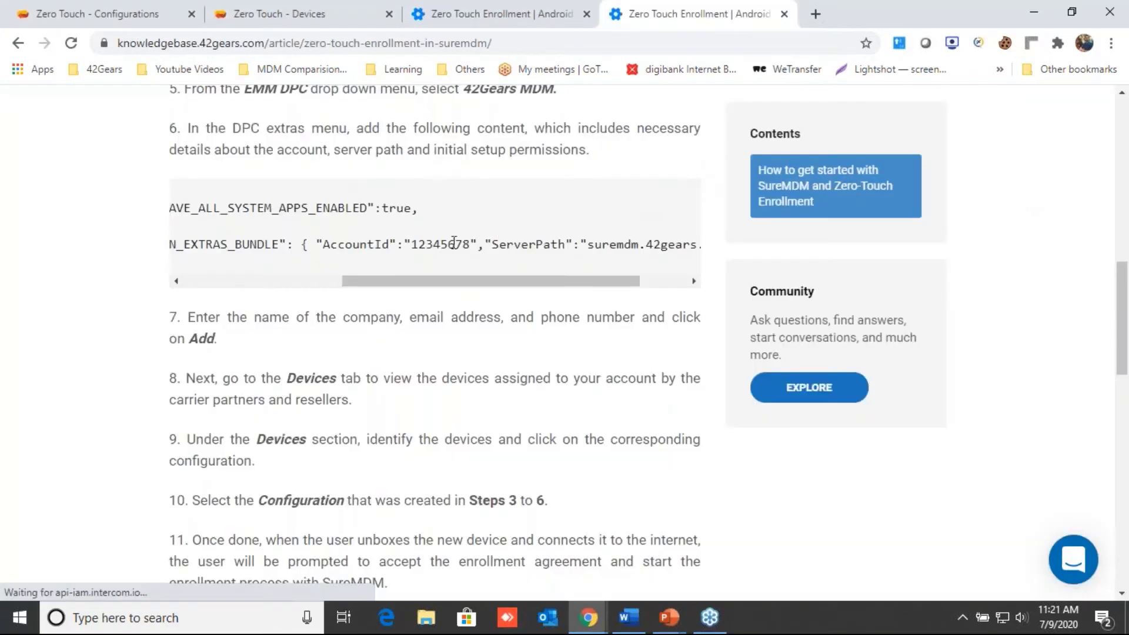
{"action": "left_click_drag", "start_coordinate": [410, 244], "coordinate": [472, 243]}
{"action": "left_click_drag", "start_coordinate": [523, 282], "coordinate": [581, 280]}
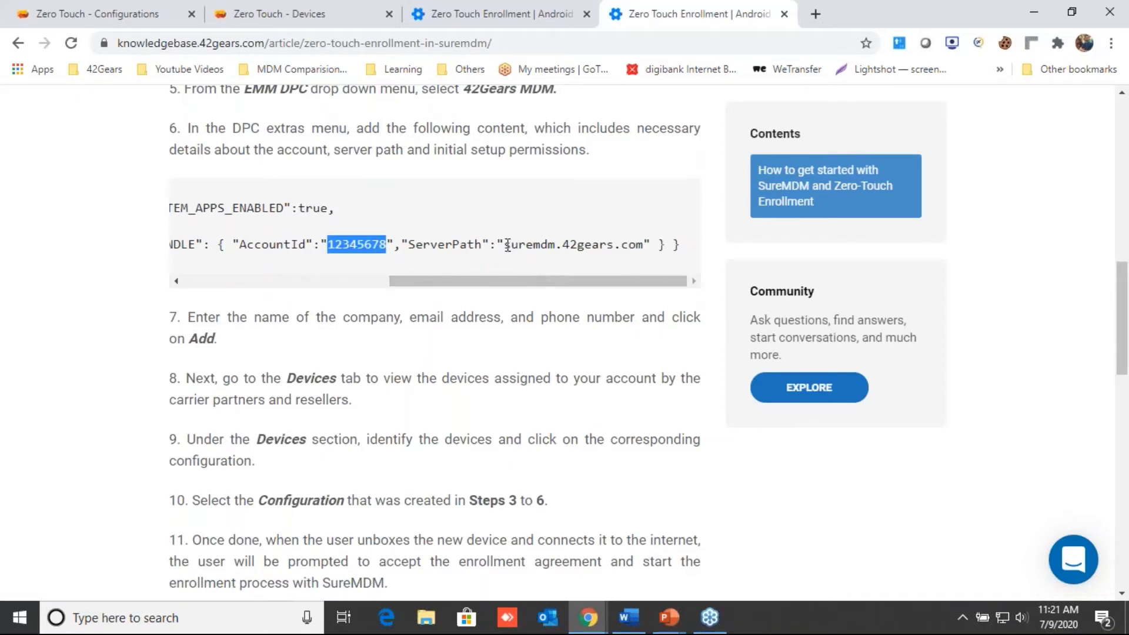
{"action": "left_click_drag", "start_coordinate": [507, 244], "coordinate": [640, 244]}
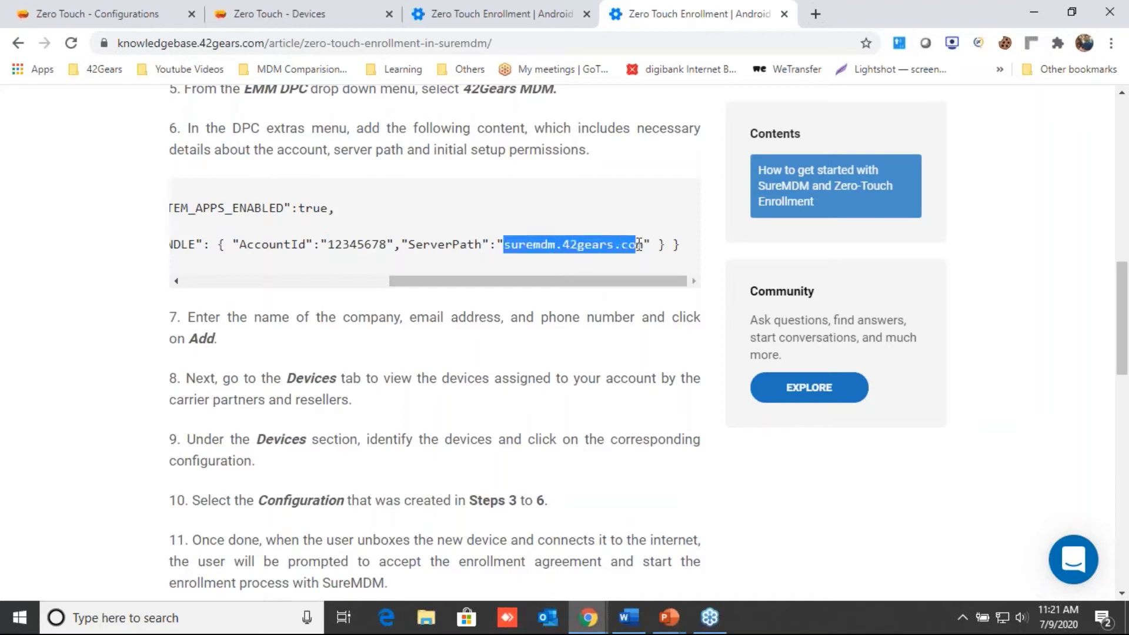
Step: Copy the console's server address webinar.in.suremdm.io and paste the provisioning JSON into DPC extras
{"action": "key", "text": "alt+Tab"}
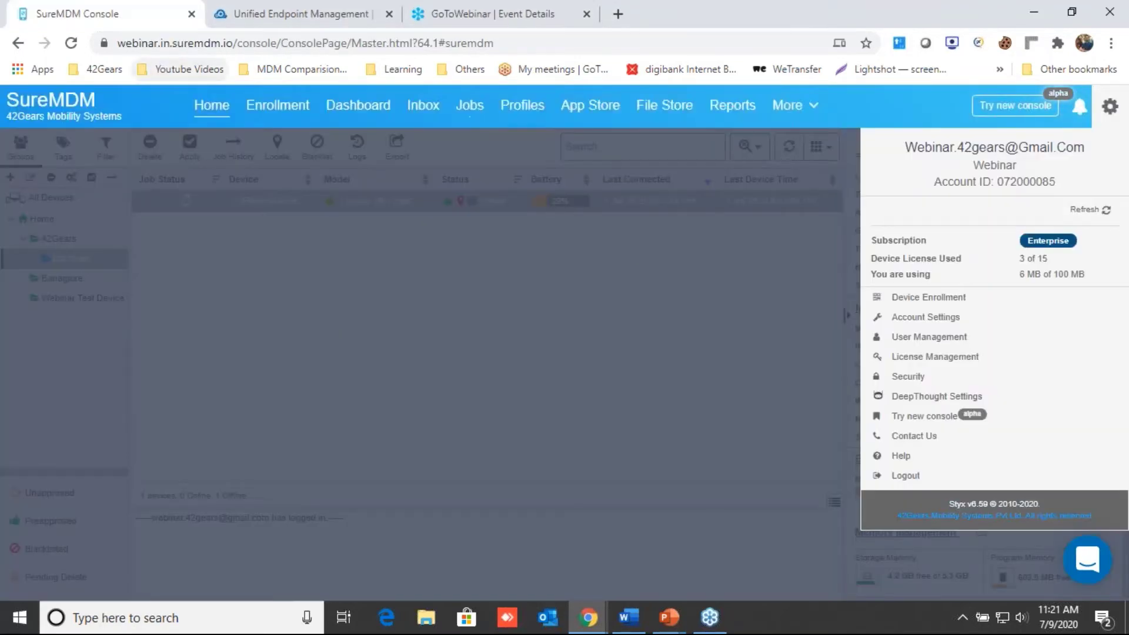
{"action": "left_click_drag", "start_coordinate": [120, 46], "coordinate": [234, 45]}
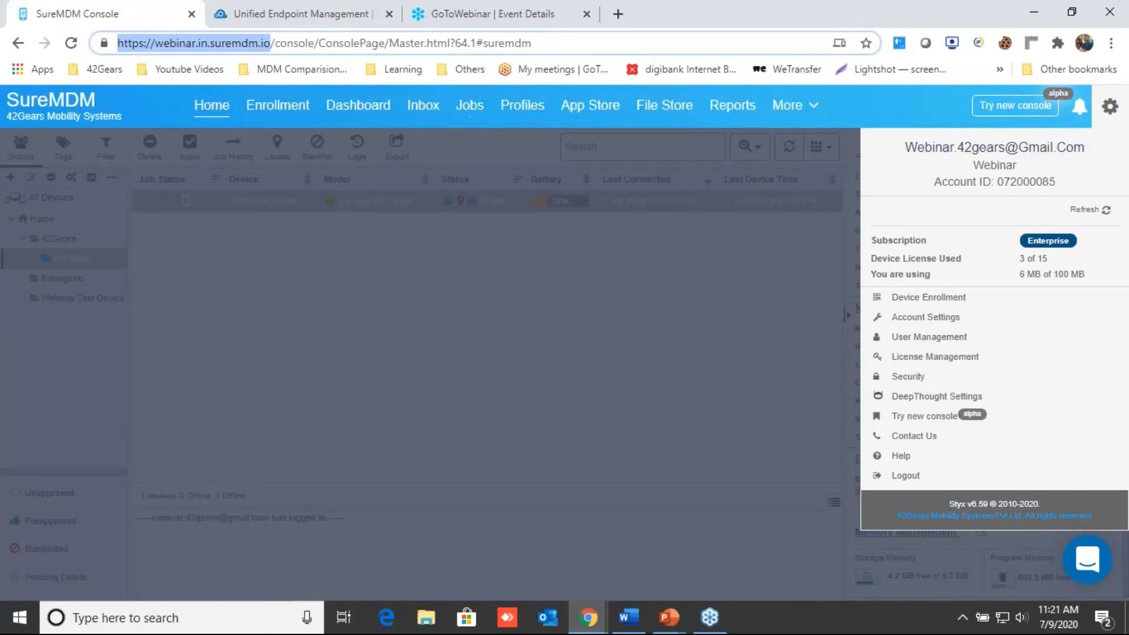
{"action": "key", "text": "alt+Tab"}
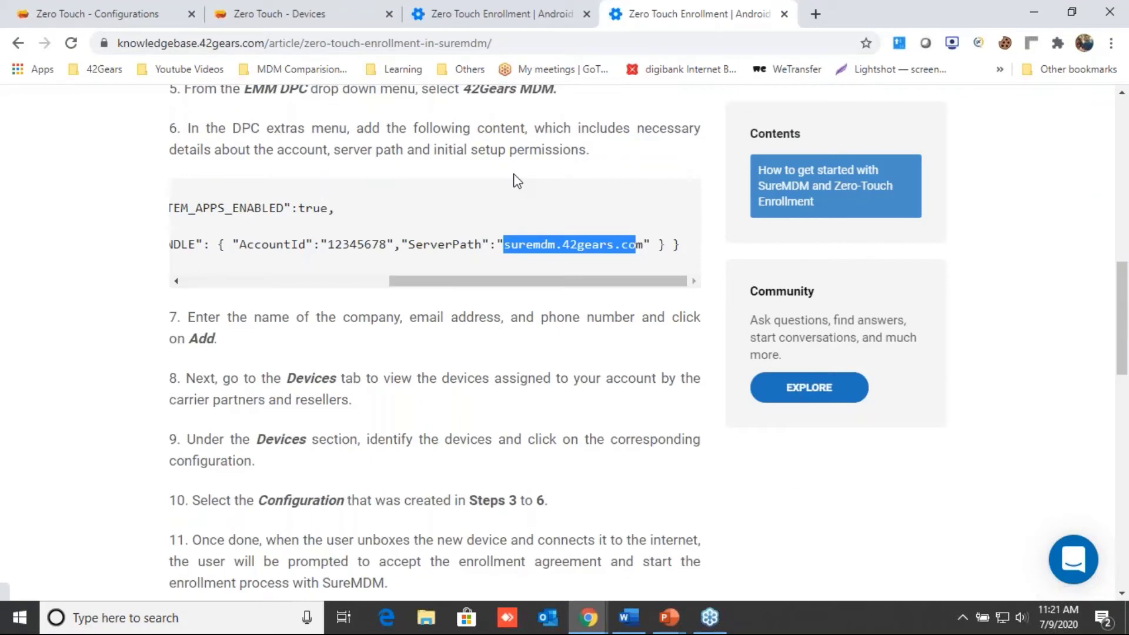
{"action": "left_click", "coordinate": [645, 247], "text": "shift"}
{"action": "left_click", "coordinate": [114, 8]}
{"action": "type", "text": "{ \"android.app.extra.PROVISIONING_LEAVE_ALL_SYSTEM_APPS_ENABLED\":true,  \"android.app.extra.PROVISIONING_ADMIN_EXTRAS_BUNDLE\": { \"AccountId\":\"072000085\",\"ServerPath\":\"webinar.in.suremdm.io/\" } }"}
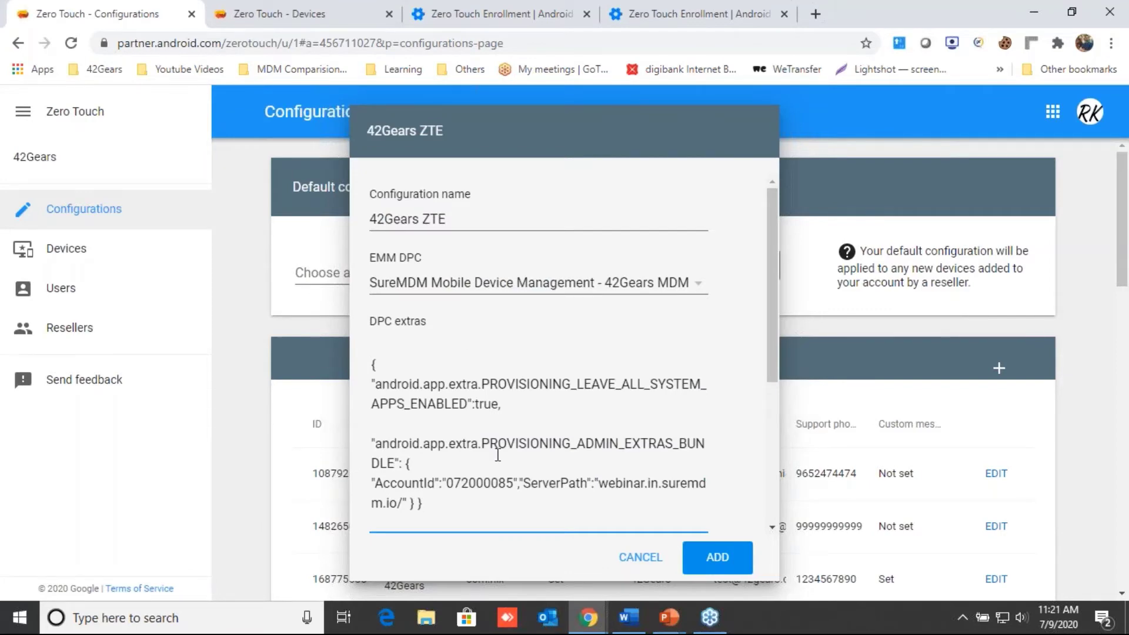
Step: Enter company name '42Gears Mobility Systems' and a support e-mail address, then cancel the form
{"action": "scroll", "coordinate": [498, 454], "scroll_direction": "down", "scroll_amount": 4}
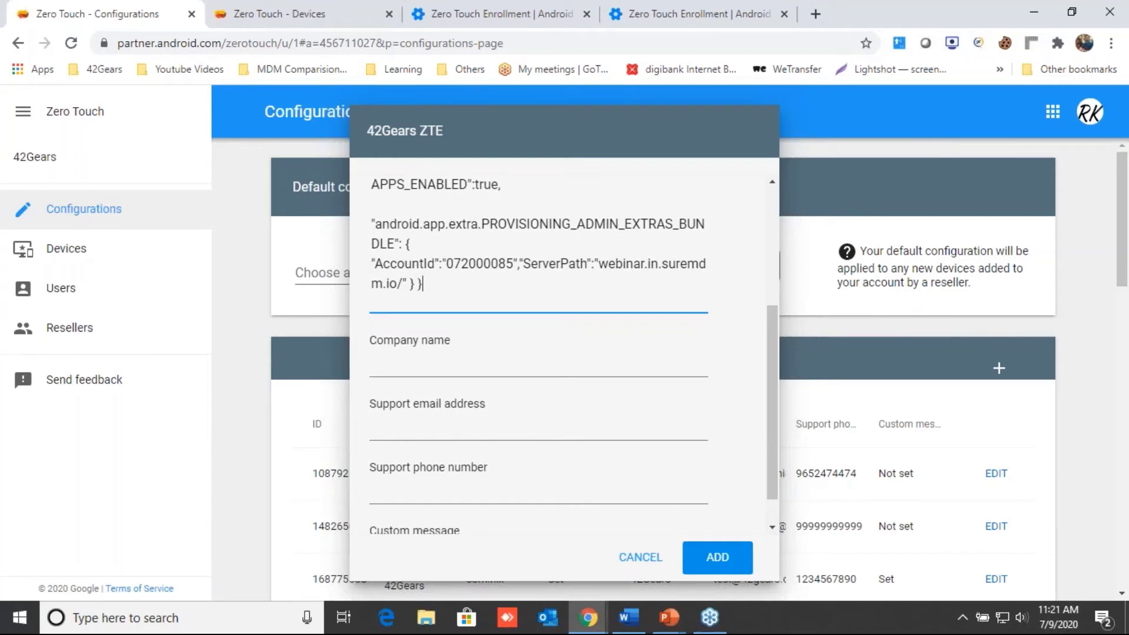
{"action": "left_click", "coordinate": [425, 371]}
{"action": "type", "text": "42Gears"}
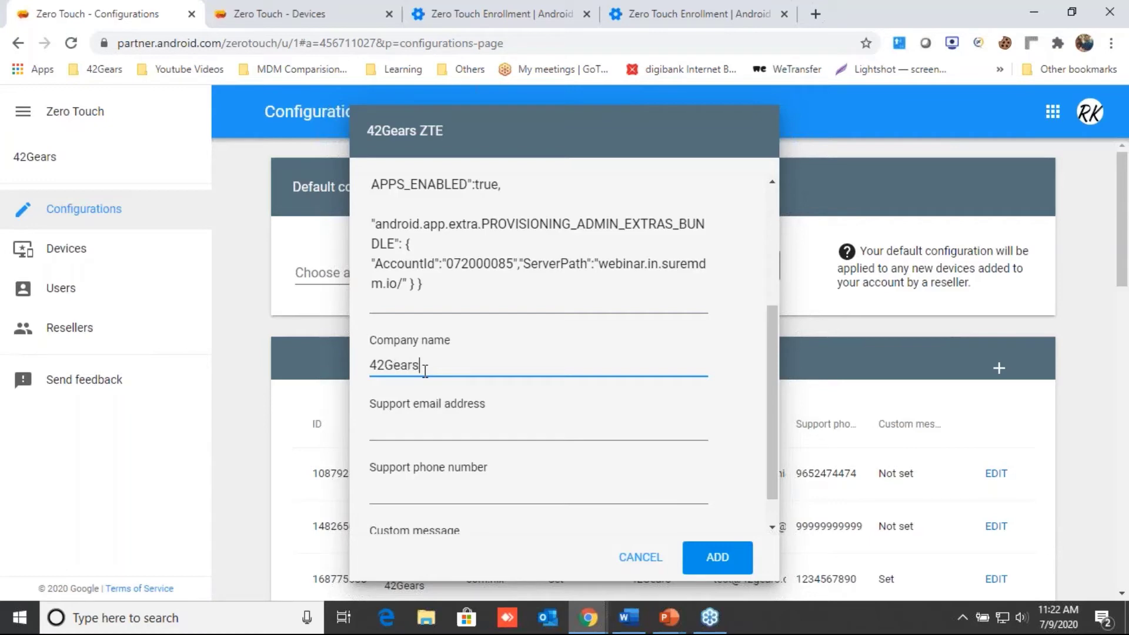
{"action": "type", "text": " Mobility Systems"}
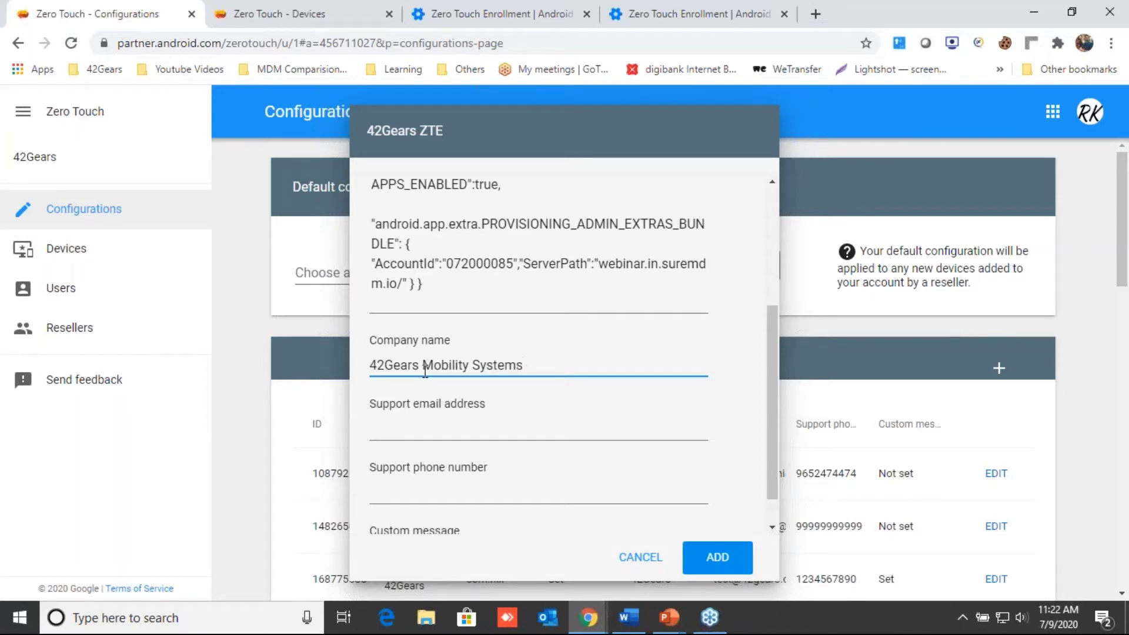
{"action": "scroll", "coordinate": [451, 433], "scroll_direction": "down", "scroll_amount": 1}
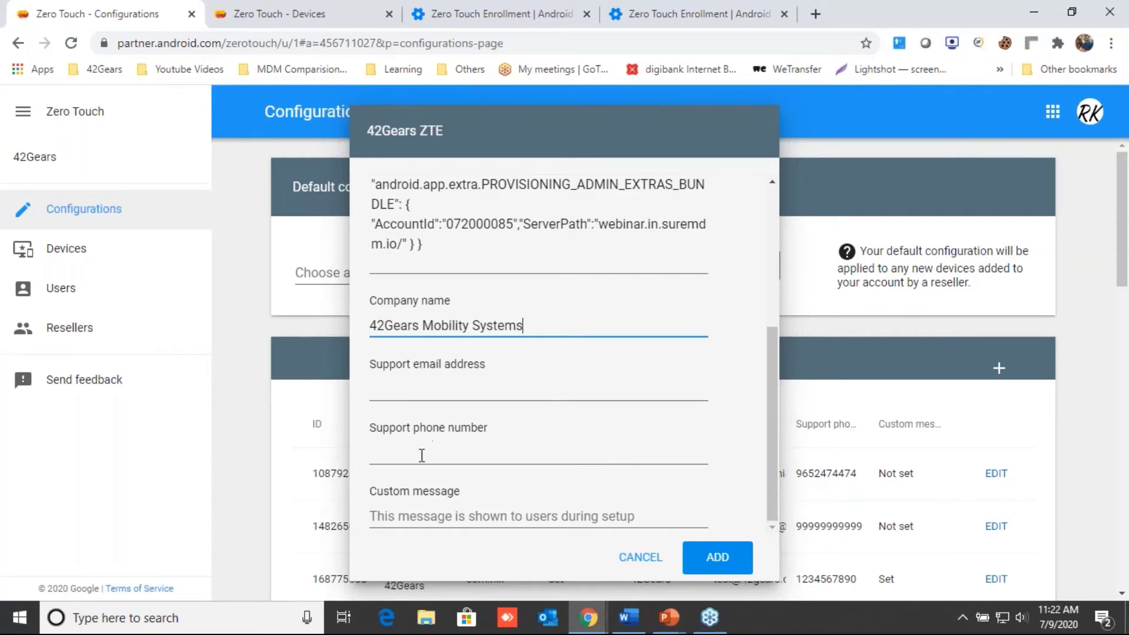
{"action": "left_click", "coordinate": [432, 391]}
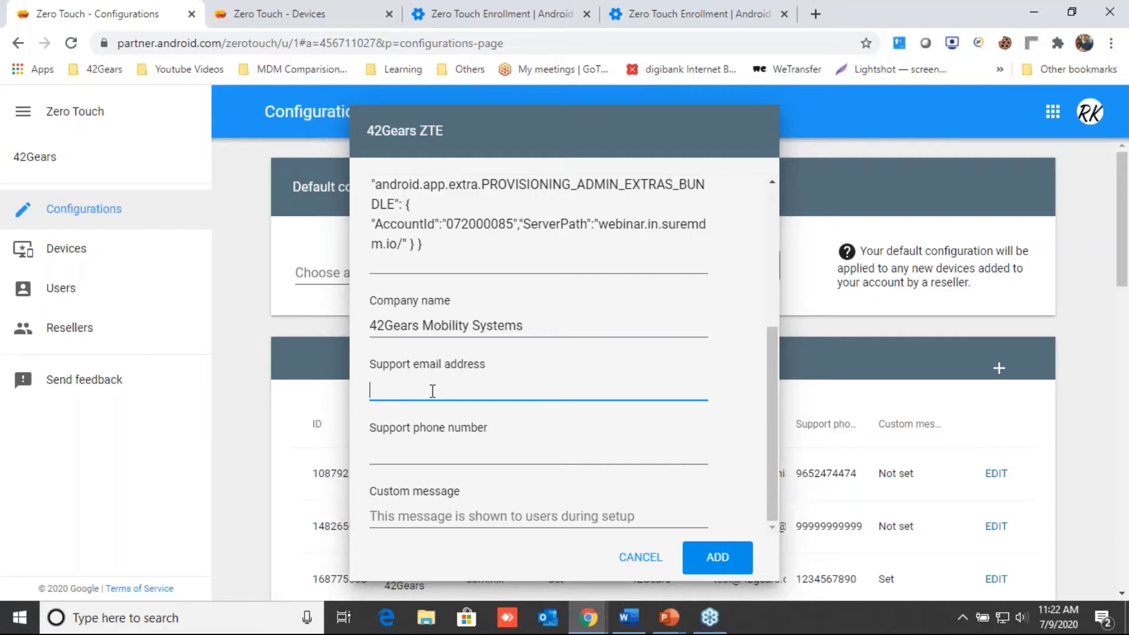
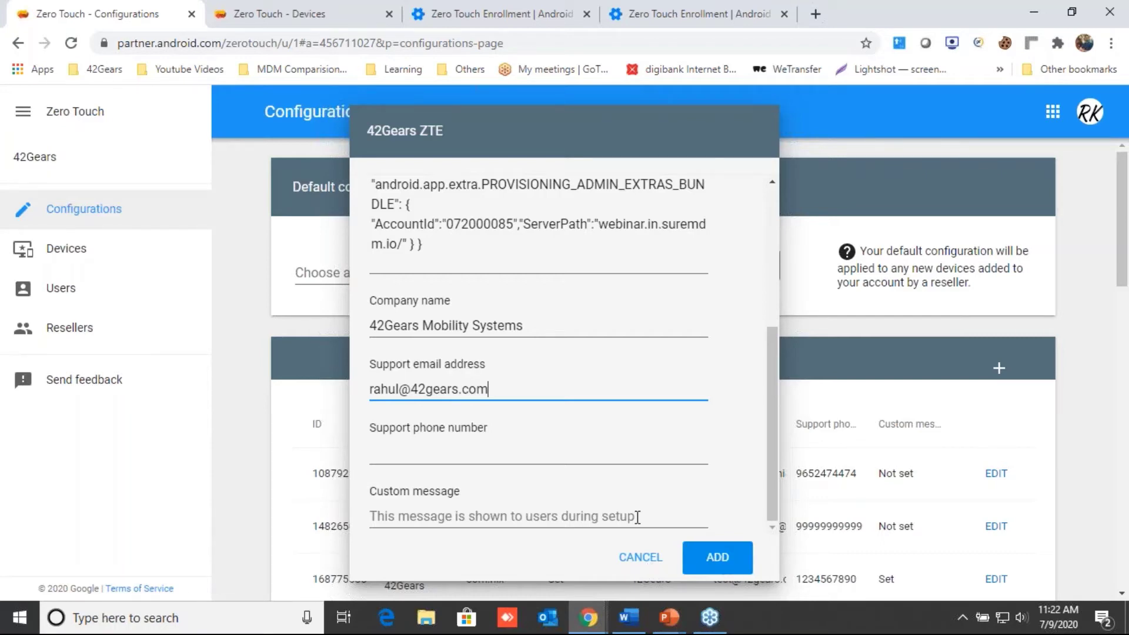
{"action": "scroll", "coordinate": [513, 298], "scroll_direction": "up", "scroll_amount": 5}
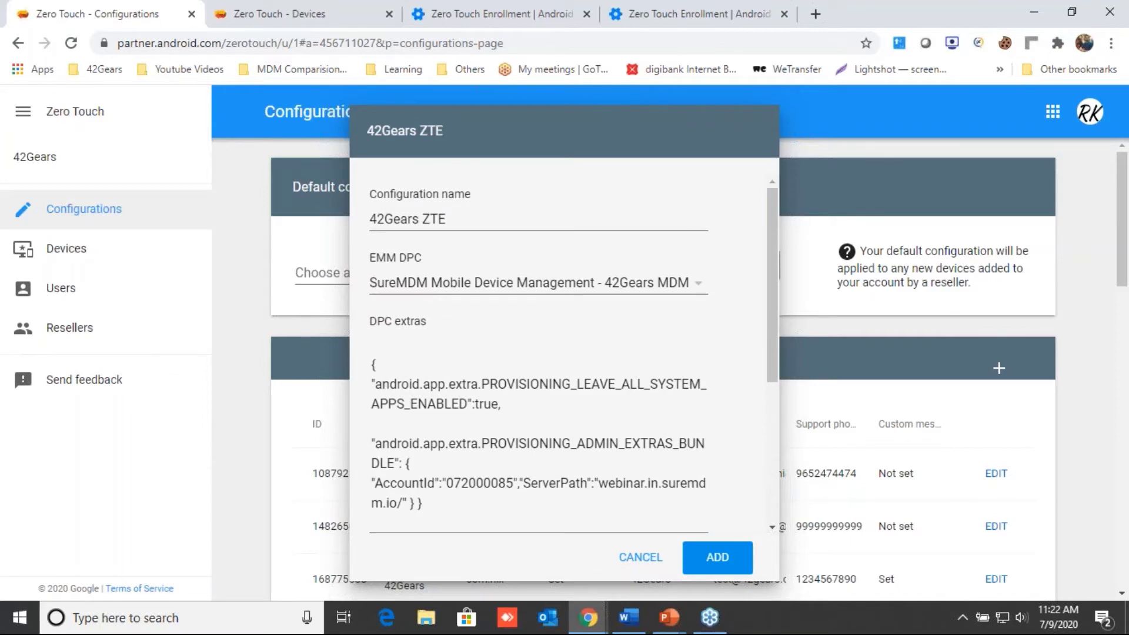
{"action": "left_click", "coordinate": [643, 566]}
{"action": "scroll", "coordinate": [545, 522], "scroll_direction": "down", "scroll_amount": 3}
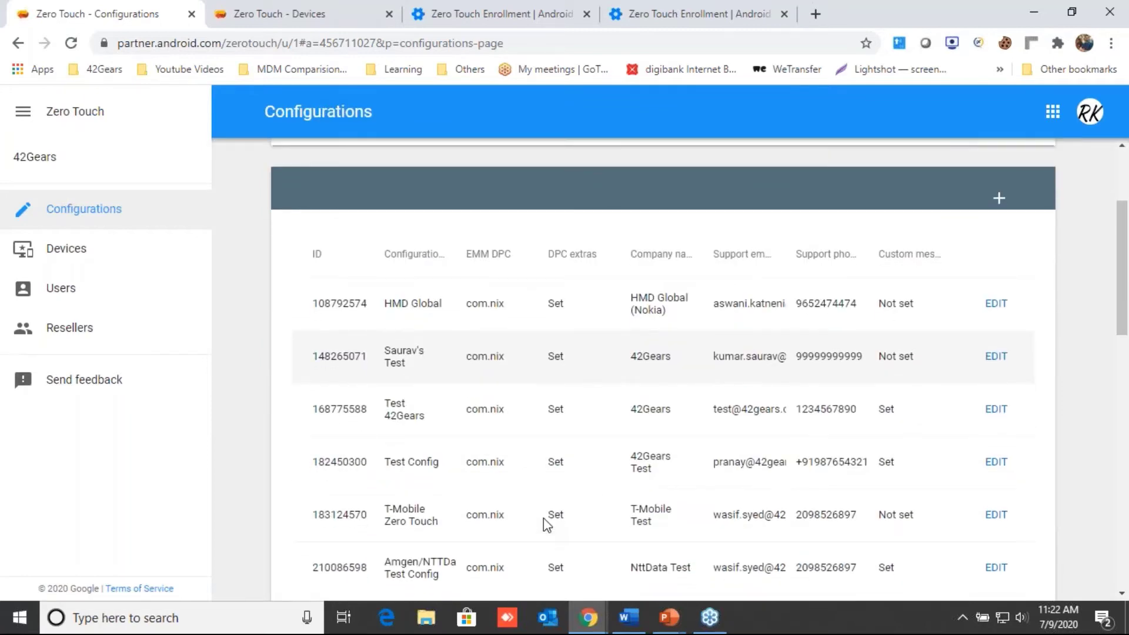
{"action": "scroll", "coordinate": [544, 518], "scroll_direction": "down", "scroll_amount": 5}
{"action": "scroll", "coordinate": [543, 517], "scroll_direction": "down", "scroll_amount": 3}
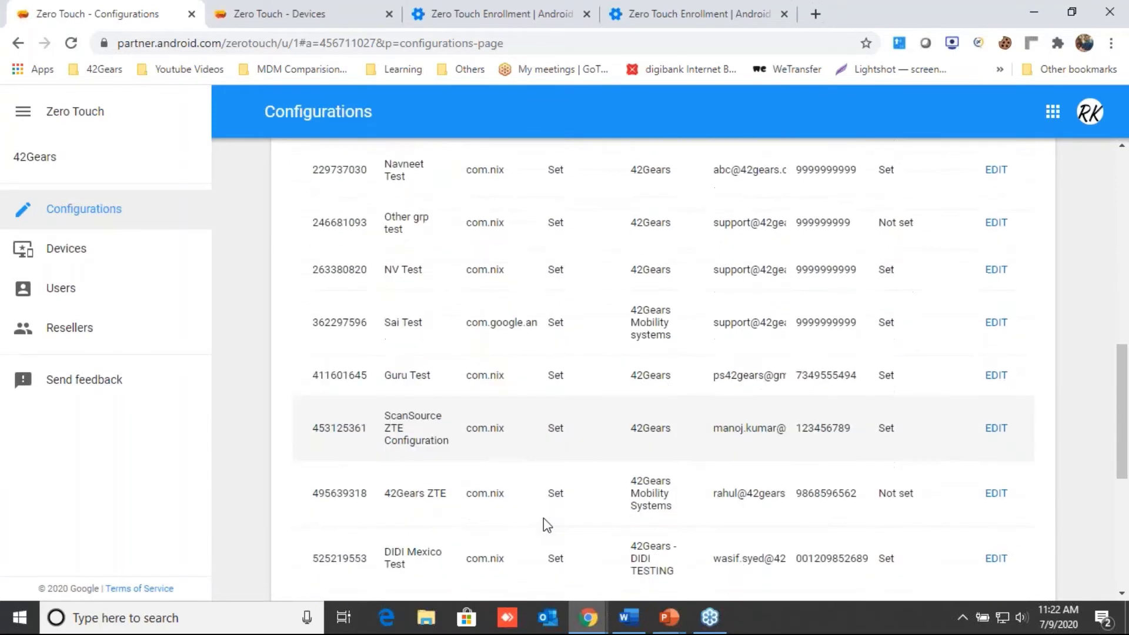
{"action": "scroll", "coordinate": [543, 517], "scroll_direction": "down", "scroll_amount": 1}
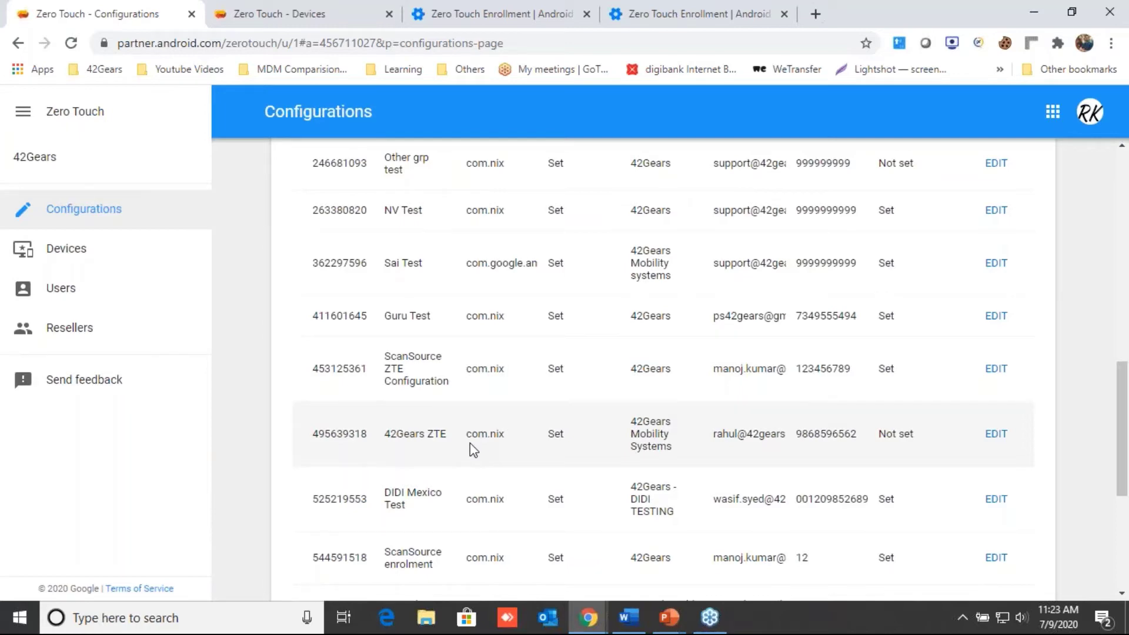
{"action": "scroll", "coordinate": [470, 444], "scroll_direction": "up", "scroll_amount": 9}
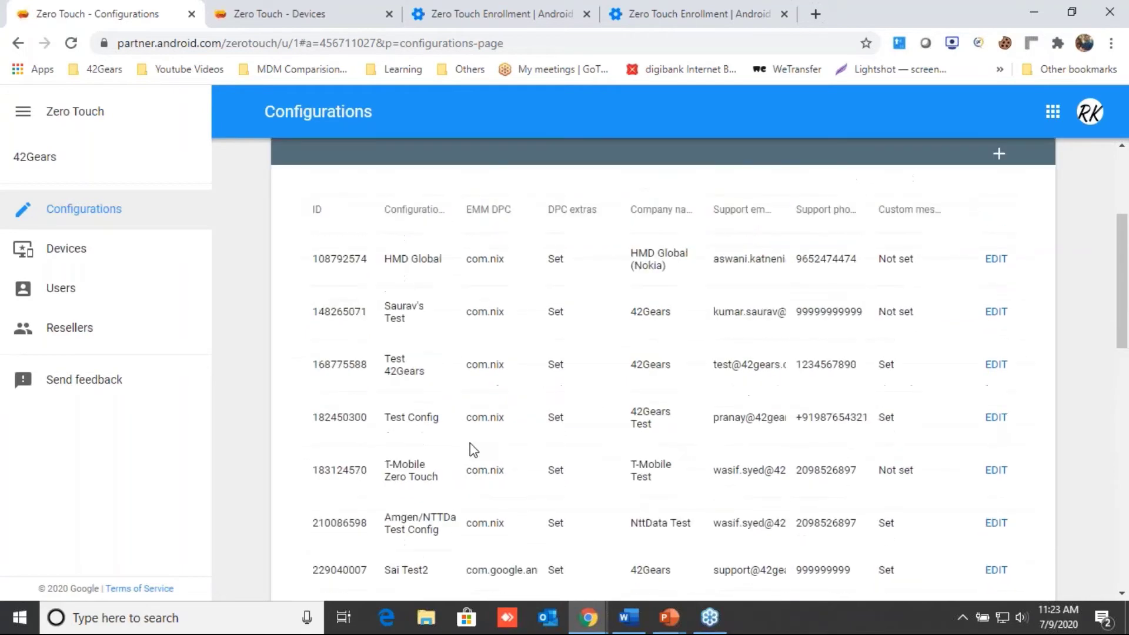
{"action": "scroll", "coordinate": [470, 443], "scroll_direction": "up", "scroll_amount": 1}
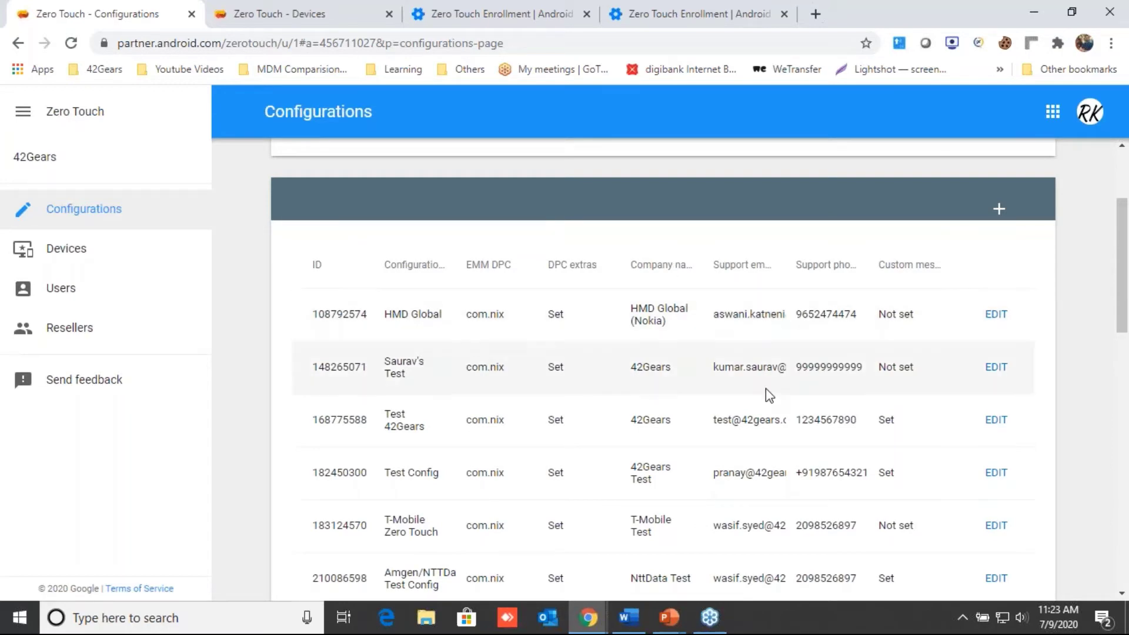
{"action": "scroll", "coordinate": [765, 388], "scroll_direction": "down", "scroll_amount": 6}
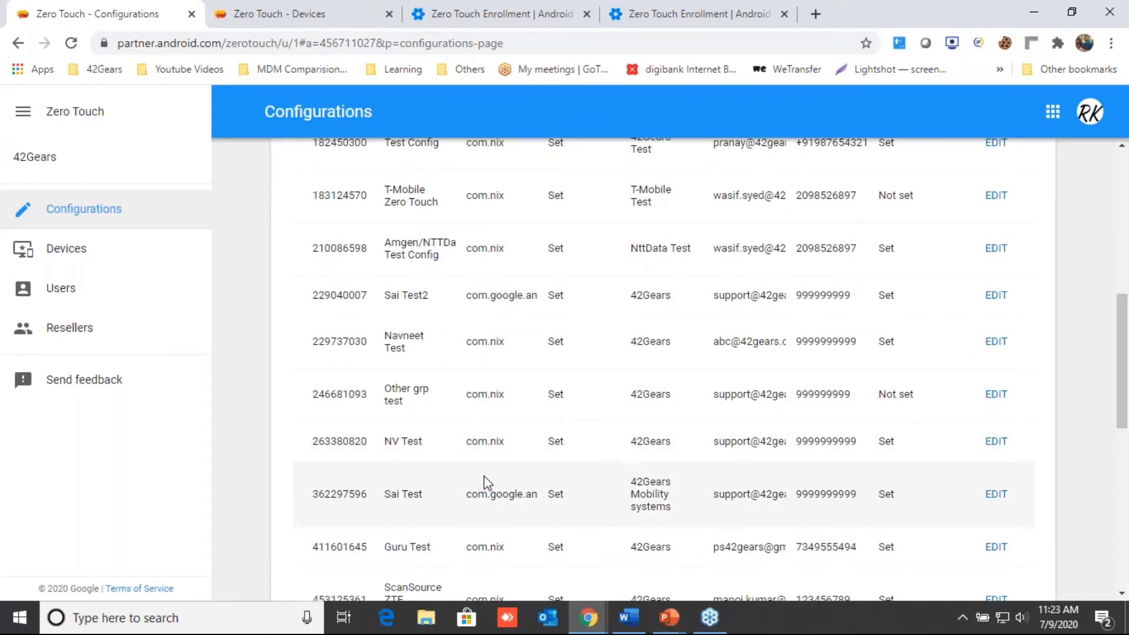
{"action": "scroll", "coordinate": [484, 483], "scroll_direction": "down", "scroll_amount": 4}
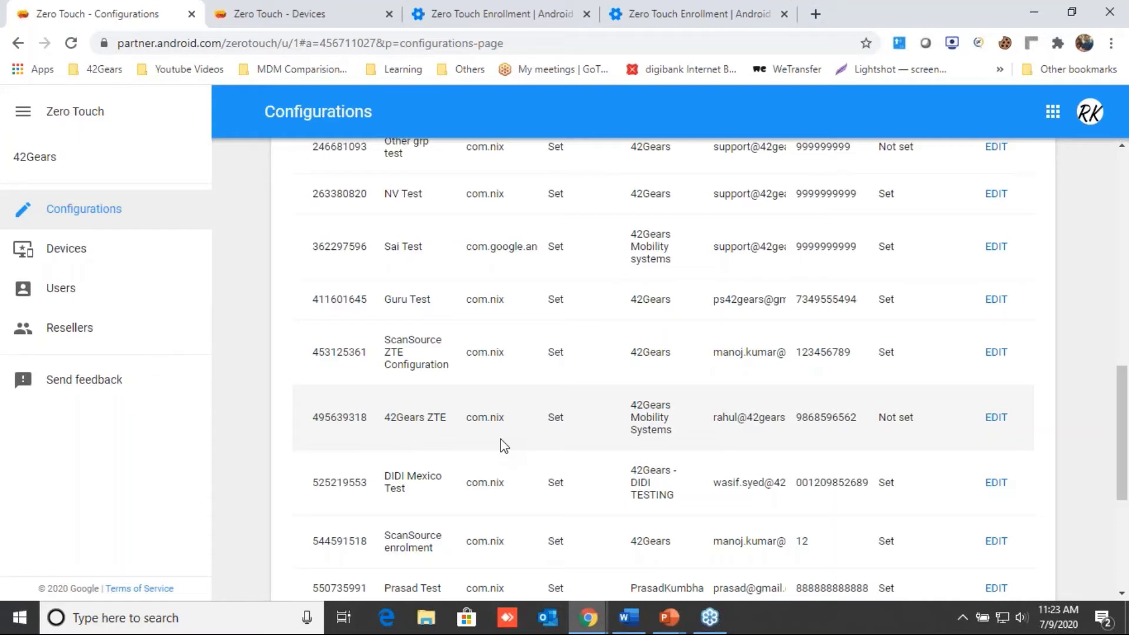
Step: On the Devices page, give the third device the 42Gears ZTE configuration and confirm the update
{"action": "left_click", "coordinate": [306, 8]}
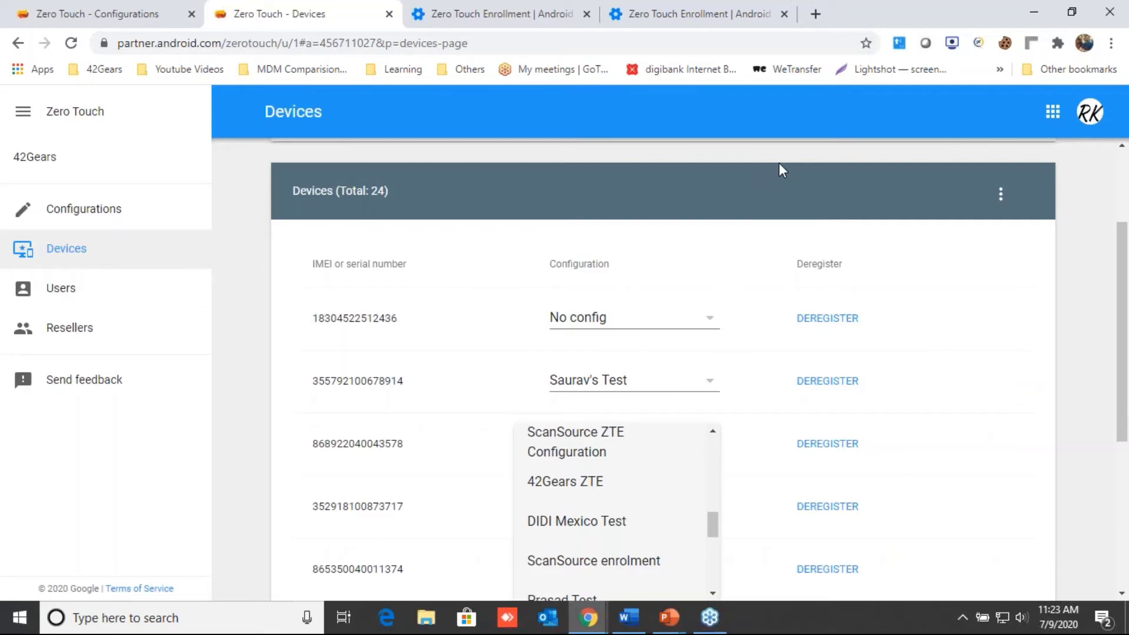
{"action": "left_click", "coordinate": [779, 165]}
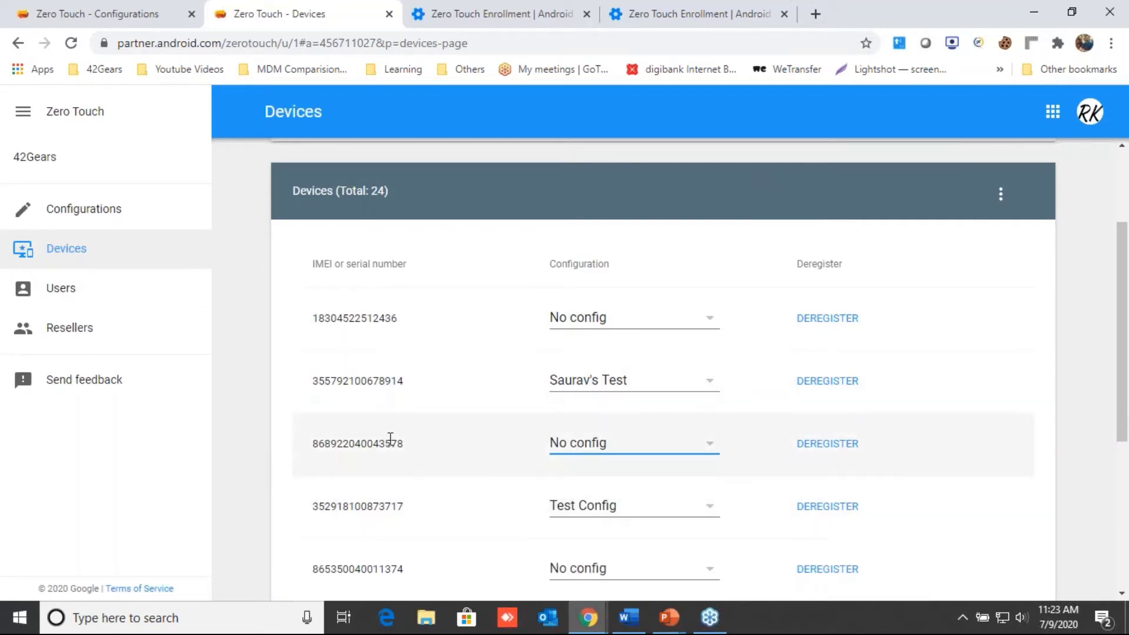
{"action": "left_click_drag", "start_coordinate": [405, 444], "coordinate": [315, 445]}
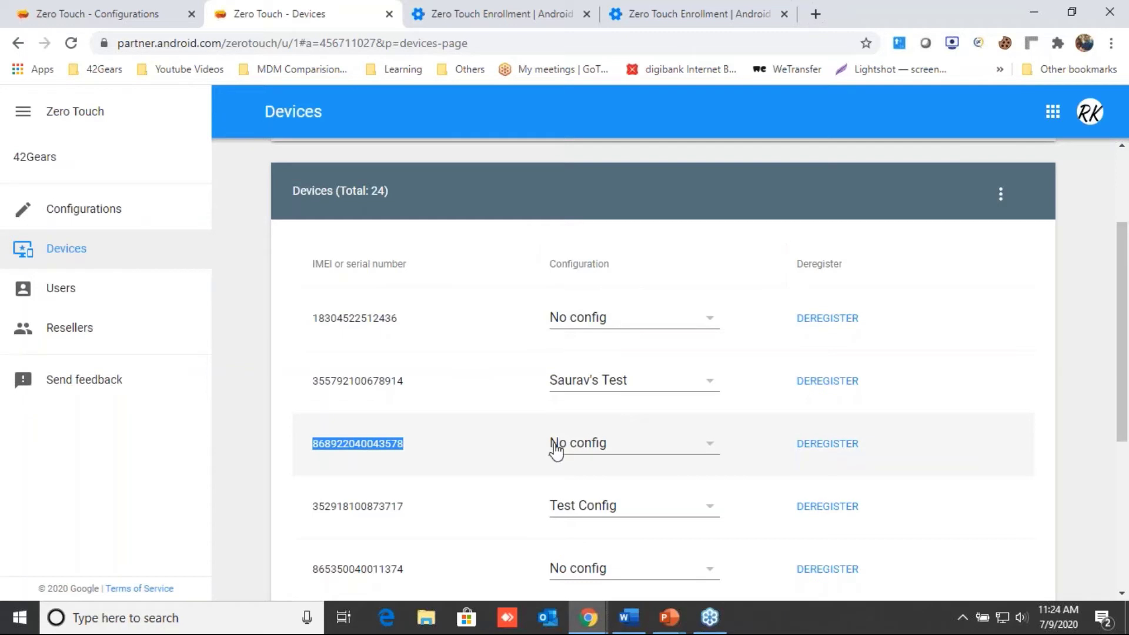
{"action": "left_click", "coordinate": [587, 453]}
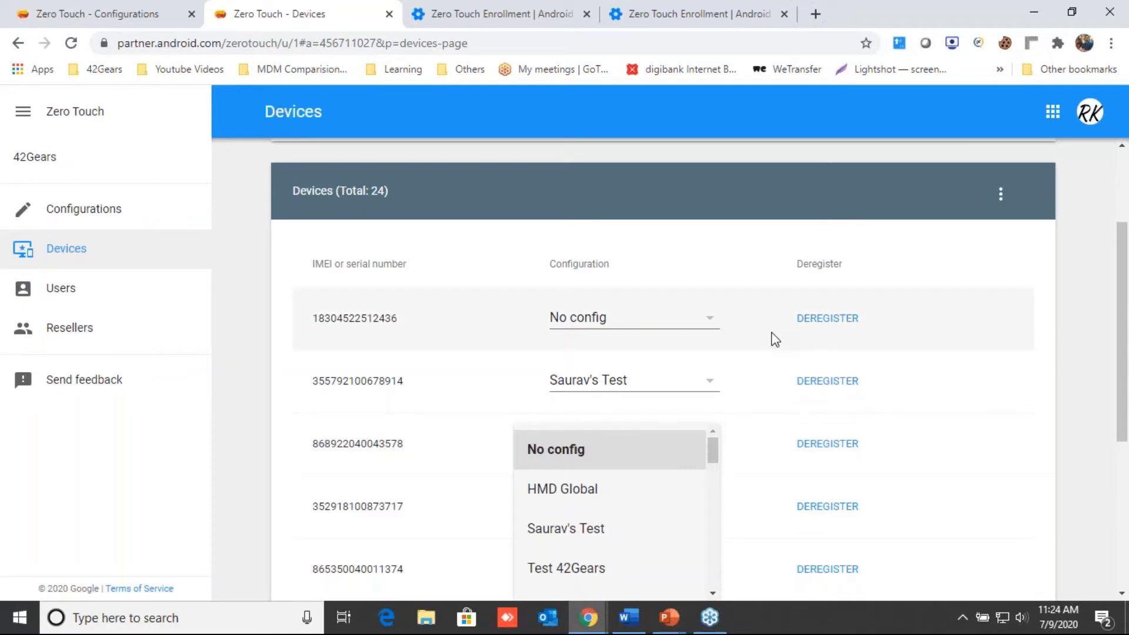
{"action": "scroll", "coordinate": [651, 517], "scroll_direction": "down", "scroll_amount": 2}
{"action": "scroll", "coordinate": [654, 519], "scroll_direction": "down", "scroll_amount": 3}
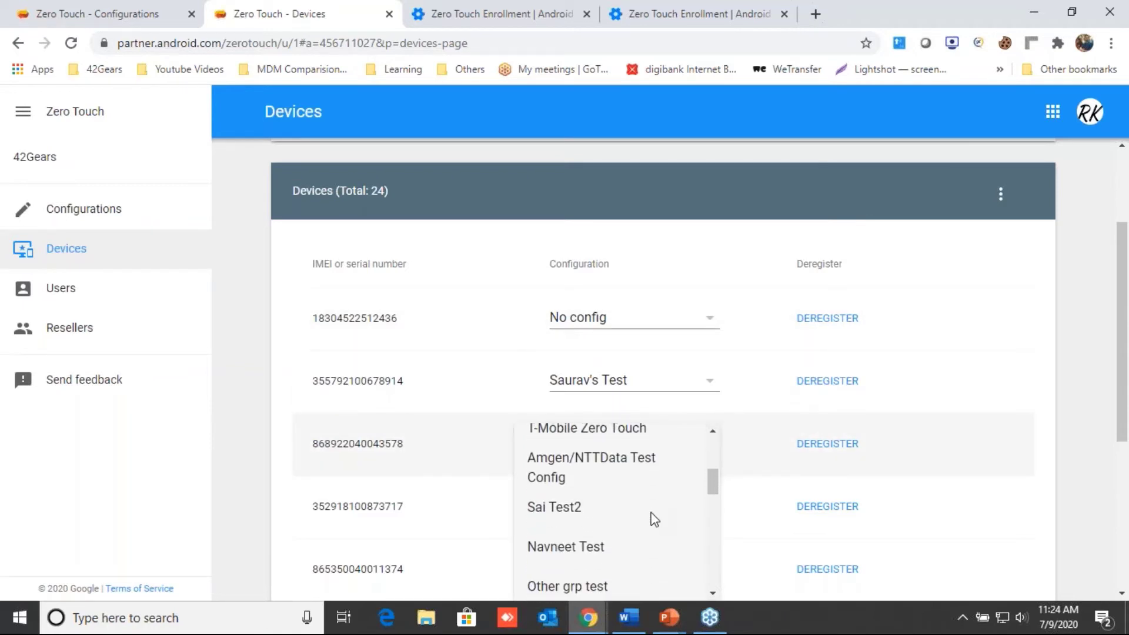
{"action": "scroll", "coordinate": [654, 520], "scroll_direction": "down", "scroll_amount": 5}
{"action": "scroll", "coordinate": [654, 519], "scroll_direction": "down", "scroll_amount": 2}
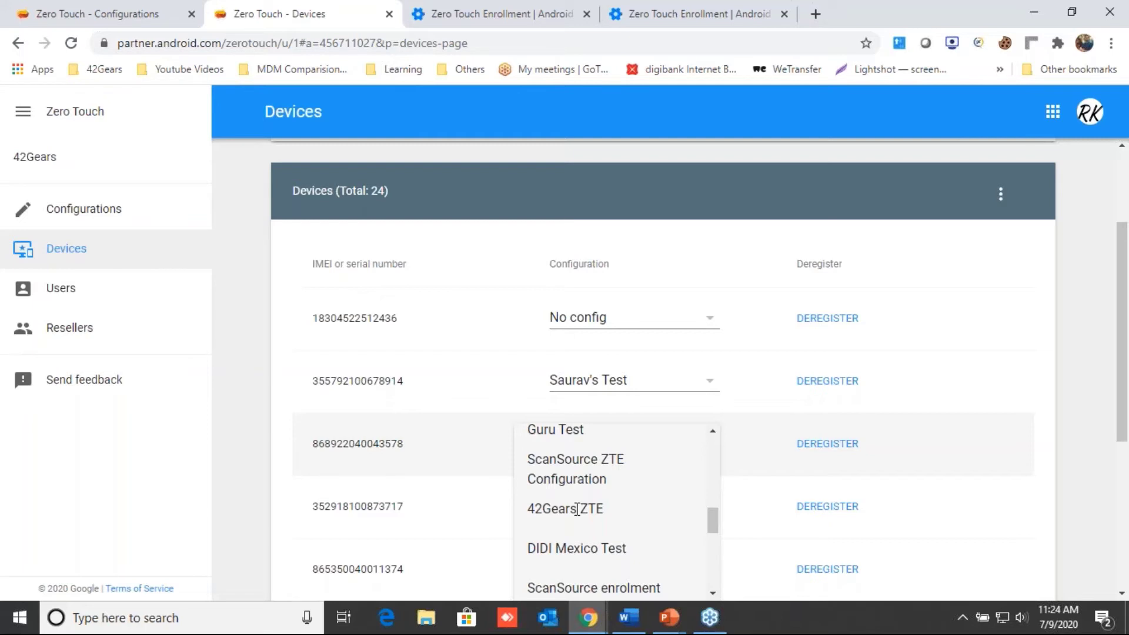
{"action": "left_click", "coordinate": [578, 508]}
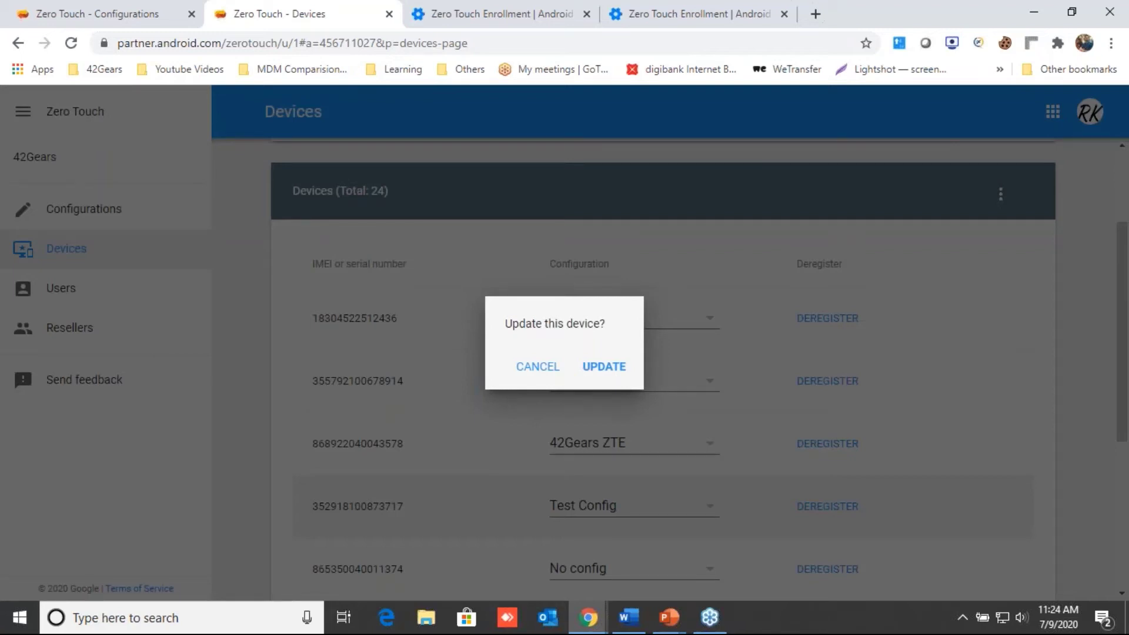
{"action": "left_click", "coordinate": [601, 371]}
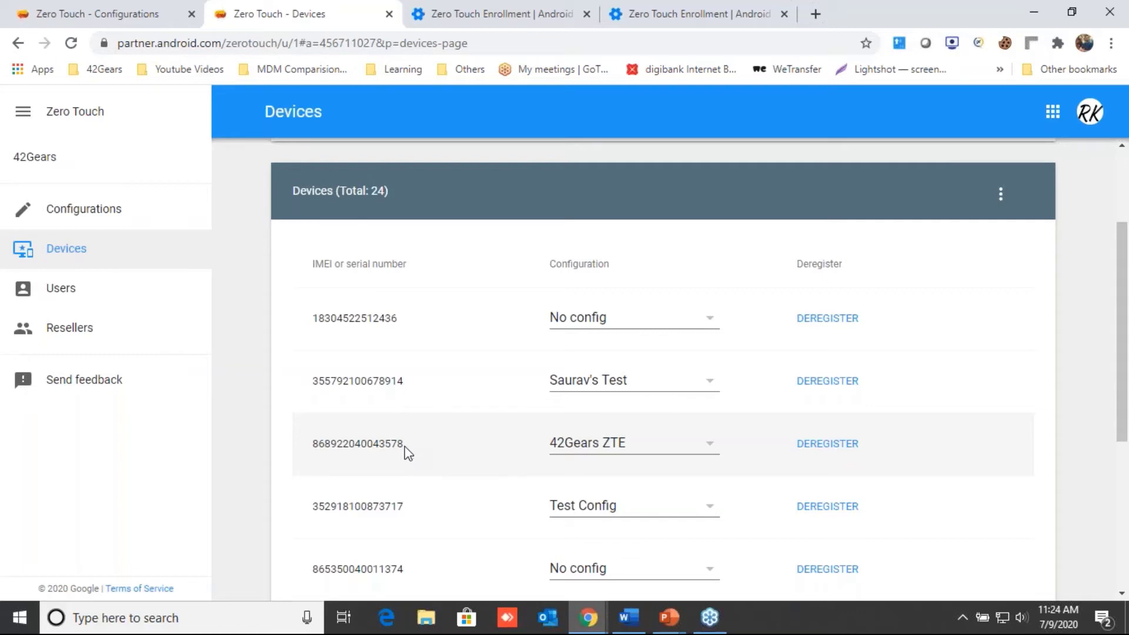
{"action": "key", "text": "alt+Tab"}
Step: Bring up the ZTE Device Side Enrollment document and advance to step 3, Accept the Device License Agreement
{"action": "key", "text": "alt+Tab"}
{"action": "key", "text": "alt+Tab"}
{"action": "key", "text": "alt+Tab"}
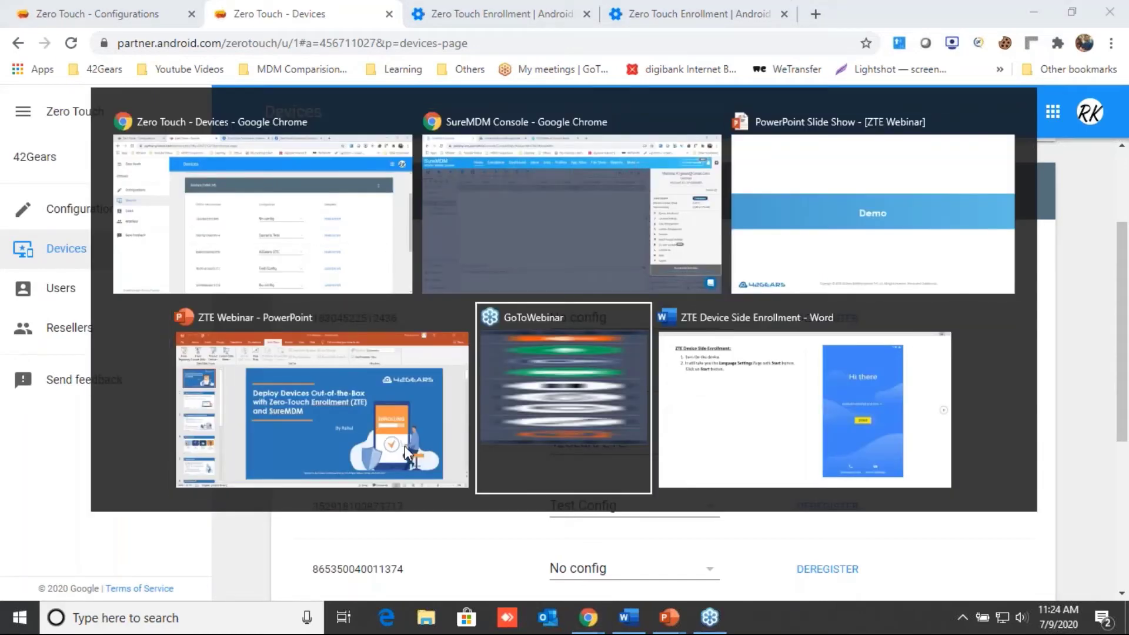
{"action": "key", "text": "alt+Tab"}
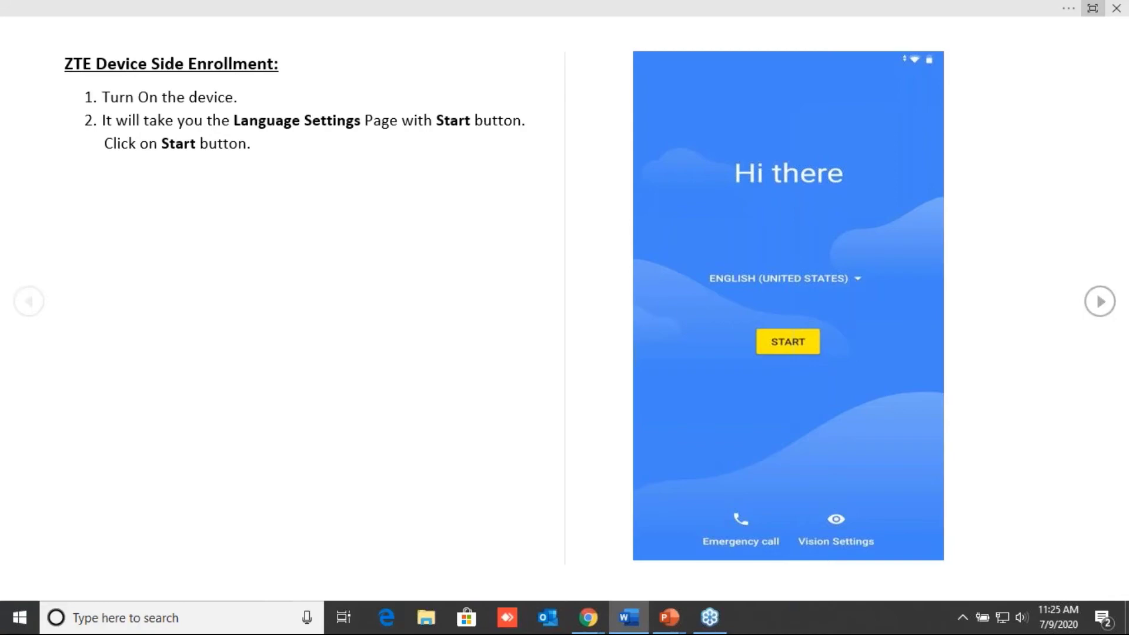
{"action": "key", "text": "Right"}
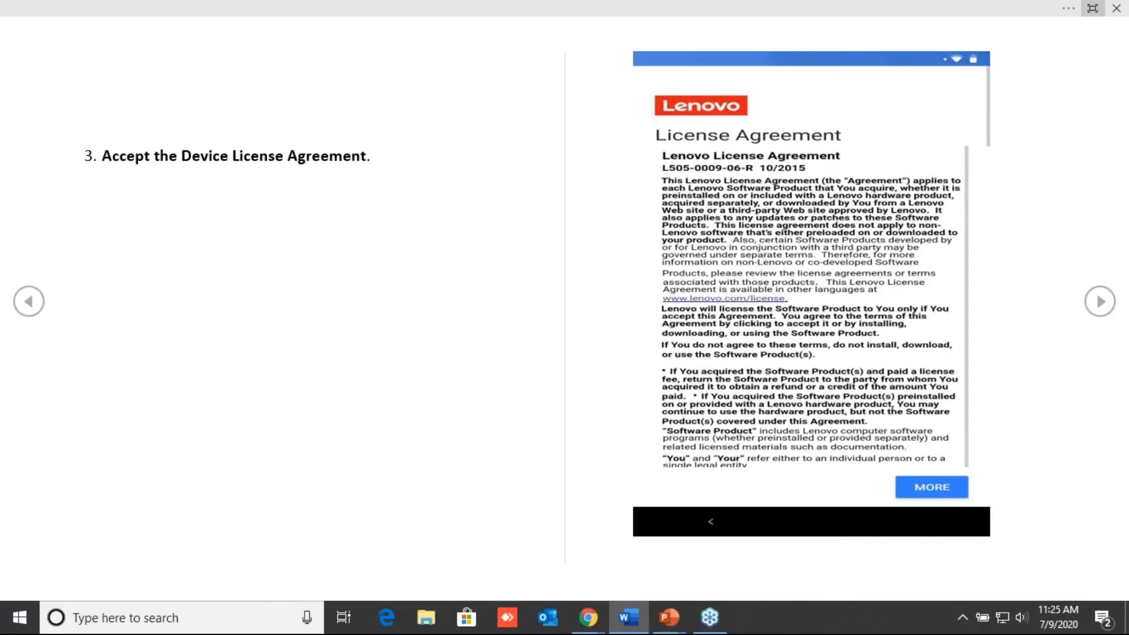
Step: Advance the guide to step 5 (Nix Agent ONLINE), then return to SureMDM and dismiss the account panel
{"action": "scroll", "coordinate": [564, 301], "scroll_direction": "down", "scroll_amount": 1}
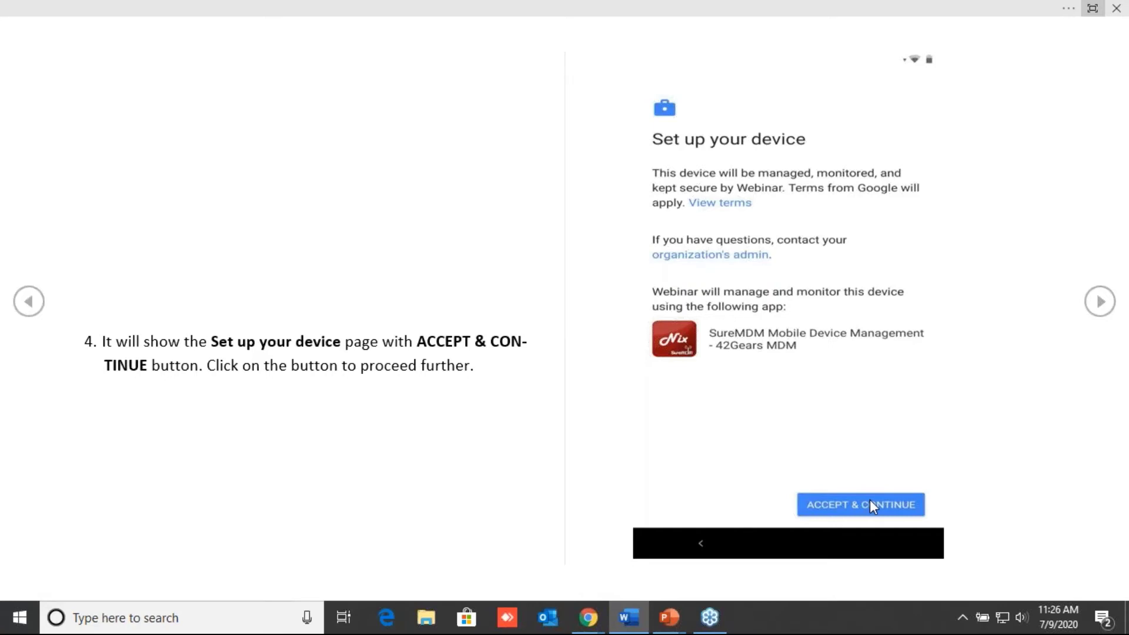
{"action": "left_click", "coordinate": [870, 501]}
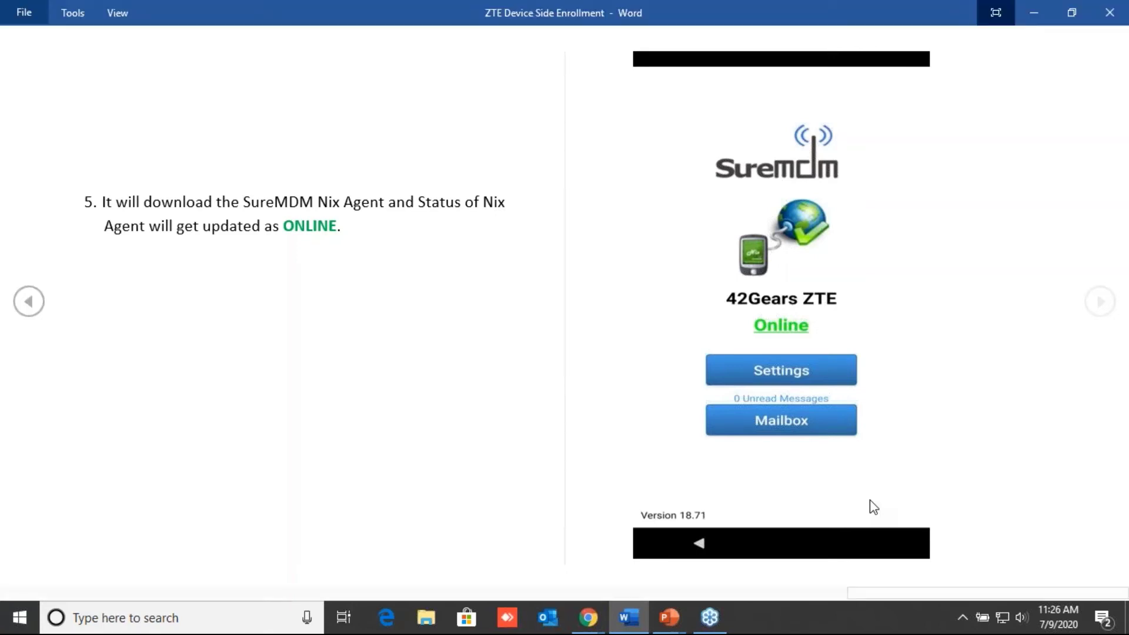
{"action": "key", "text": "alt+Tab"}
{"action": "key", "text": "alt+Tab"}
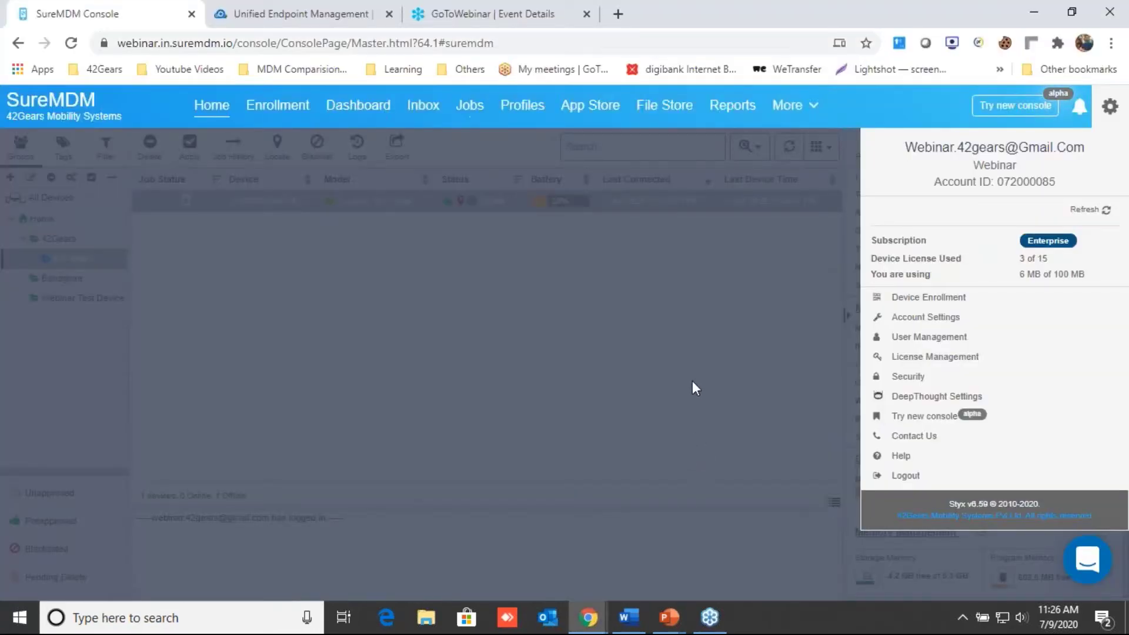
{"action": "left_click", "coordinate": [693, 381]}
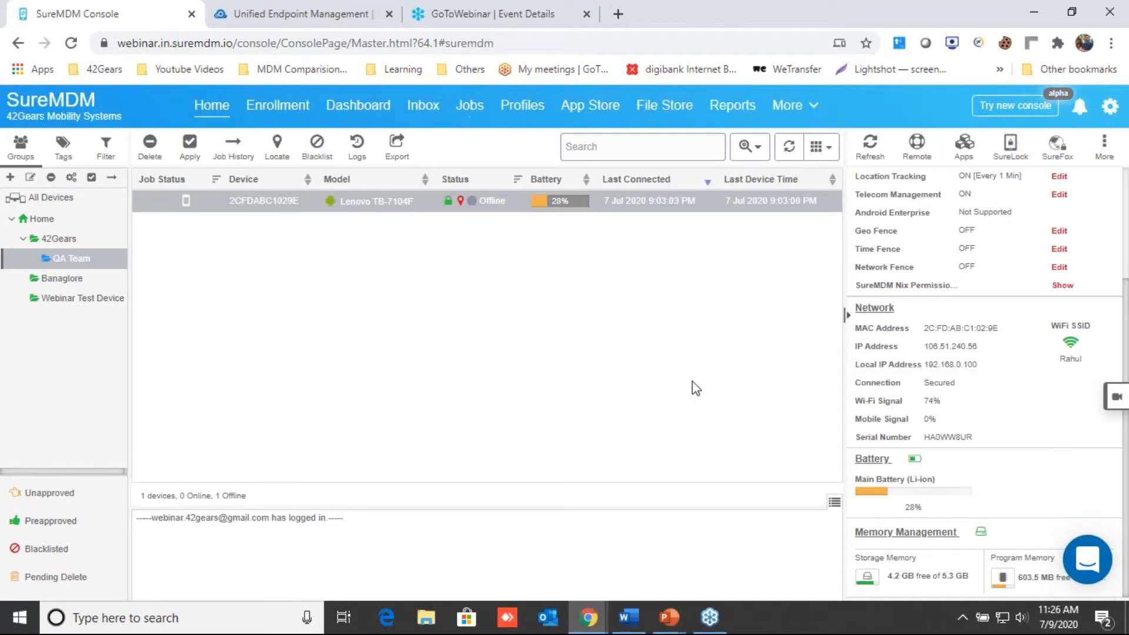
Step: Select the Home group to list its 3 devices, including Client0003 (Lenovo PB-6505M) online
{"action": "left_click", "coordinate": [61, 220]}
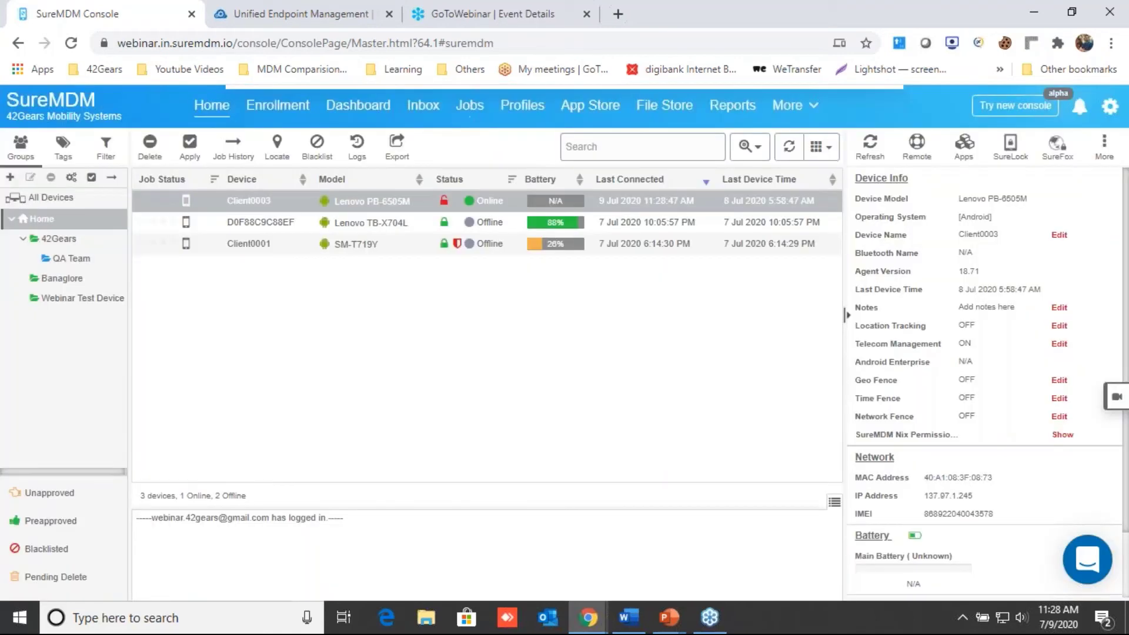
Step: Load newly added Client0003, review its Device Owner status and 87% battery, and launch Remote Support
{"action": "left_click", "coordinate": [493, 111]}
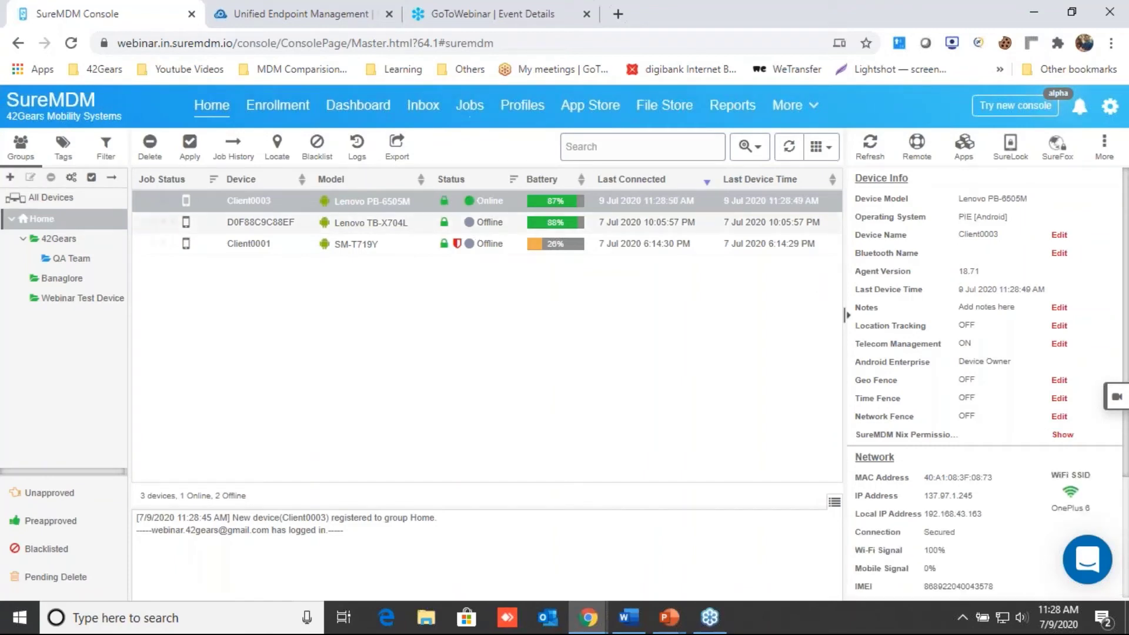
{"action": "scroll", "coordinate": [957, 361], "scroll_direction": "down", "scroll_amount": 1}
{"action": "scroll", "coordinate": [958, 361], "scroll_direction": "up", "scroll_amount": 1}
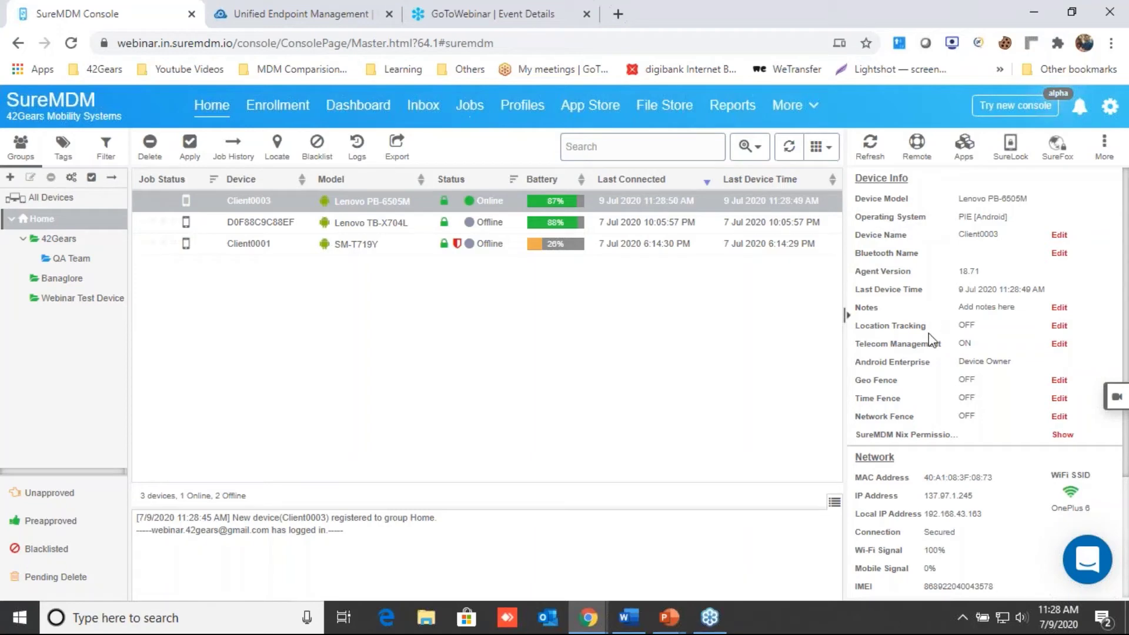
{"action": "scroll", "coordinate": [946, 353], "scroll_direction": "down", "scroll_amount": 2}
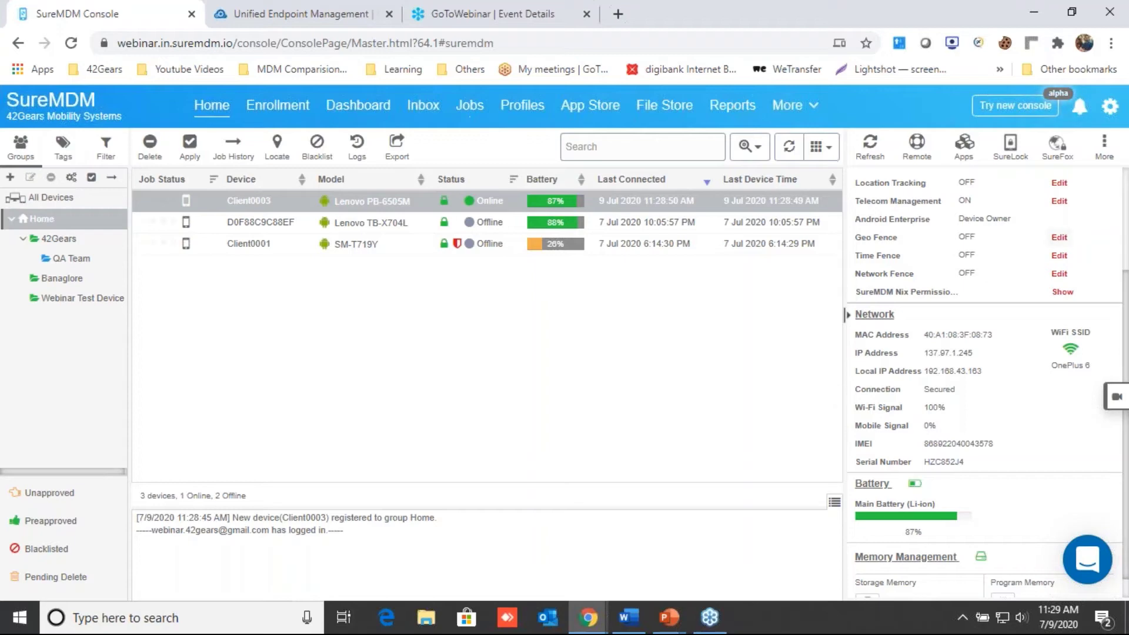
{"action": "left_click", "coordinate": [919, 147]}
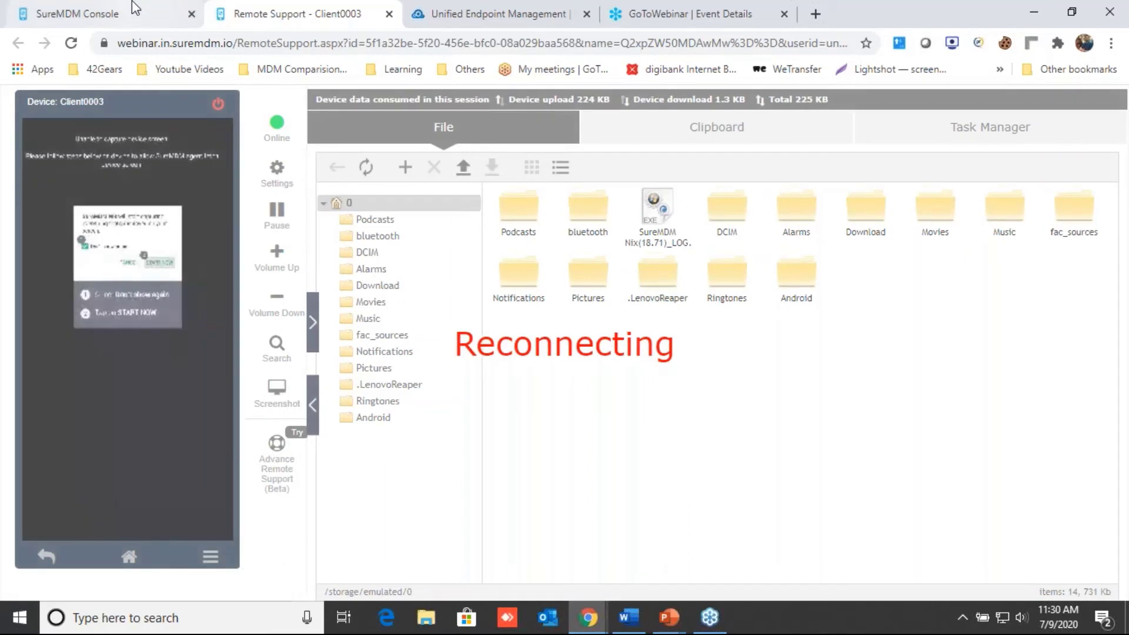
Step: Switch to the management console and then back to Client0003's Remote Support tab
{"action": "left_click", "coordinate": [132, 1]}
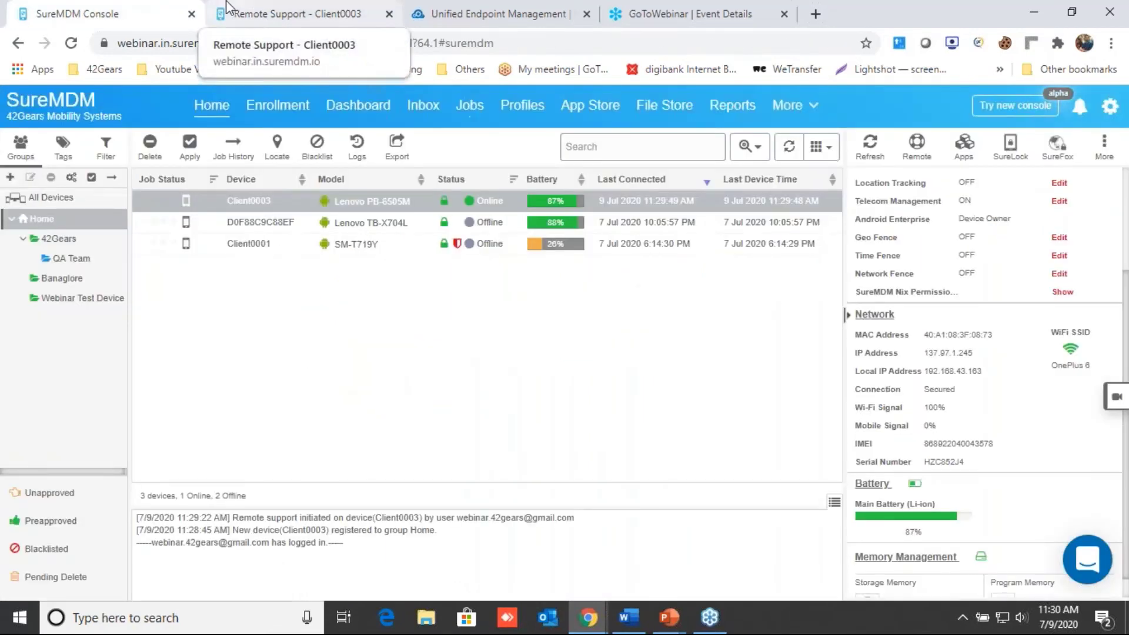
{"action": "left_click", "coordinate": [268, 8]}
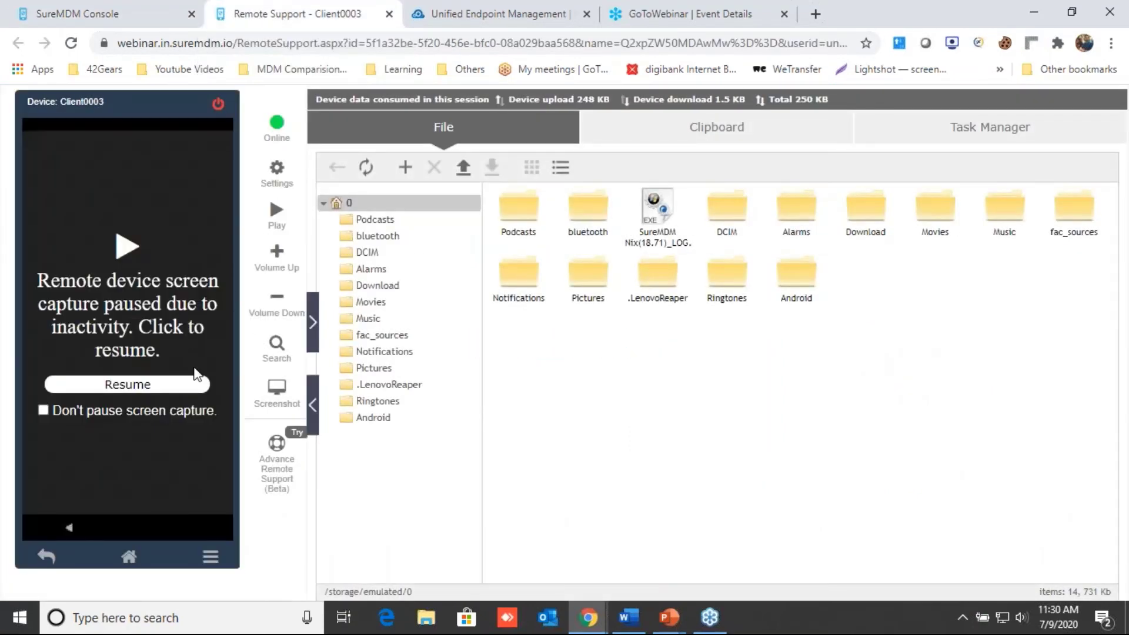
Step: Resume Client0003's paused live screen capture and return to the SureMDM Console tab
{"action": "left_click", "coordinate": [106, 388]}
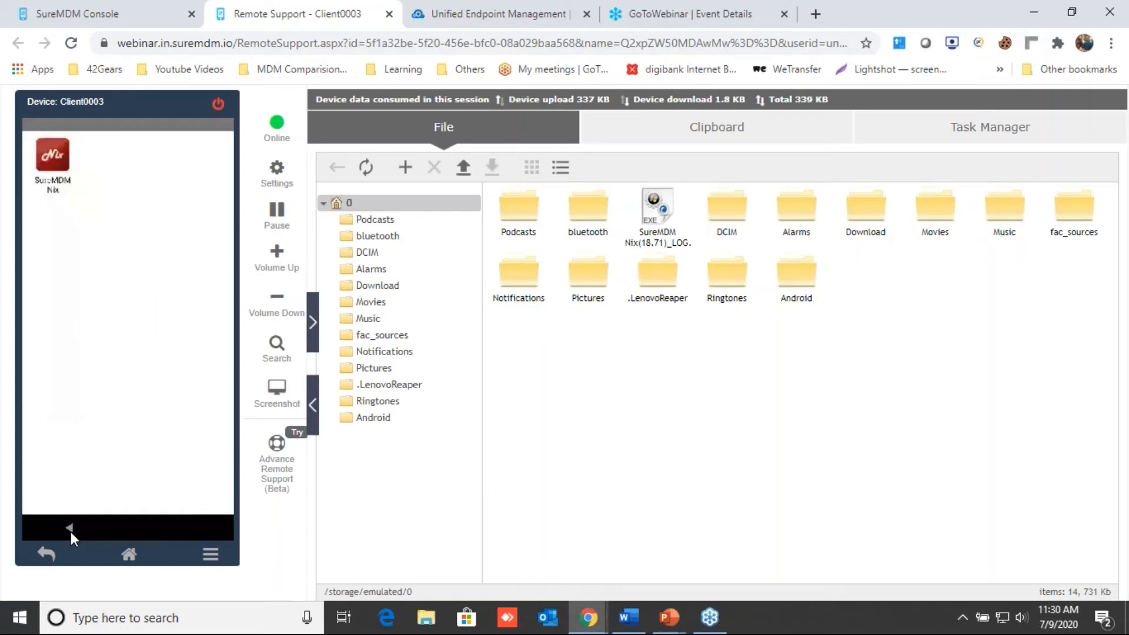
{"action": "left_click", "coordinate": [82, 9]}
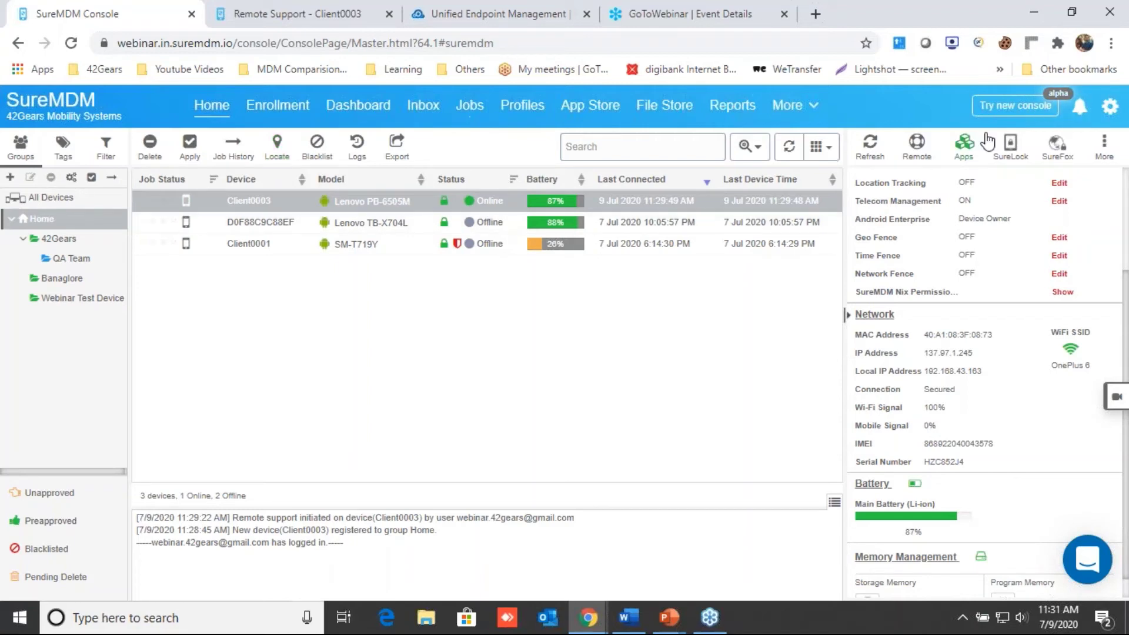
Step: Show Client0003's More actions menu (reboot, lock, wipe, system scan), then go to Jobs
{"action": "left_click", "coordinate": [1104, 154]}
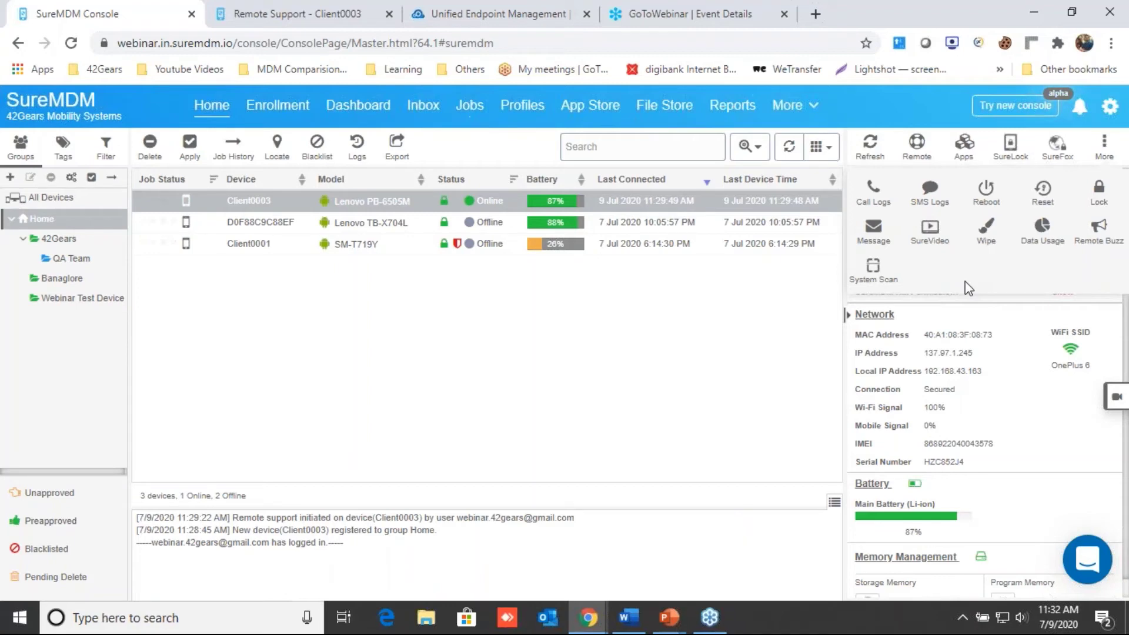
{"action": "left_click", "coordinate": [469, 111]}
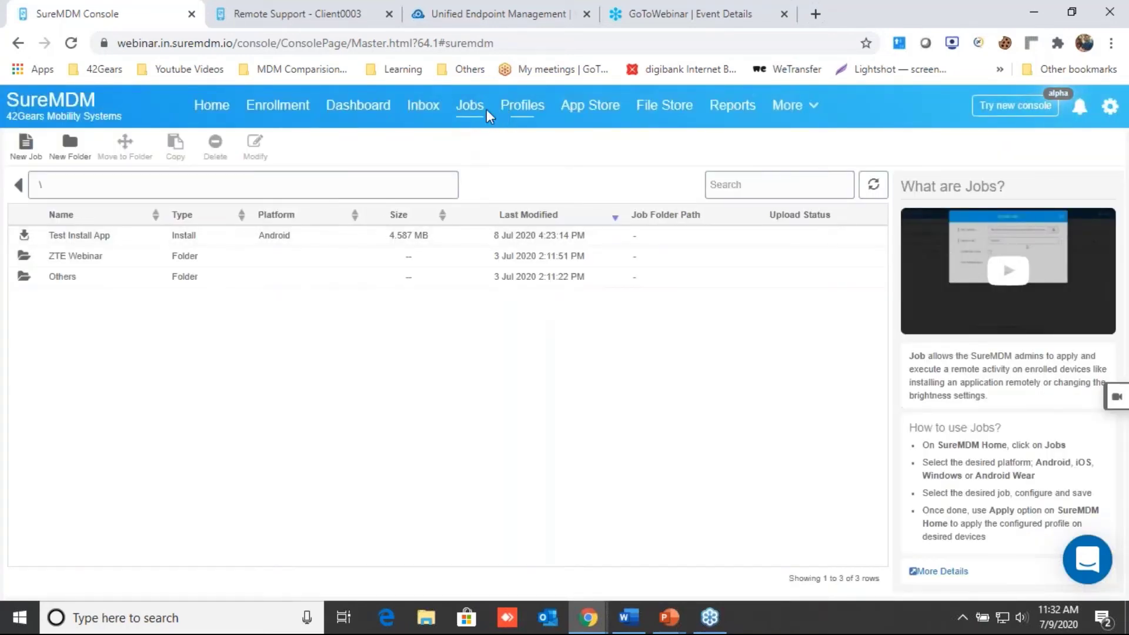
Step: Start a new Android job of the Install Application type
{"action": "left_click", "coordinate": [26, 150]}
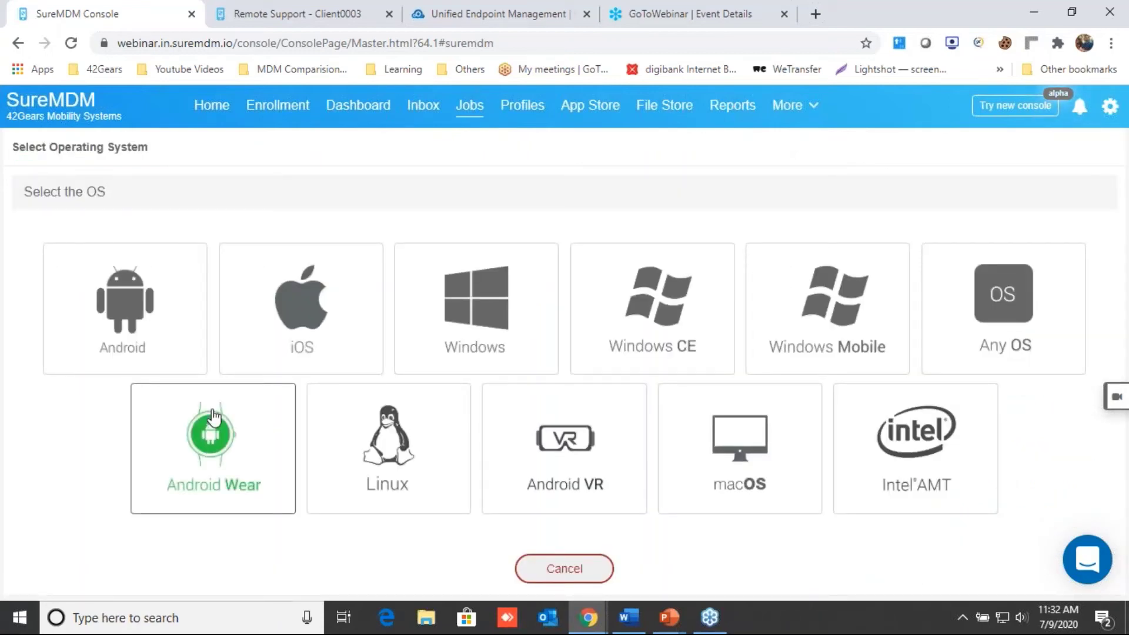
{"action": "left_click", "coordinate": [139, 314]}
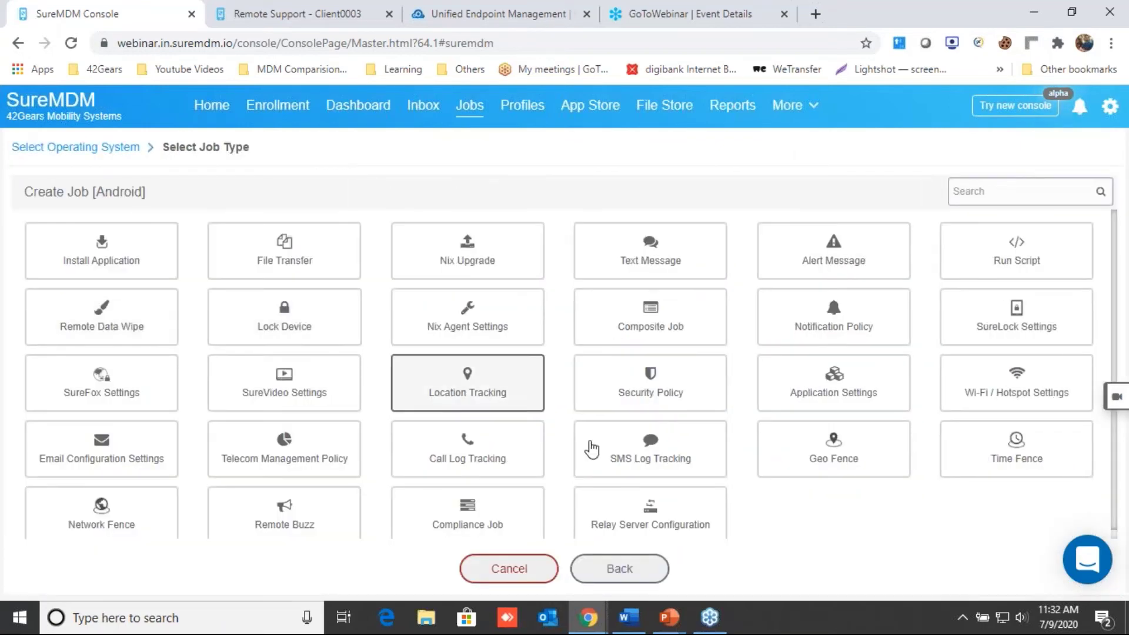
{"action": "scroll", "coordinate": [592, 450], "scroll_direction": "down", "scroll_amount": 1}
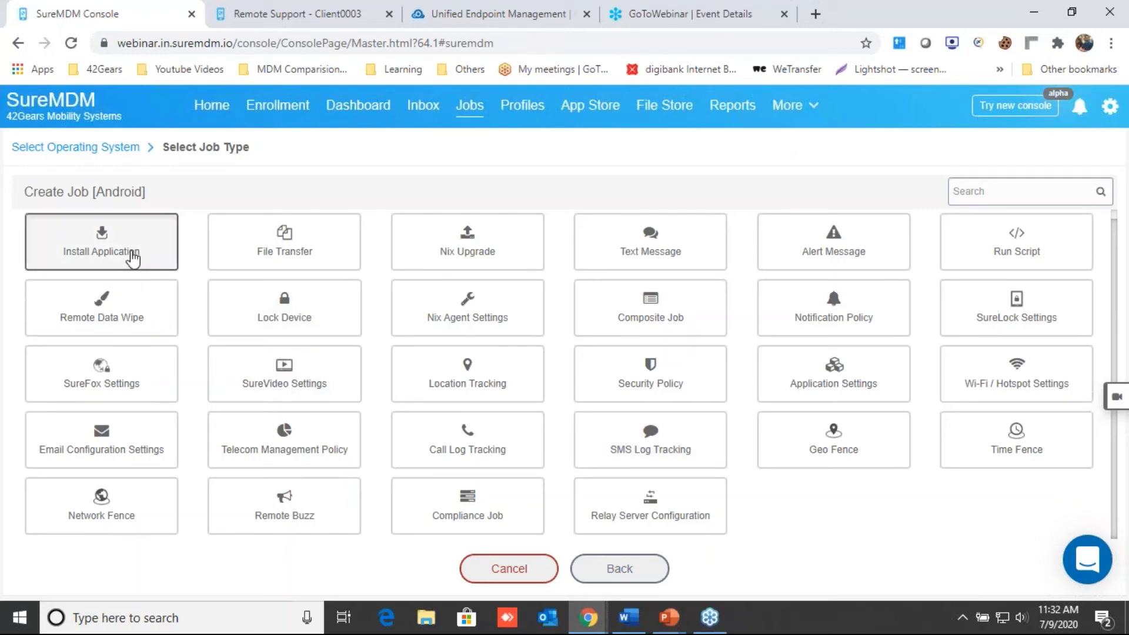
{"action": "left_click", "coordinate": [132, 255]}
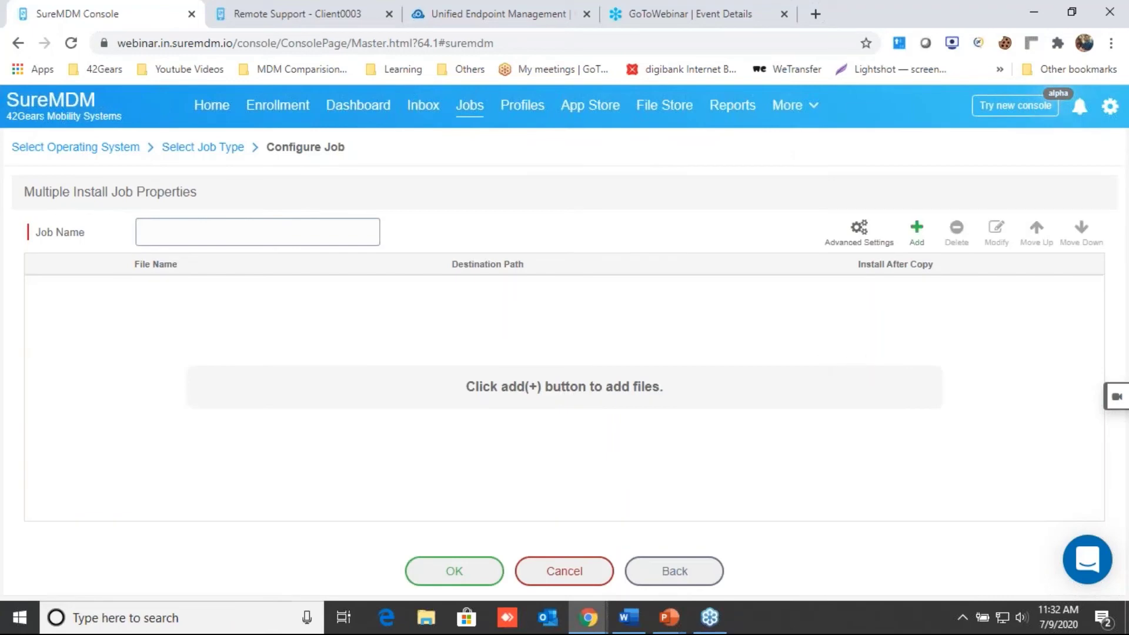
Step: Upload ApiDemos-debug.apk to /sdcard/ with install after copy, and name the job 'Test Application'
{"action": "left_click", "coordinate": [917, 230]}
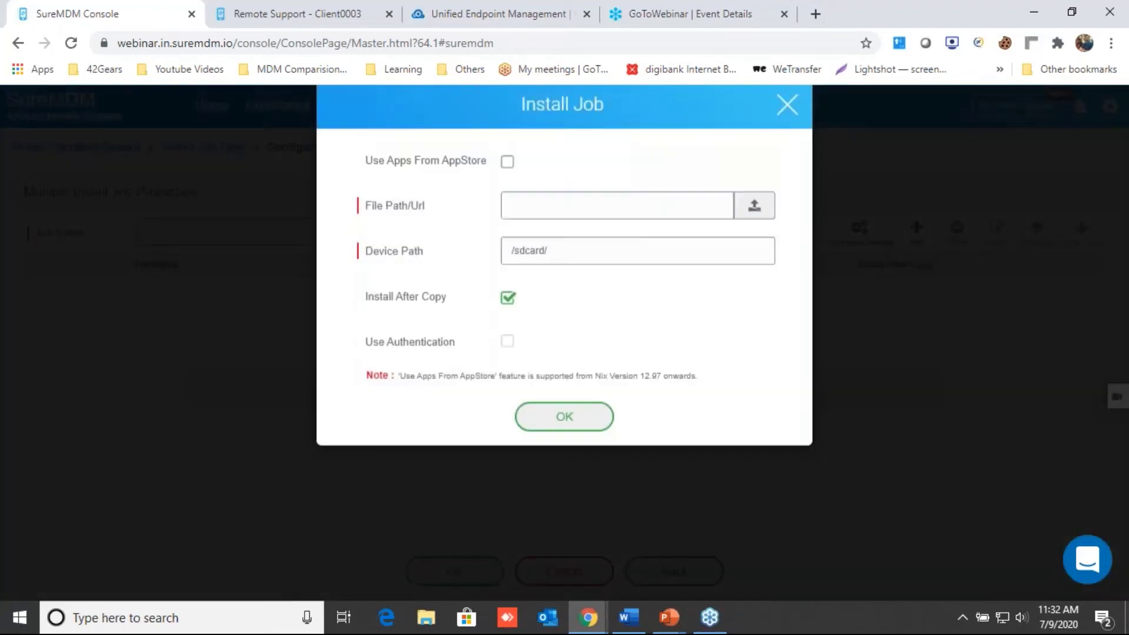
{"action": "left_click", "coordinate": [755, 222]}
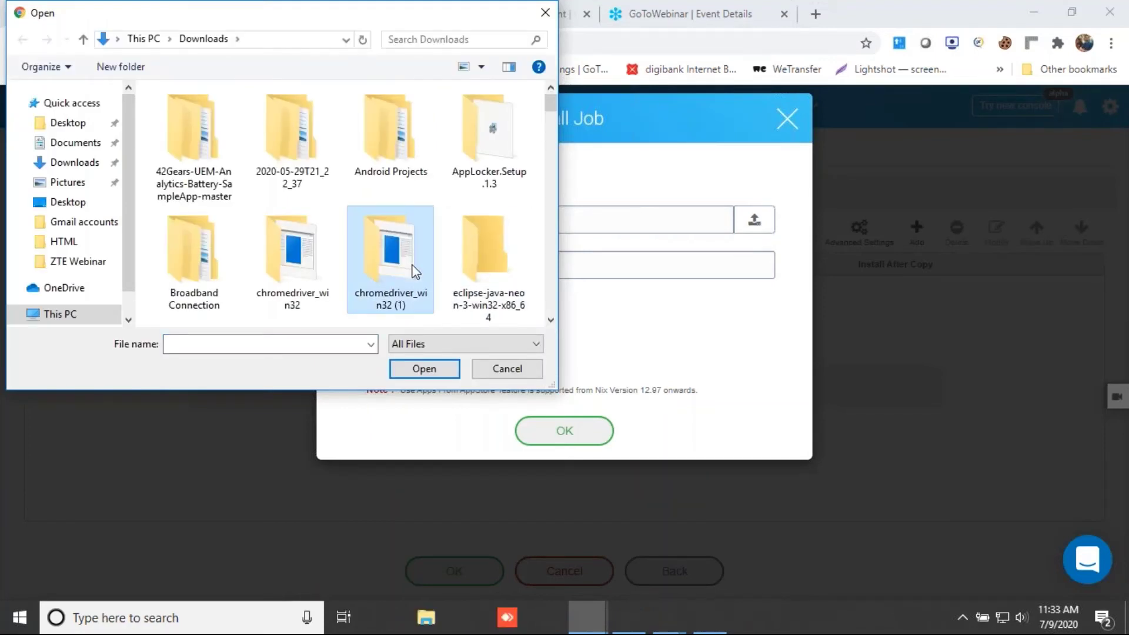
{"action": "scroll", "coordinate": [416, 271], "scroll_direction": "down", "scroll_amount": 3}
{"action": "left_click", "coordinate": [391, 258]}
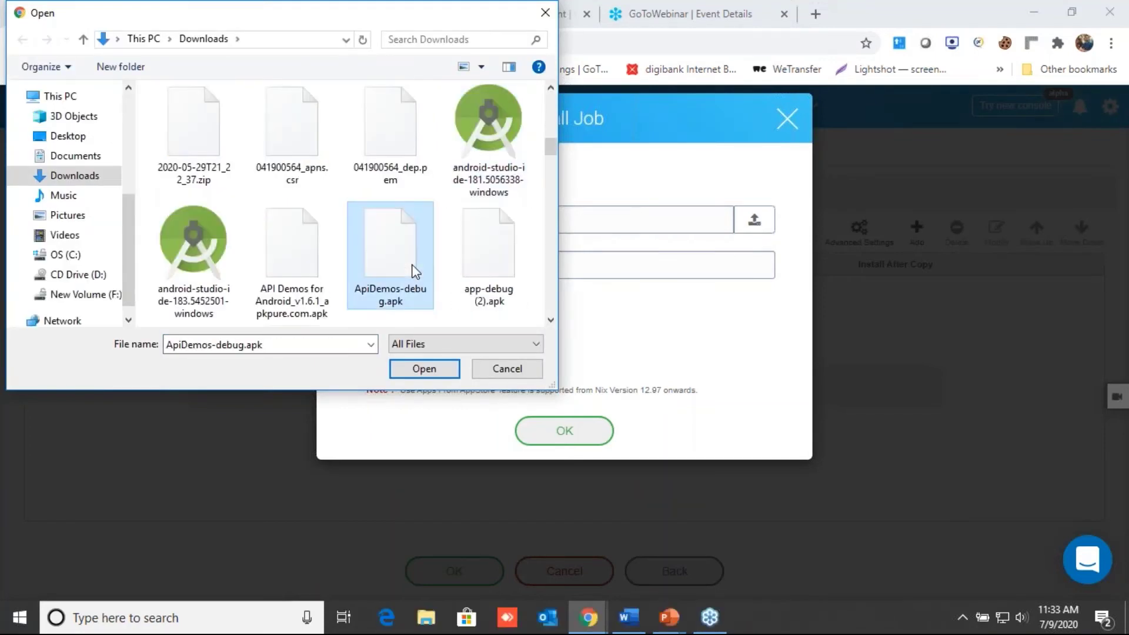
{"action": "left_click", "coordinate": [446, 374]}
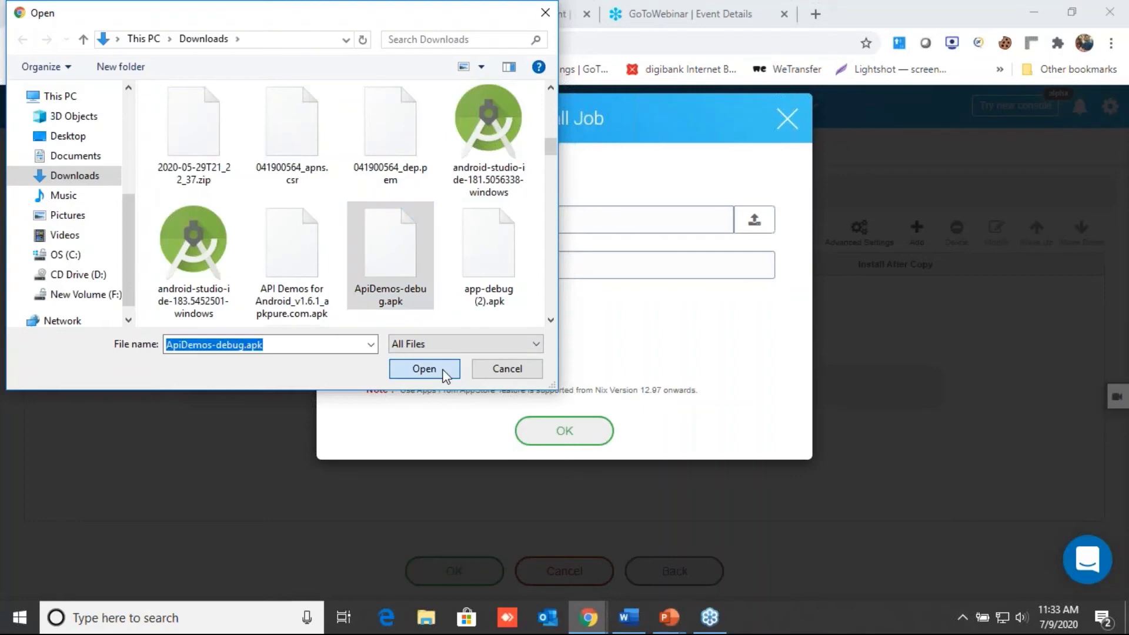
{"action": "left_click", "coordinate": [571, 438]}
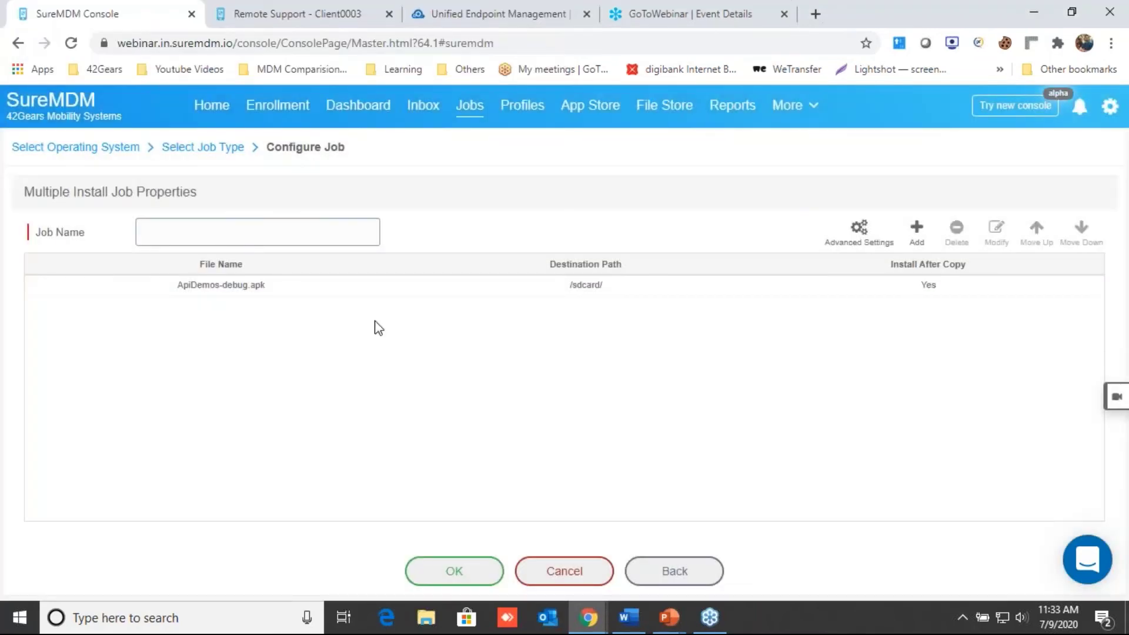
{"action": "left_click", "coordinate": [247, 233]}
{"action": "type", "text": "Test Application"}
Step: Save the 'Test Application' install job and return to the Home device list
{"action": "left_click", "coordinate": [459, 577]}
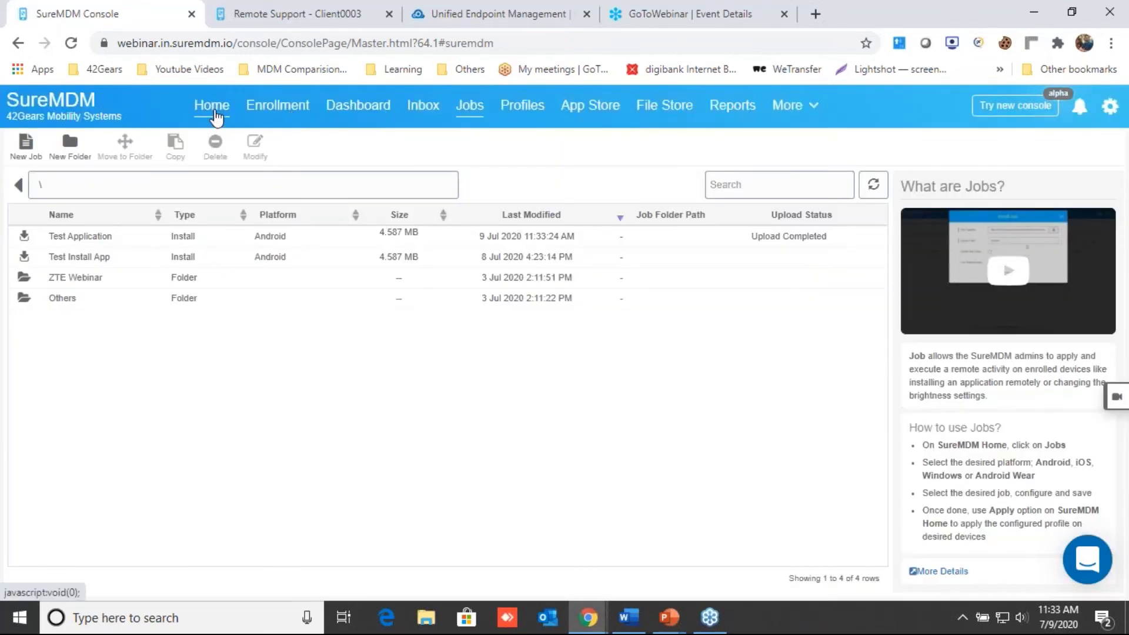
{"action": "left_click", "coordinate": [213, 107]}
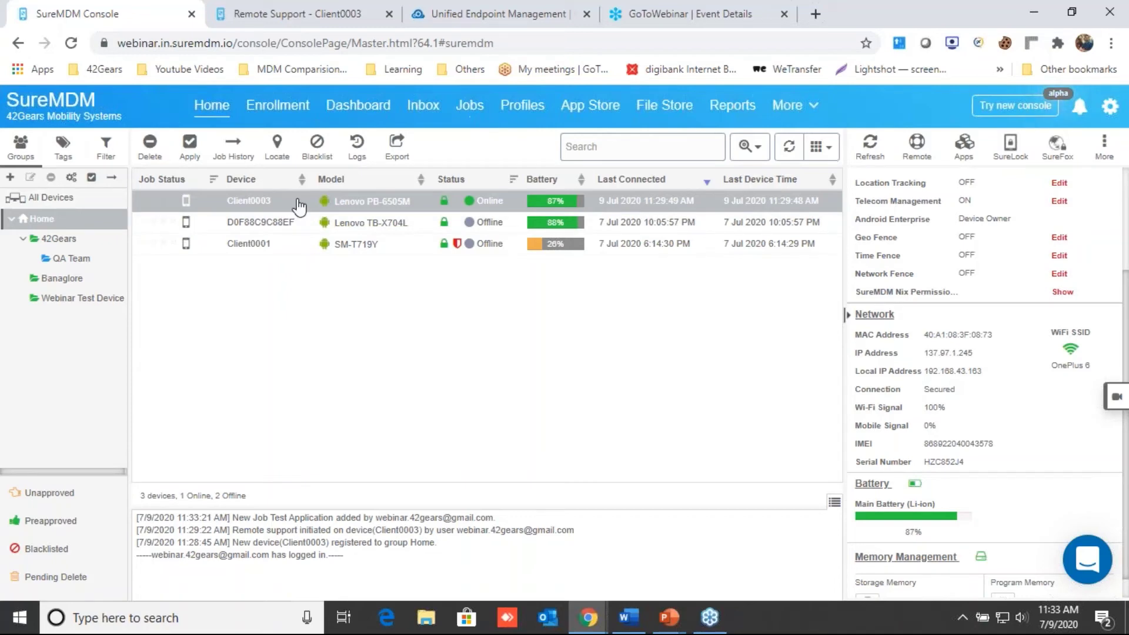
Step: Apply the Test Application job and COD Profile together to Client0003
{"action": "left_click", "coordinate": [189, 147]}
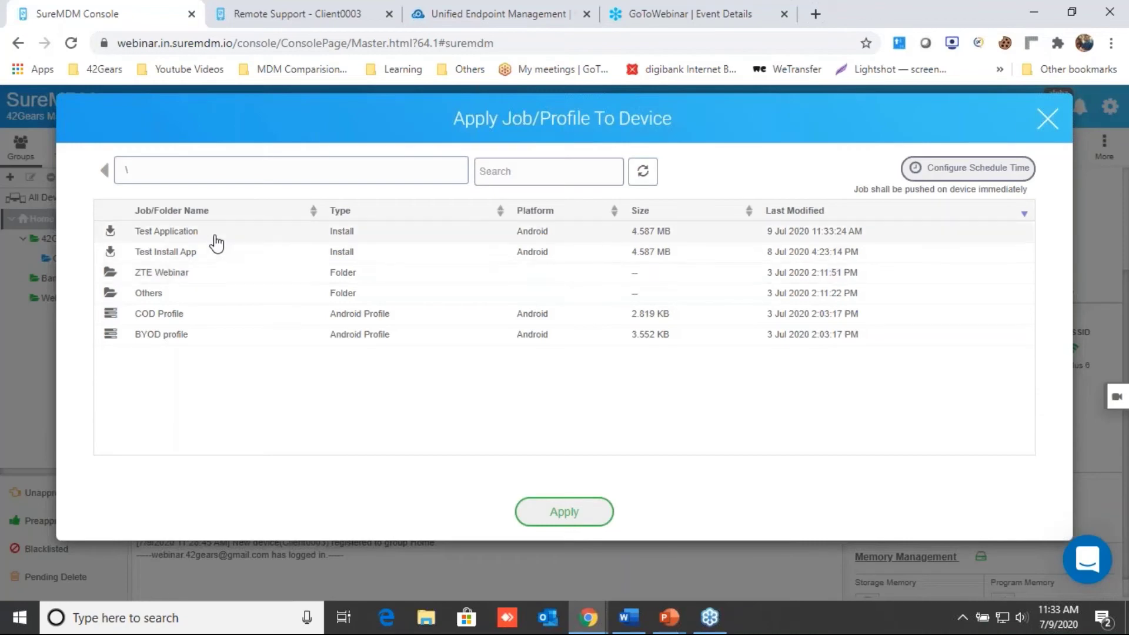
{"action": "left_click", "coordinate": [216, 236]}
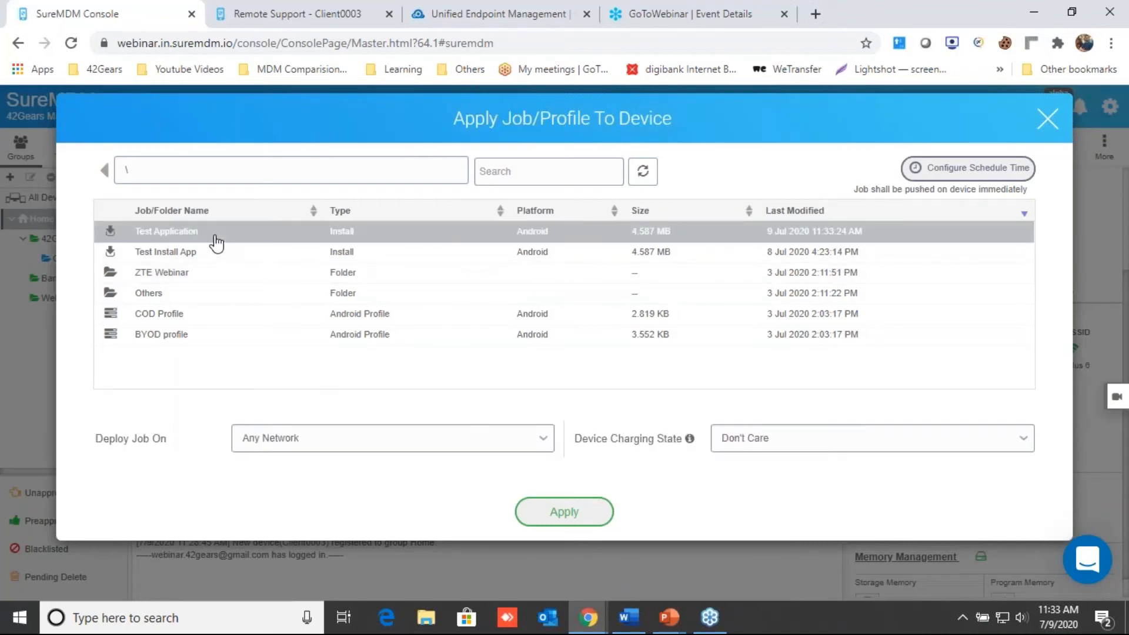
{"action": "left_click", "coordinate": [177, 317]}
{"action": "left_click", "coordinate": [569, 512]}
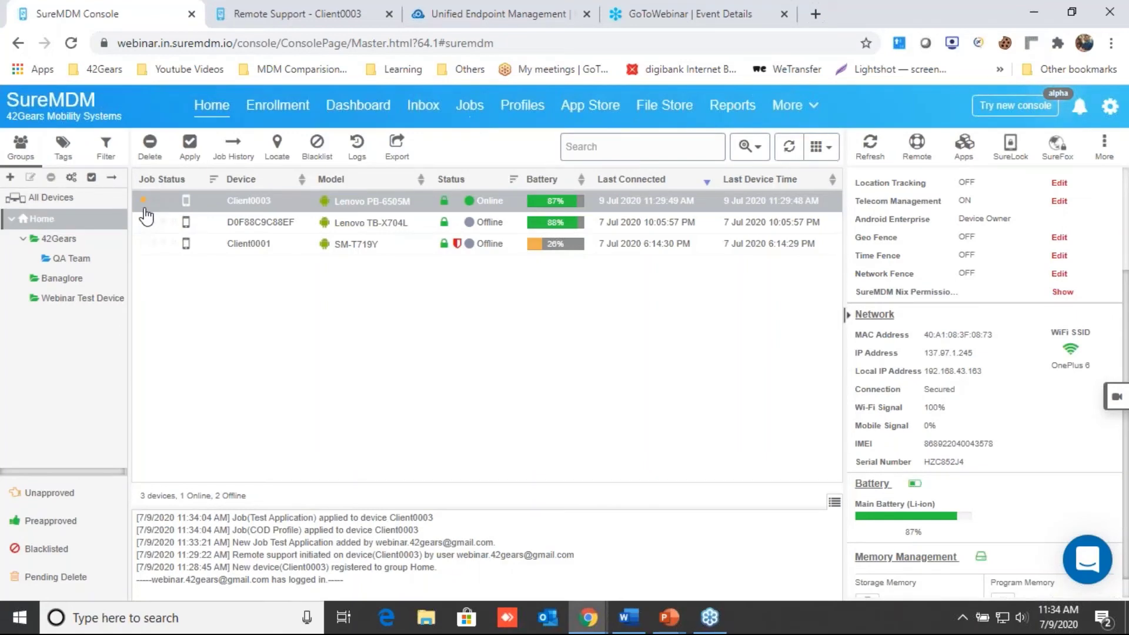
Step: Check the activity log entry showing Test Application applied to Client0003, then go to Profiles
{"action": "mouse_move", "coordinate": [144, 203]}
{"action": "left_click_drag", "start_coordinate": [451, 521], "coordinate": [252, 520]}
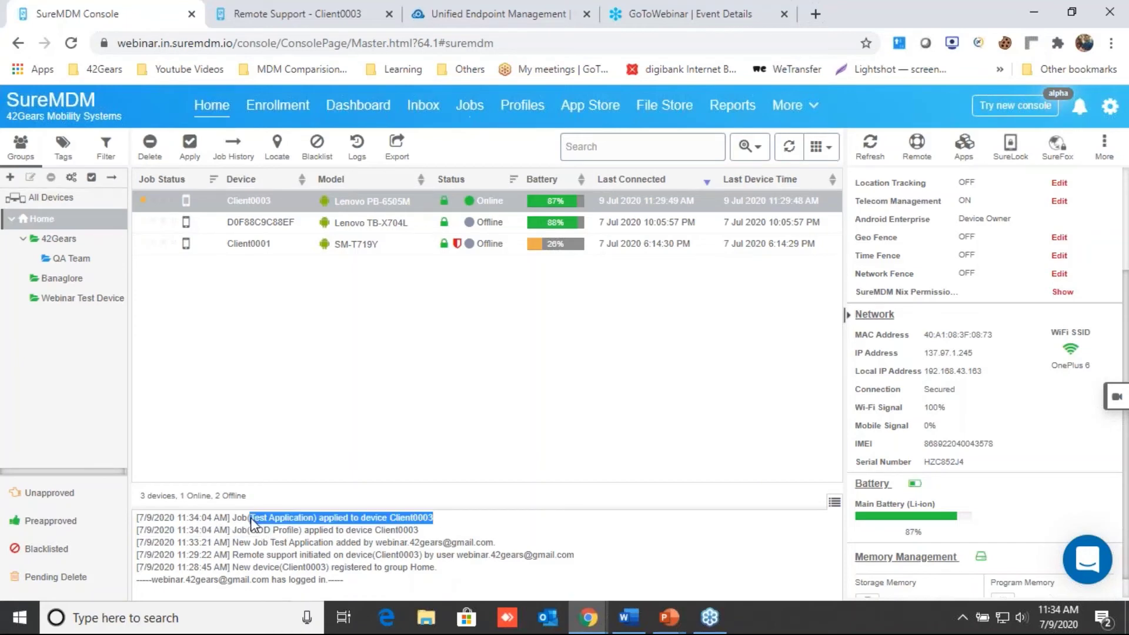
{"action": "left_click", "coordinate": [341, 538]}
{"action": "left_click_drag", "start_coordinate": [440, 521], "coordinate": [247, 524]}
{"action": "left_click", "coordinate": [390, 540]}
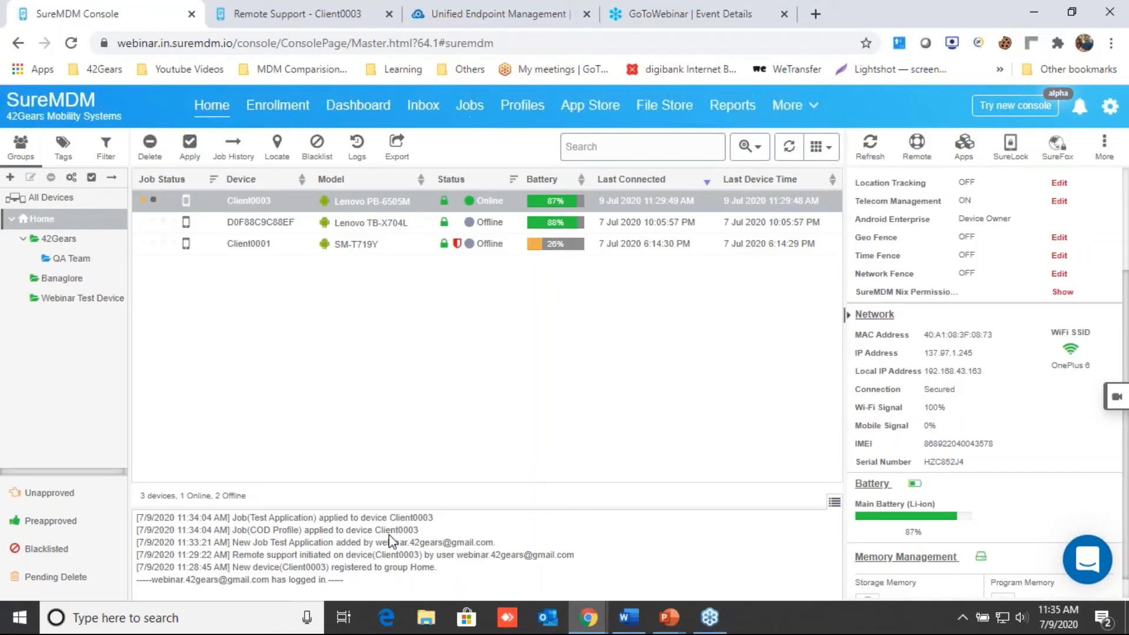
{"action": "left_click", "coordinate": [514, 107]}
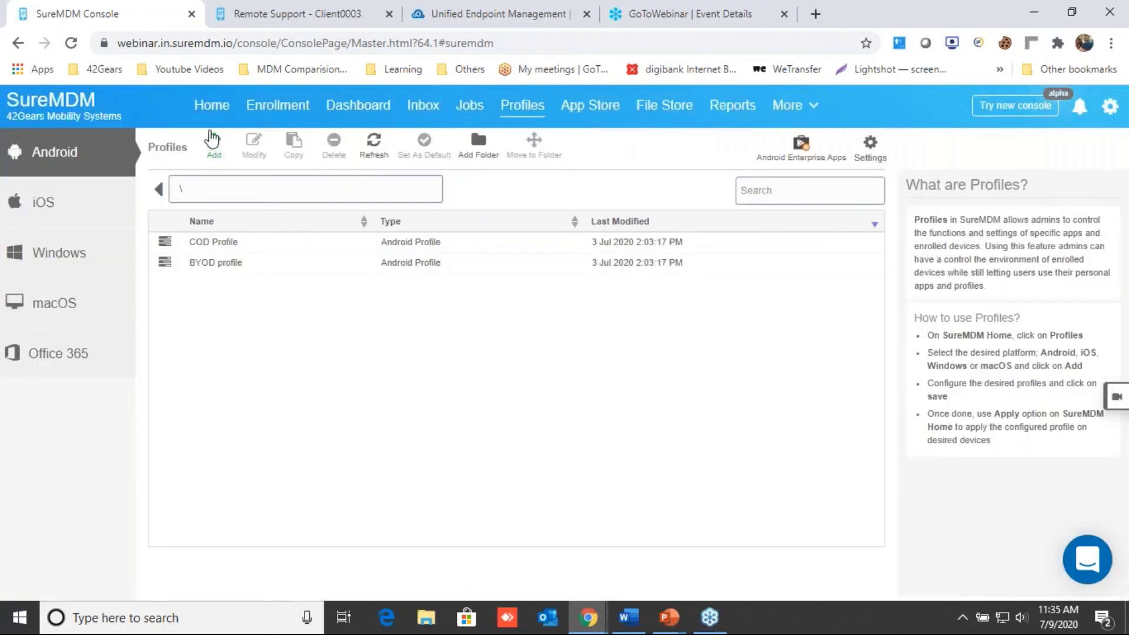
Step: Add a System Settings payload to a new Android profile and expand Sync and Storage to USB Debugging
{"action": "left_click", "coordinate": [213, 140]}
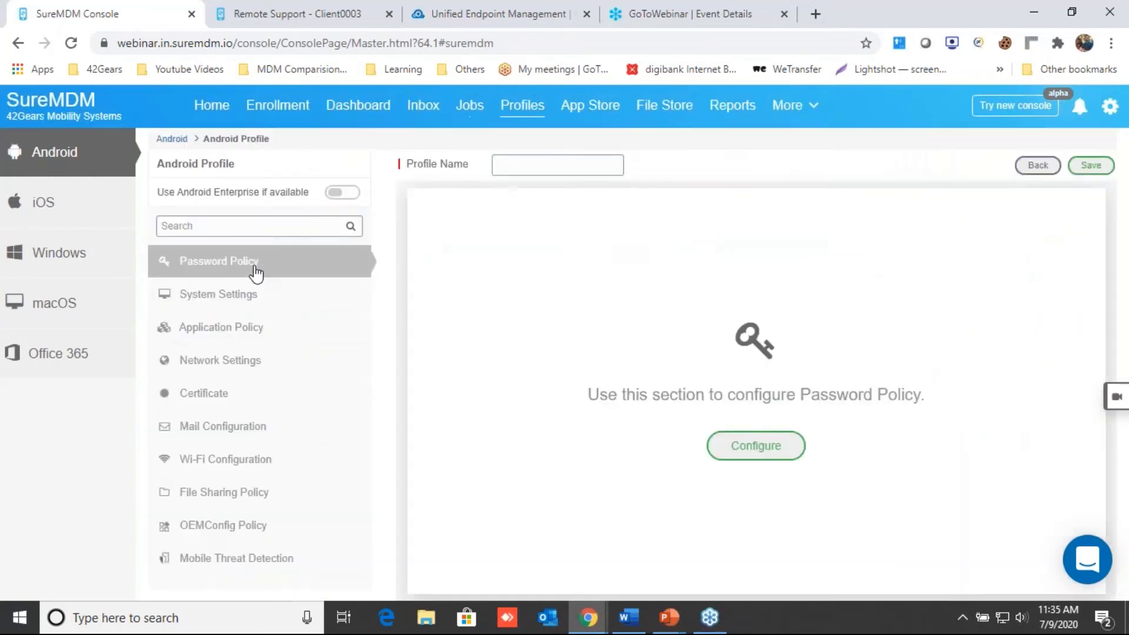
{"action": "left_click", "coordinate": [247, 306]}
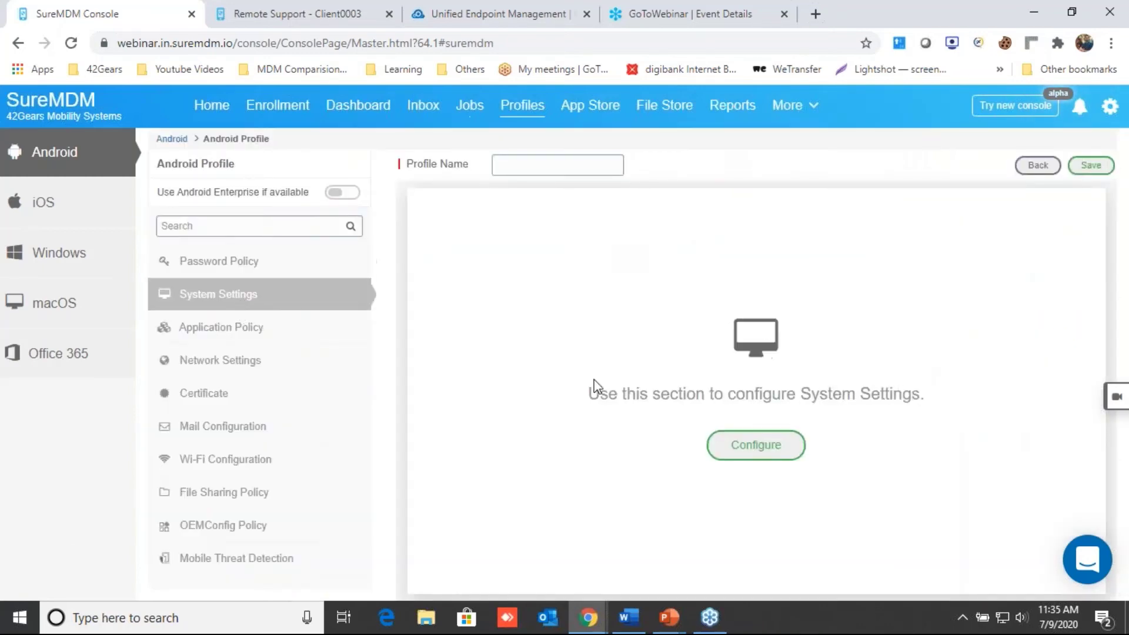
{"action": "left_click", "coordinate": [752, 452]}
{"action": "scroll", "coordinate": [671, 461], "scroll_direction": "down", "scroll_amount": 3}
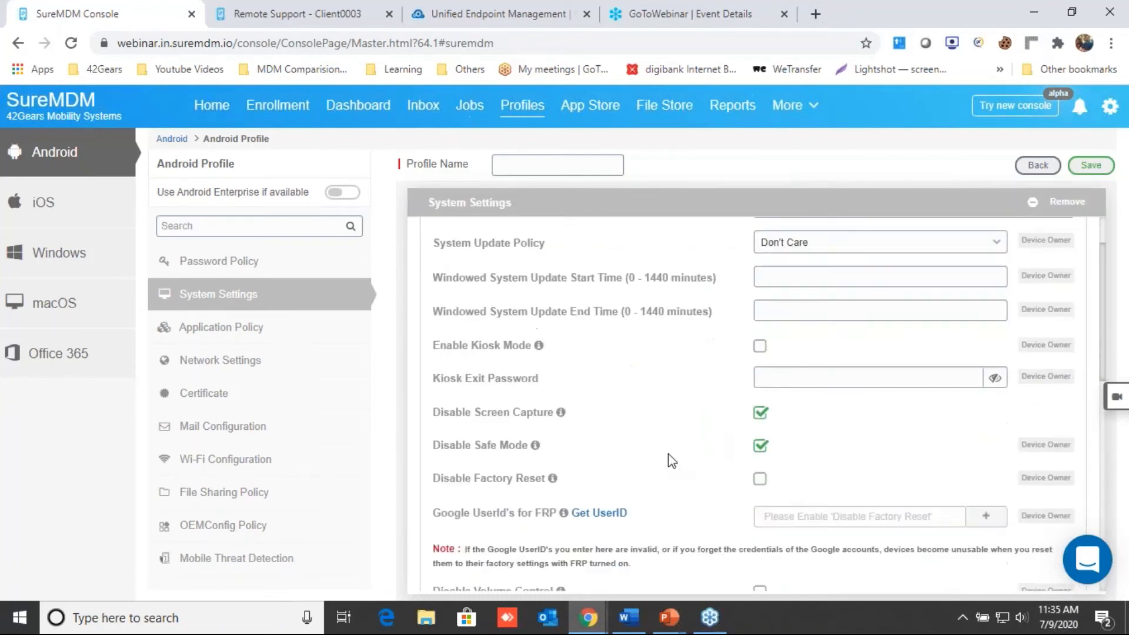
{"action": "scroll", "coordinate": [670, 461], "scroll_direction": "down", "scroll_amount": 8}
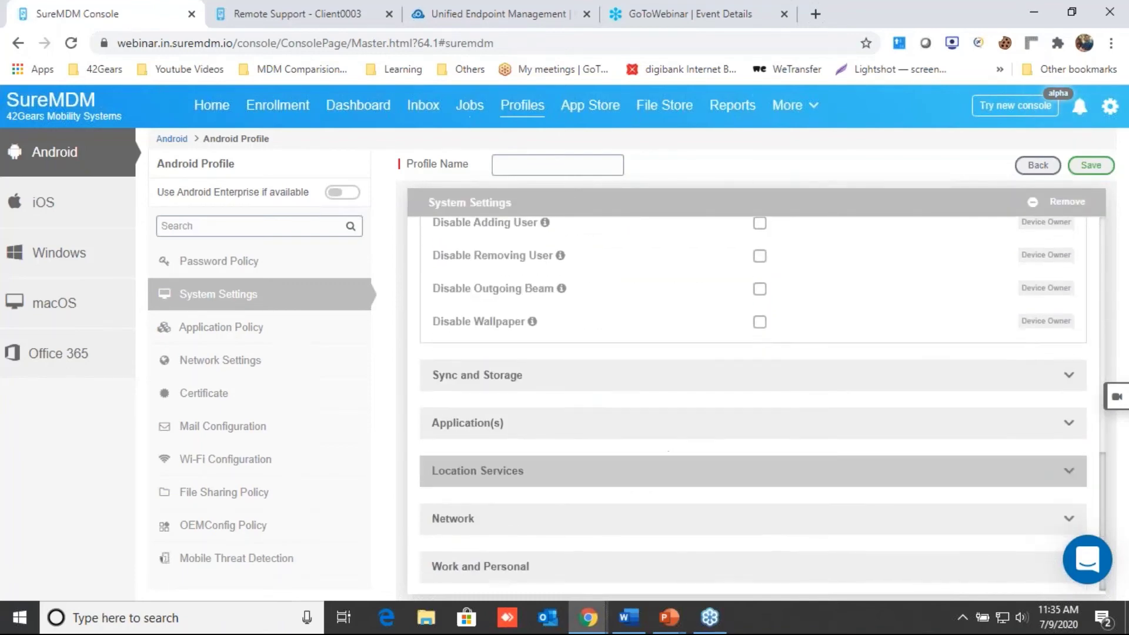
{"action": "left_click", "coordinate": [585, 386]}
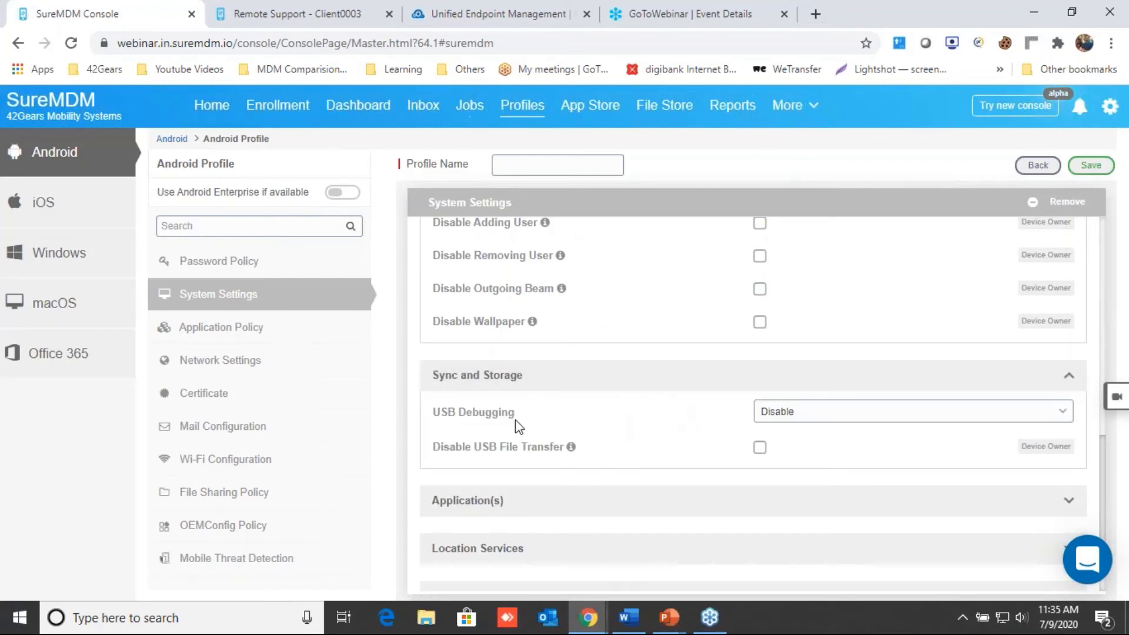
{"action": "left_click_drag", "start_coordinate": [513, 414], "coordinate": [433, 414]}
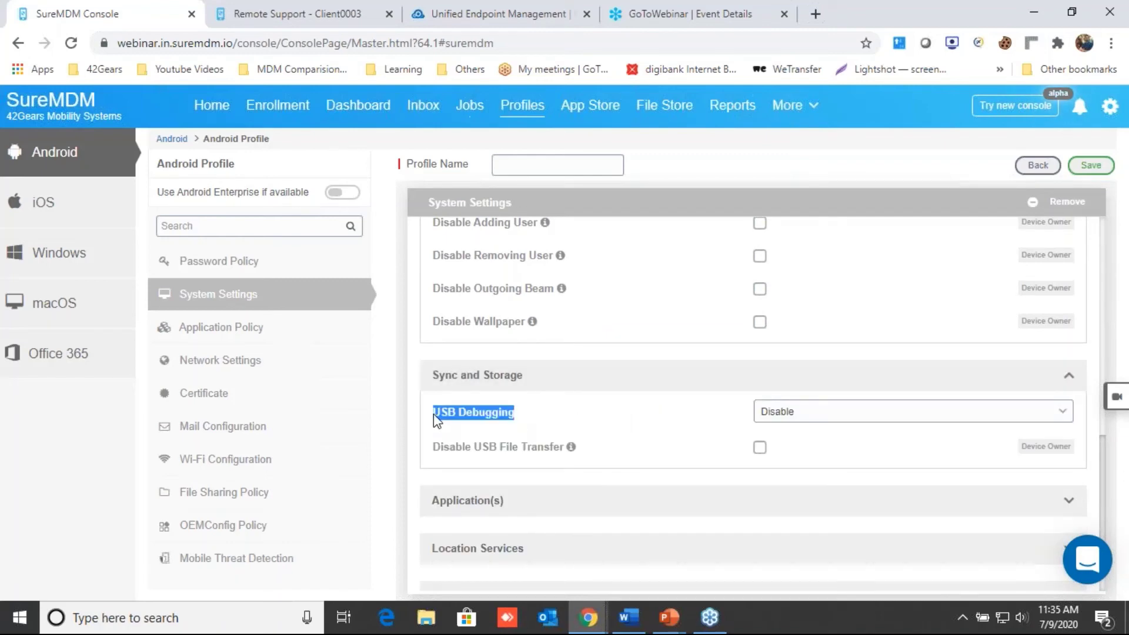
Step: Return Home, open and dismiss the support chat, view Client0003's More actions, then go to App Store
{"action": "left_click", "coordinate": [210, 112]}
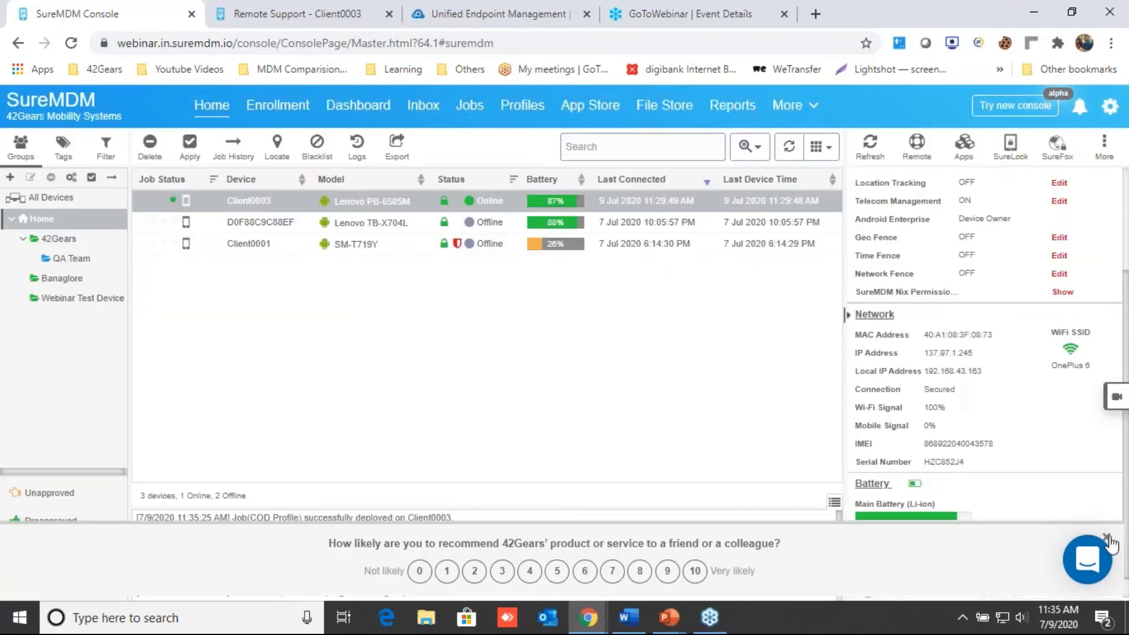
{"action": "left_click", "coordinate": [1110, 544]}
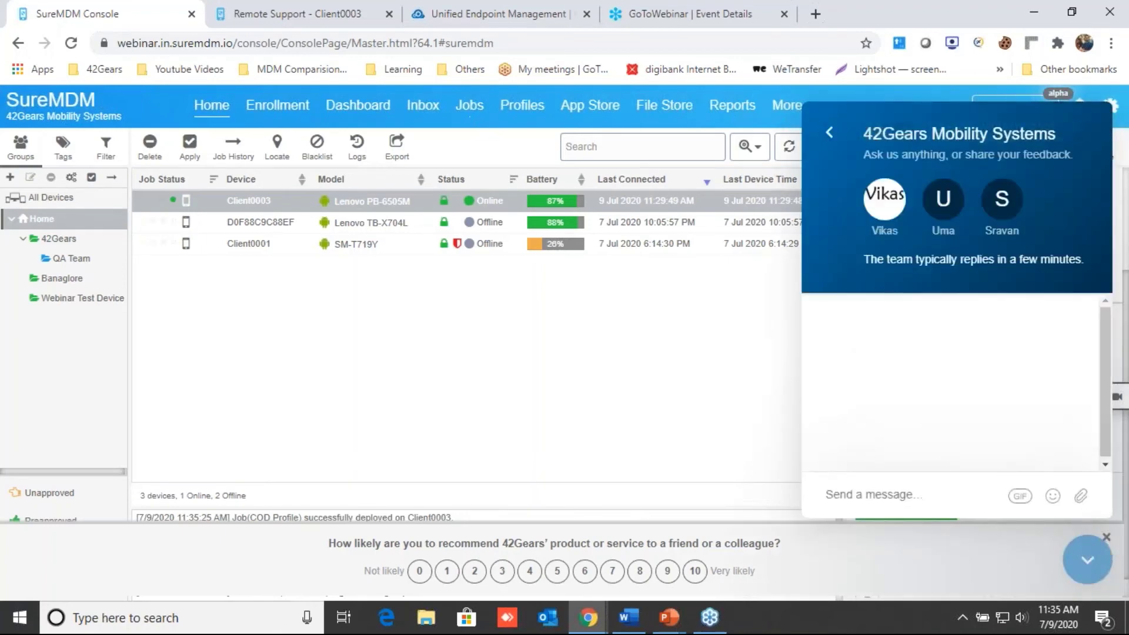
{"action": "left_click", "coordinate": [1108, 539]}
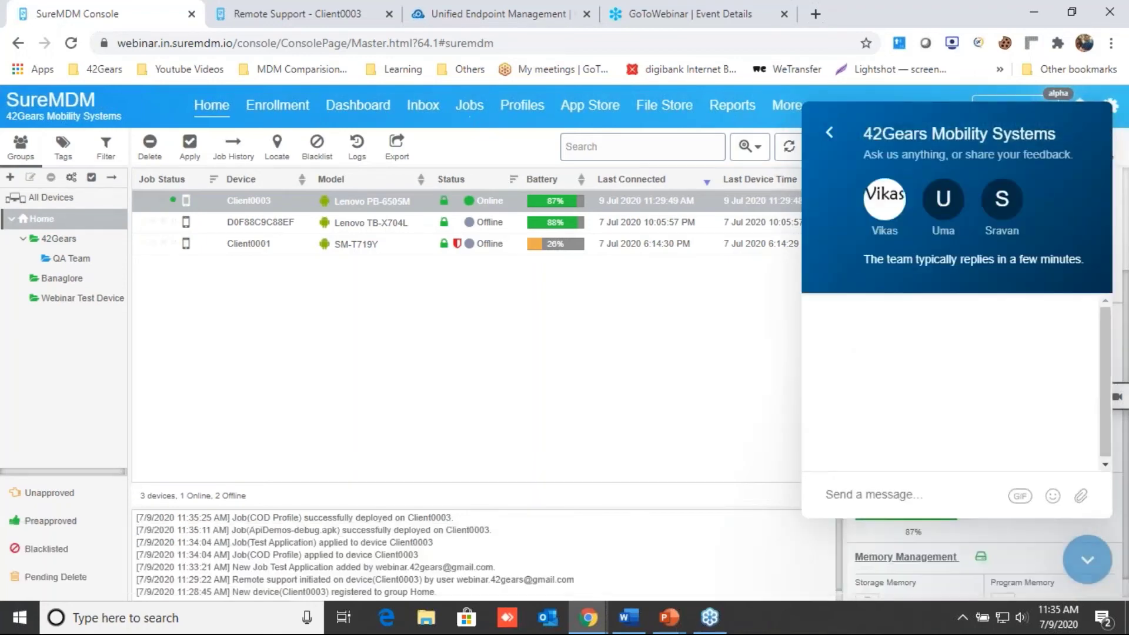
{"action": "left_click", "coordinate": [828, 141]}
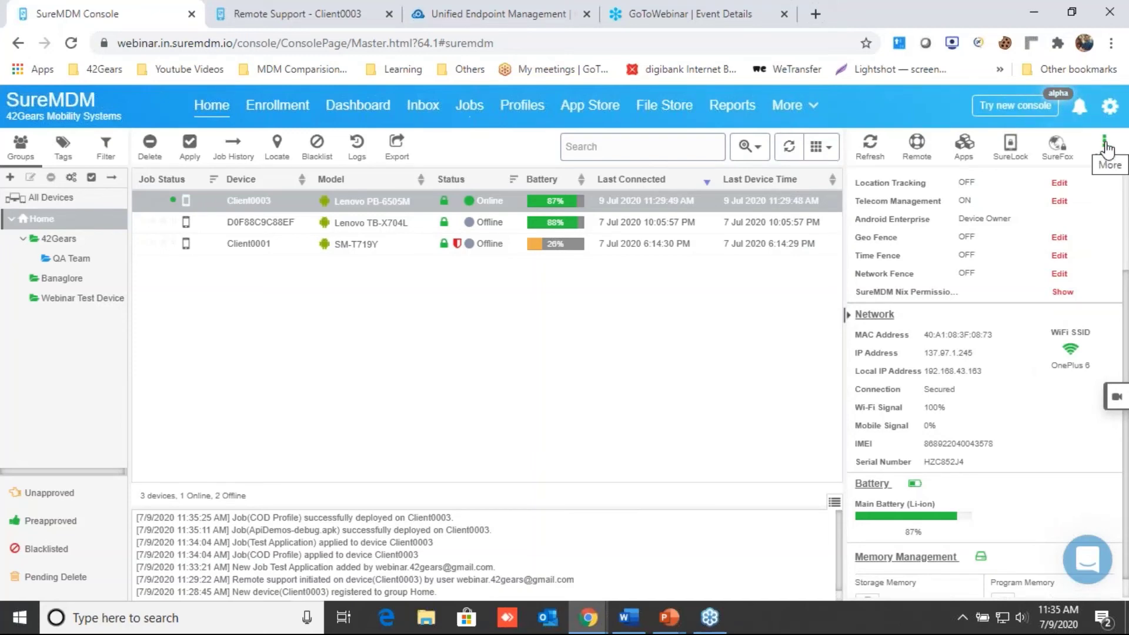
{"action": "left_click", "coordinate": [1105, 147]}
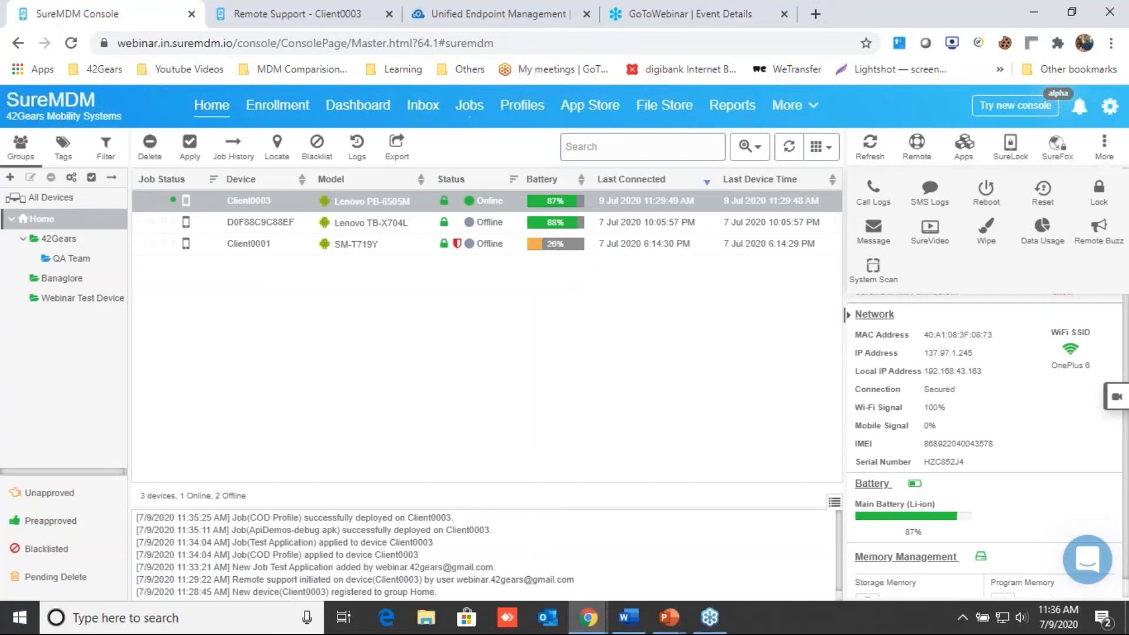
{"action": "left_click", "coordinate": [590, 106]}
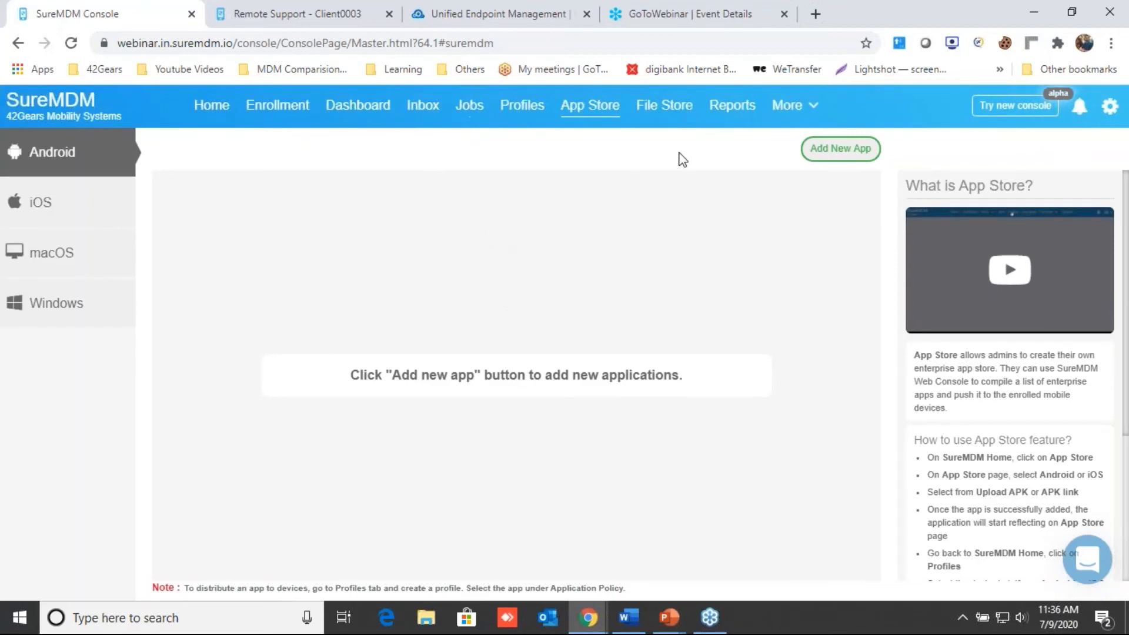
Step: View the Add New App choices (Upload APK, APK Link, Web App), close without adding, then go to Reports
{"action": "left_click", "coordinate": [832, 154]}
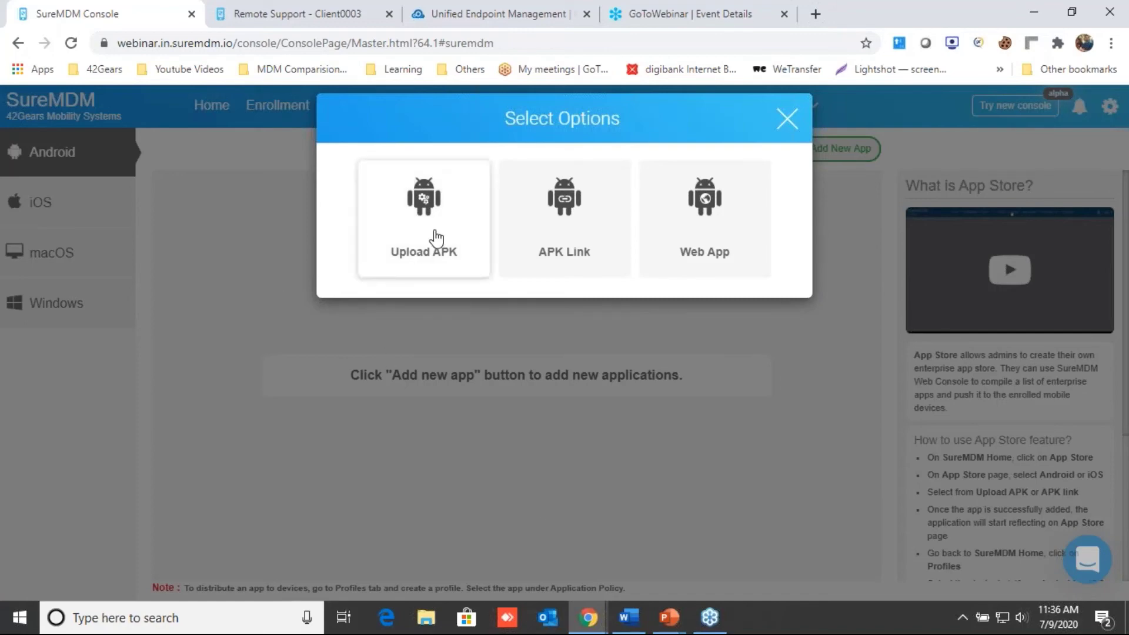
{"action": "left_click", "coordinate": [421, 265]}
{"action": "left_click", "coordinate": [788, 118]}
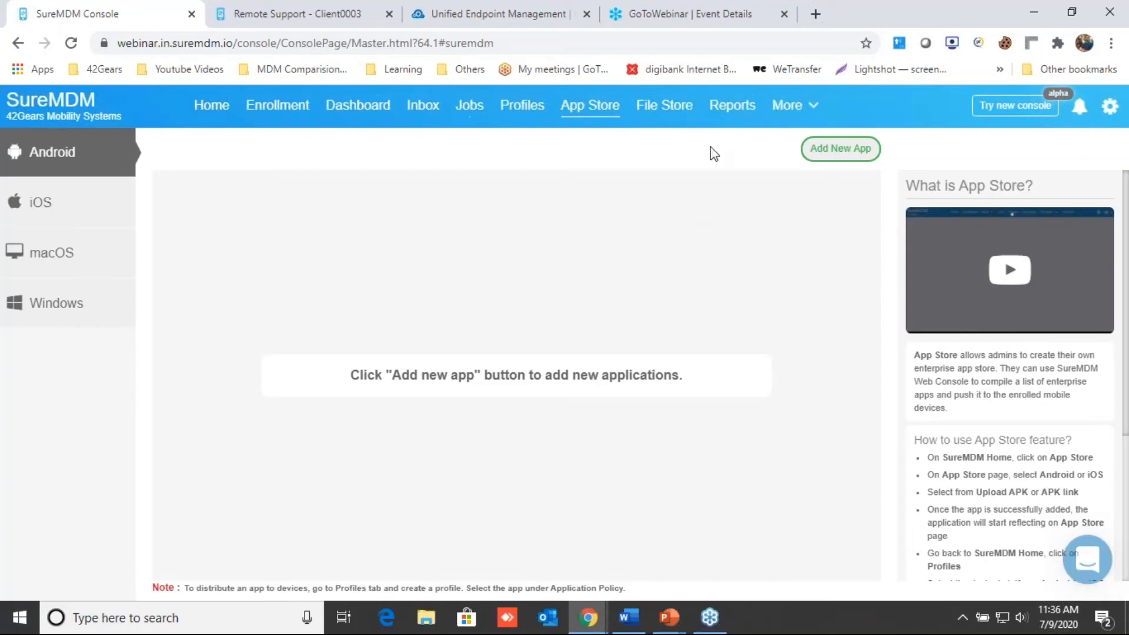
{"action": "left_click", "coordinate": [732, 112]}
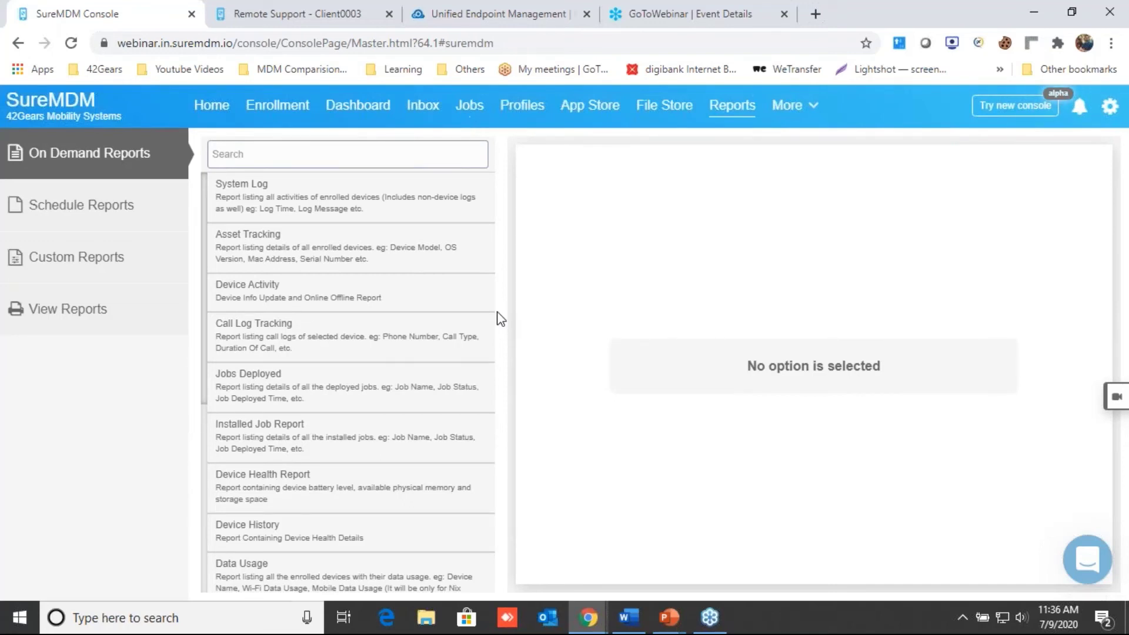
Step: Request an Asset Tracking report for the Home group
{"action": "left_click", "coordinate": [314, 263]}
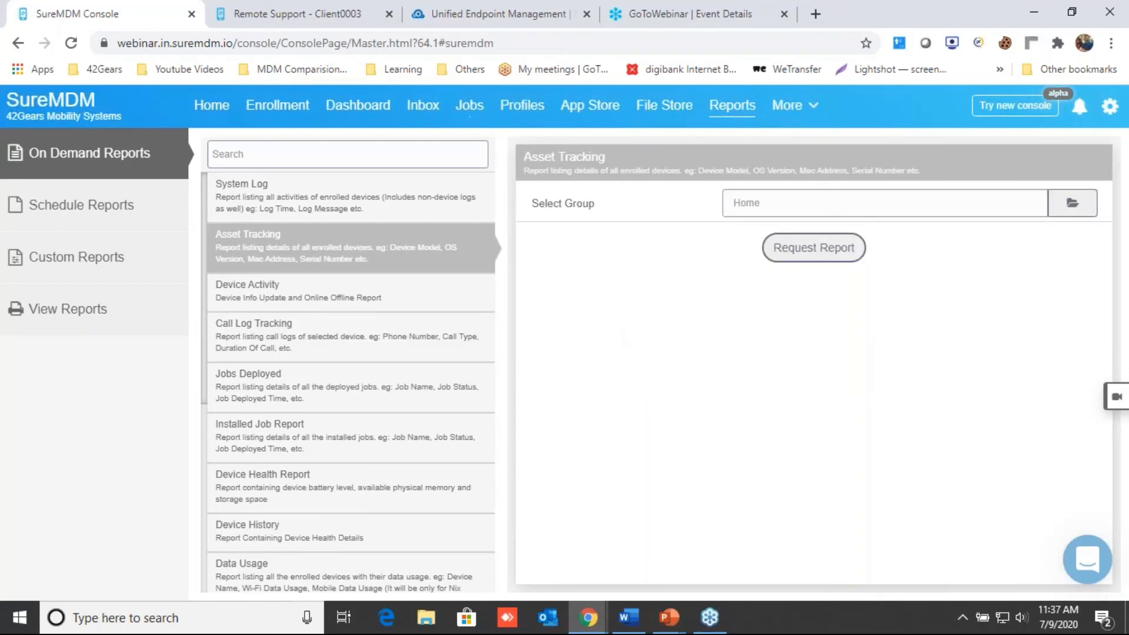
{"action": "left_click", "coordinate": [1071, 206]}
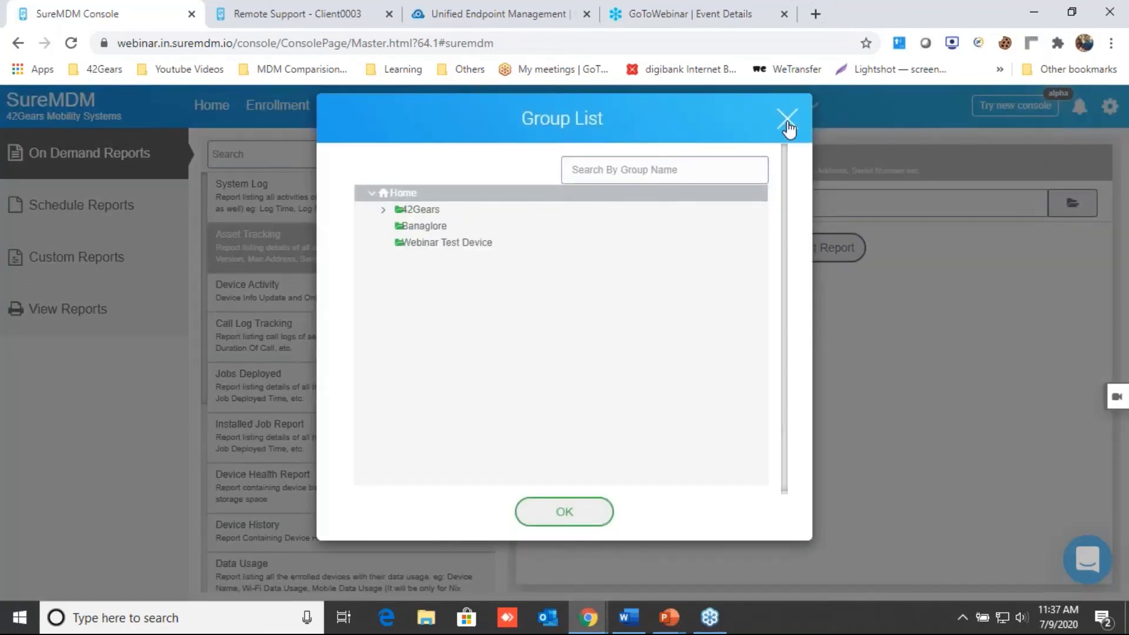
{"action": "left_click", "coordinate": [787, 120]}
{"action": "left_click", "coordinate": [814, 248]}
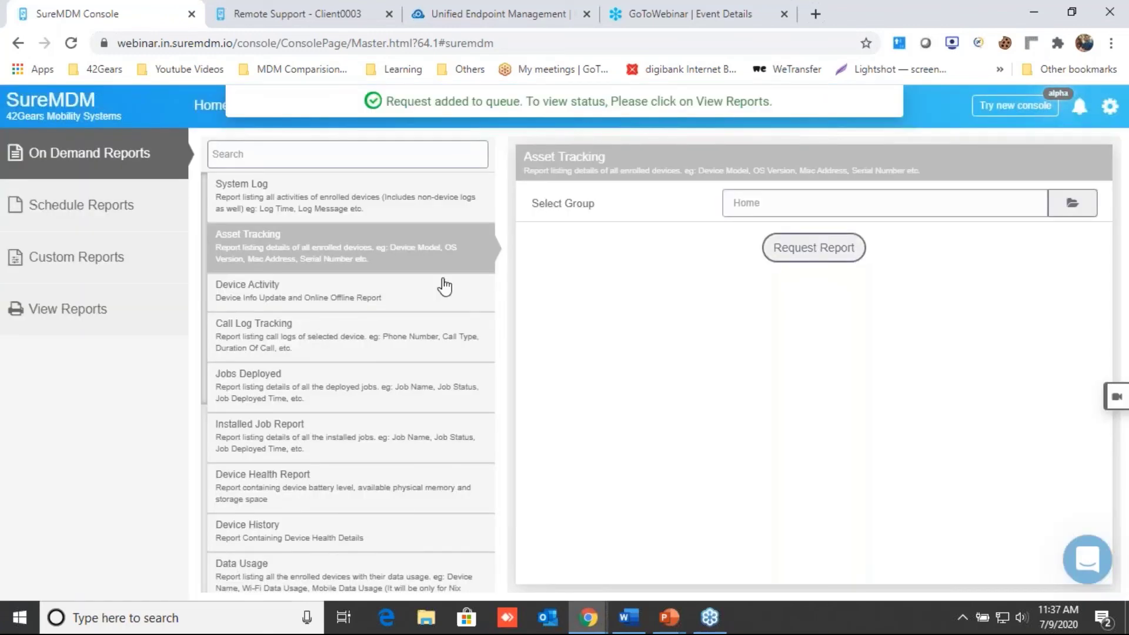
Step: Refresh View Reports until the new Asset Tracking report shows as completed
{"action": "left_click", "coordinate": [90, 322]}
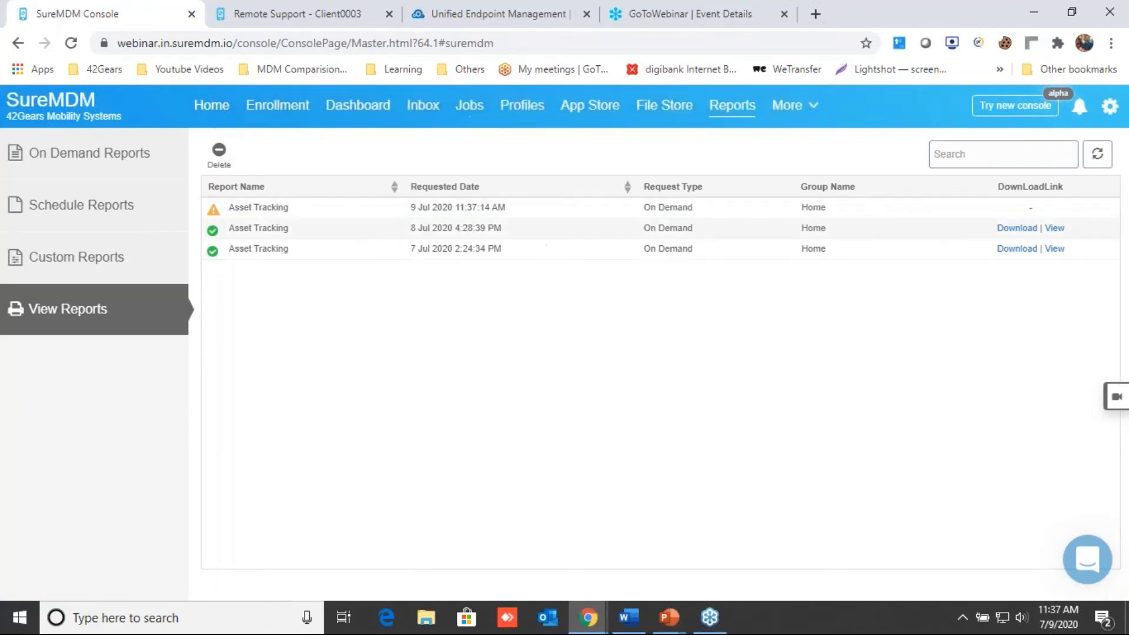
{"action": "left_click", "coordinate": [1096, 158]}
{"action": "left_click", "coordinate": [1008, 212]}
{"action": "left_click", "coordinate": [1095, 156]}
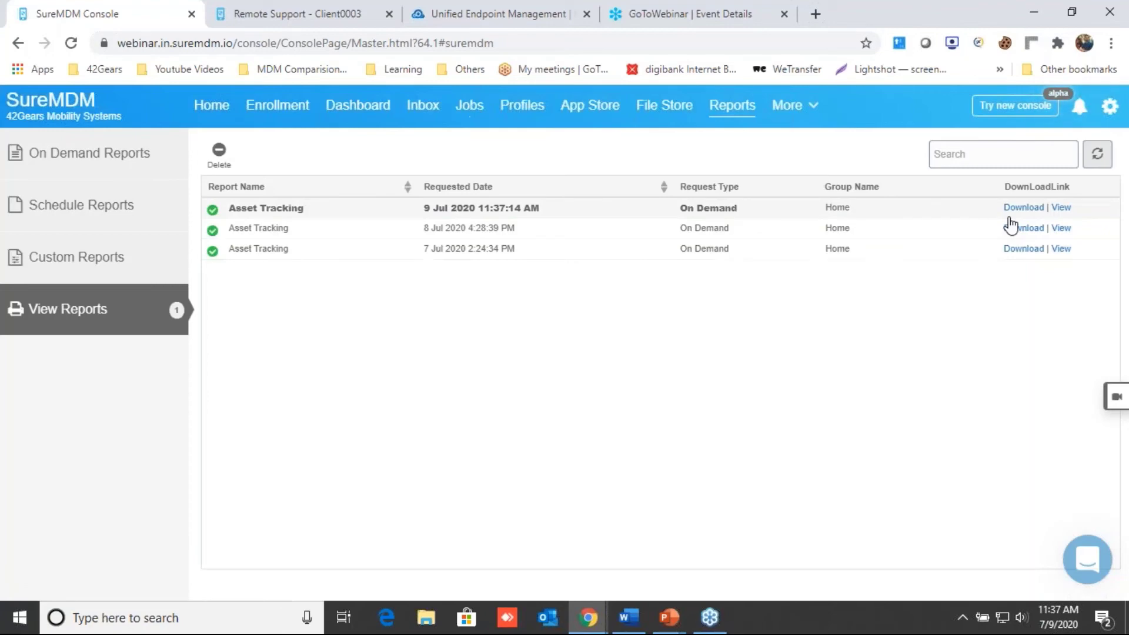
Step: View the newest Asset Tracking report: 4 devices, only Client0003 online; then return to the console
{"action": "left_click", "coordinate": [1061, 207]}
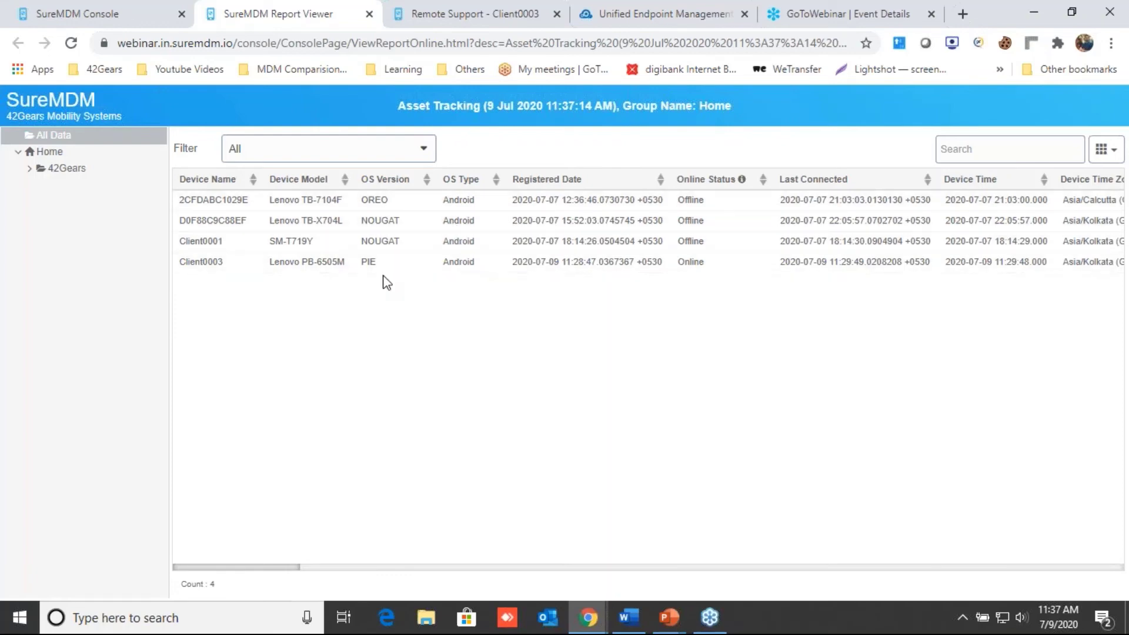
{"action": "left_click", "coordinate": [125, 9]}
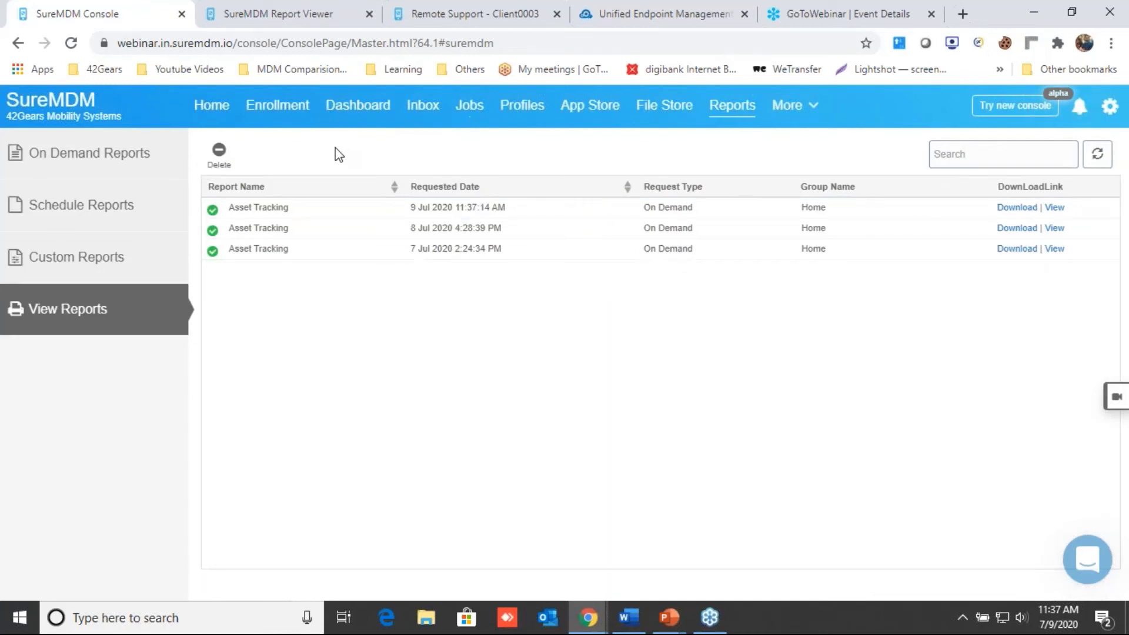
{"action": "left_click", "coordinate": [357, 118]}
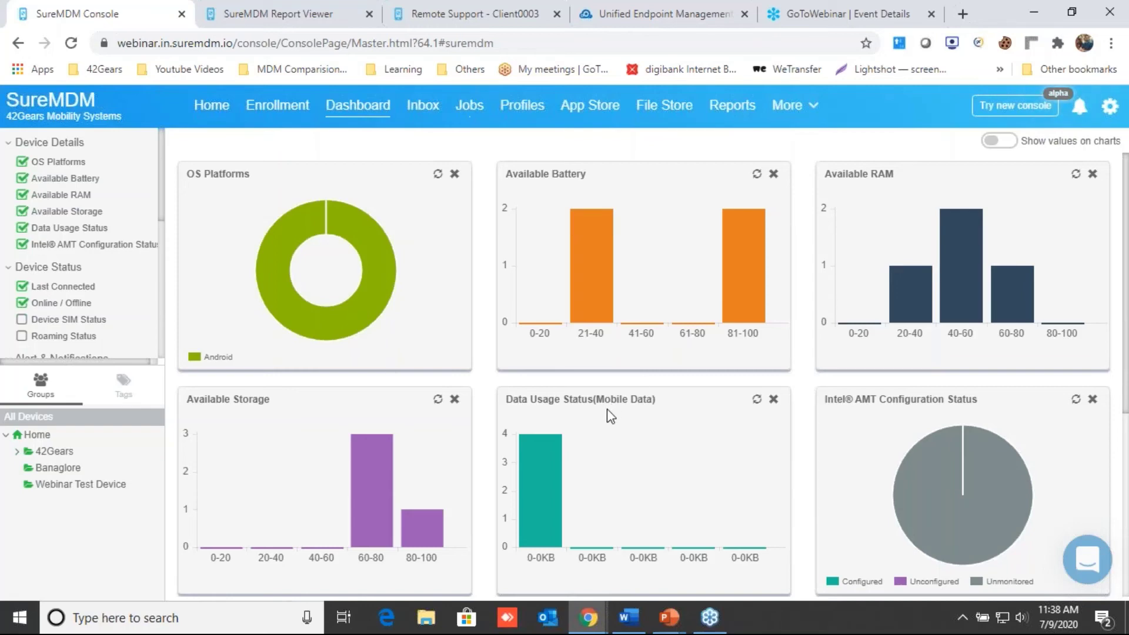
Step: Scroll through the dashboard's device status charts, then bring up the PowerPoint Q & A slide
{"action": "scroll", "coordinate": [652, 377], "scroll_direction": "down", "scroll_amount": 2}
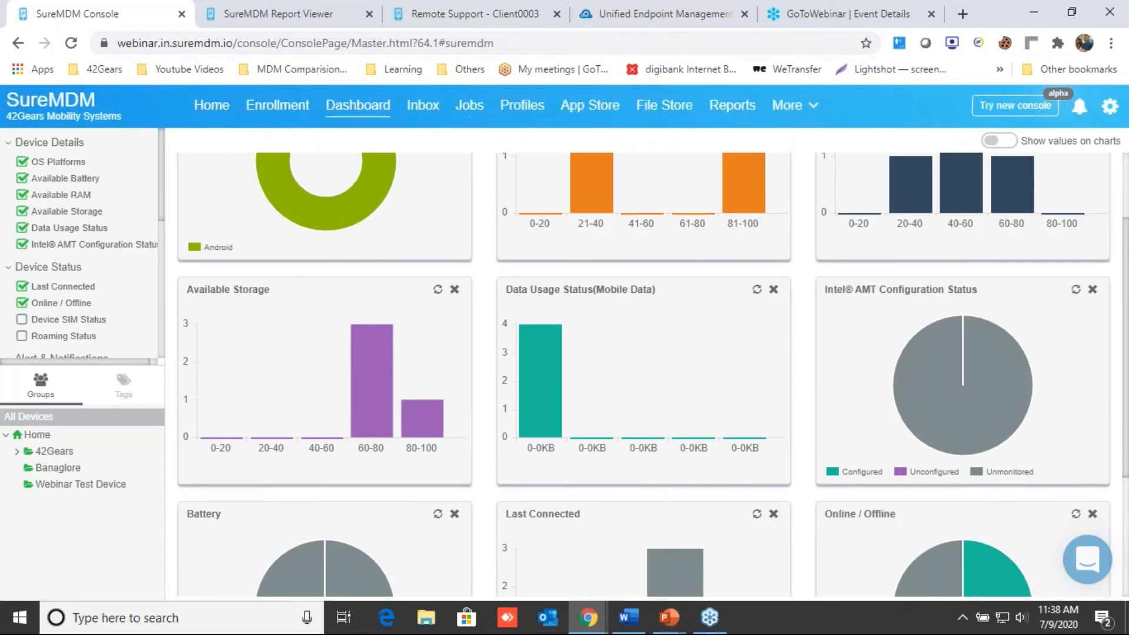
{"action": "scroll", "coordinate": [653, 377], "scroll_direction": "down", "scroll_amount": 3}
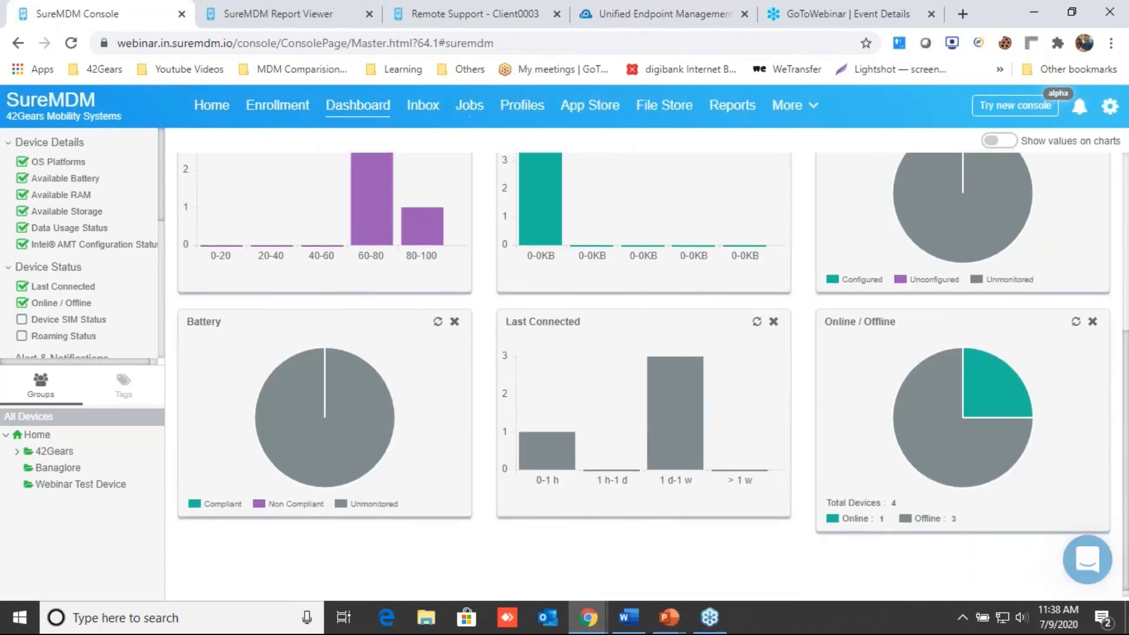
{"action": "key", "text": "alt+Tab"}
{"action": "key", "text": "Tab"}
{"action": "key", "text": "Tab"}
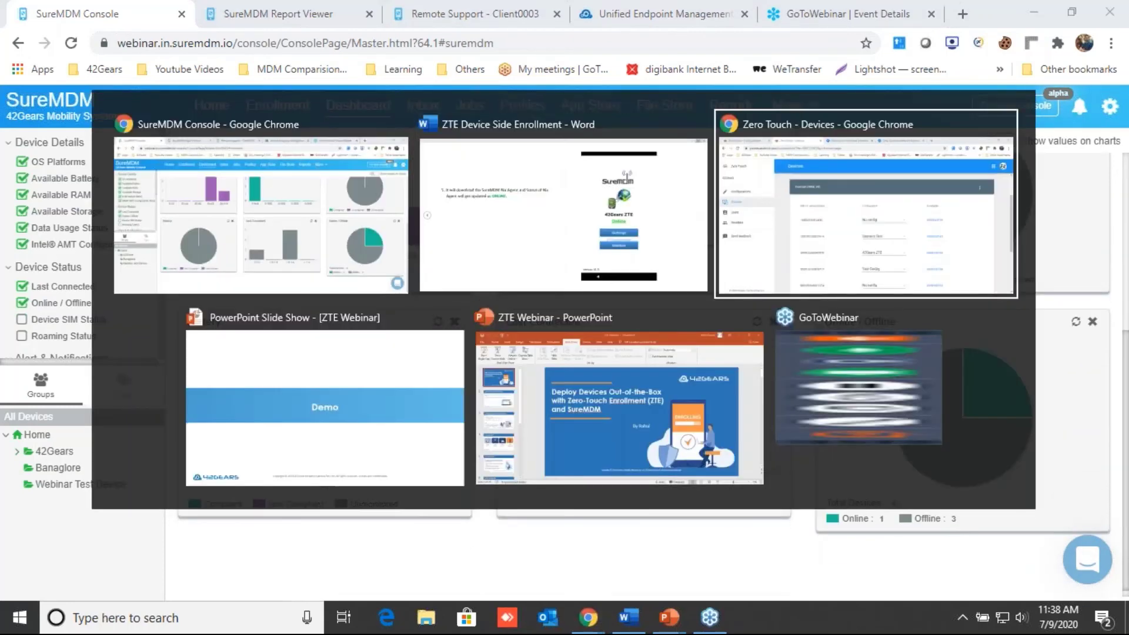
{"action": "key", "text": "Right"}
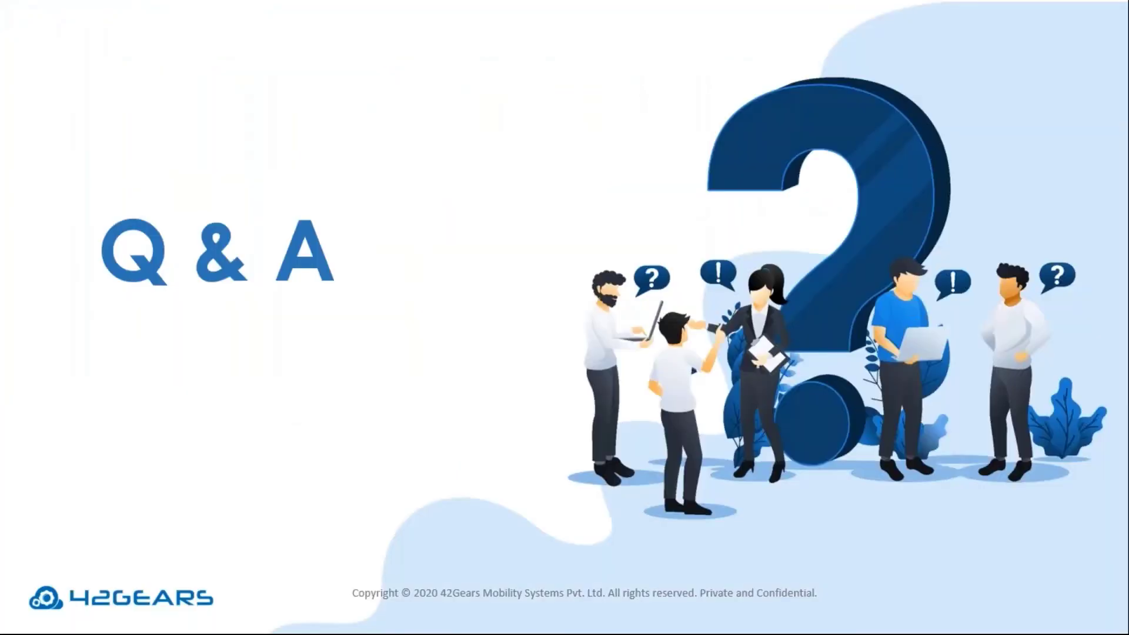
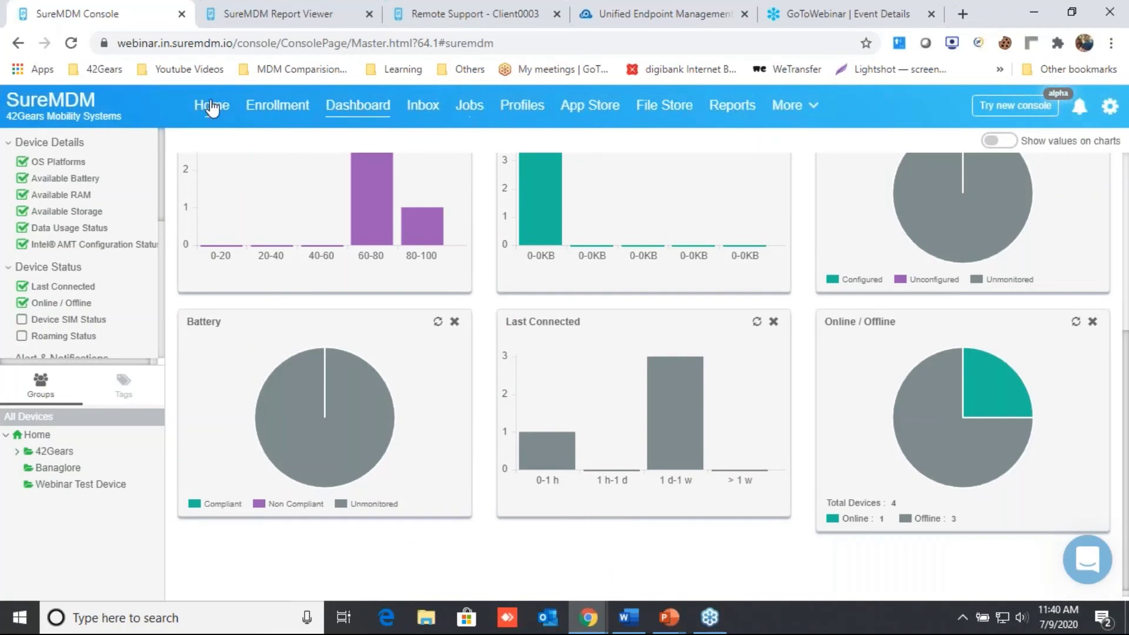
Step: Go back to the Home device list showing the three enrolled devices
{"action": "left_click", "coordinate": [213, 106]}
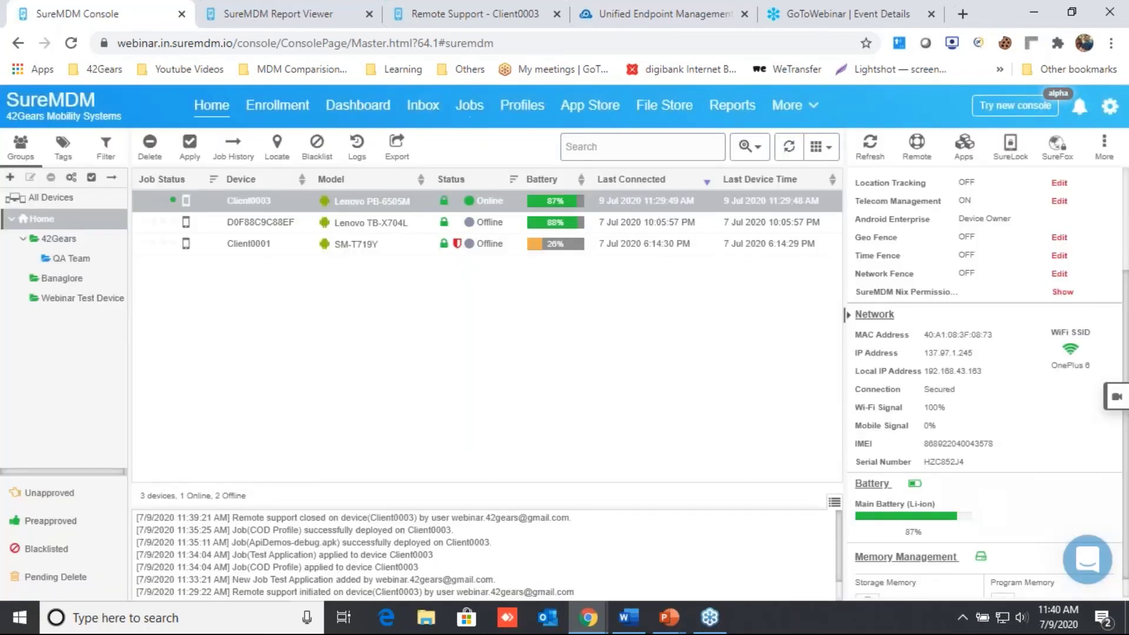
Step: Turn on location tracking for Client0003 with a 1 Min tracking periodicity
{"action": "left_click", "coordinate": [278, 148]}
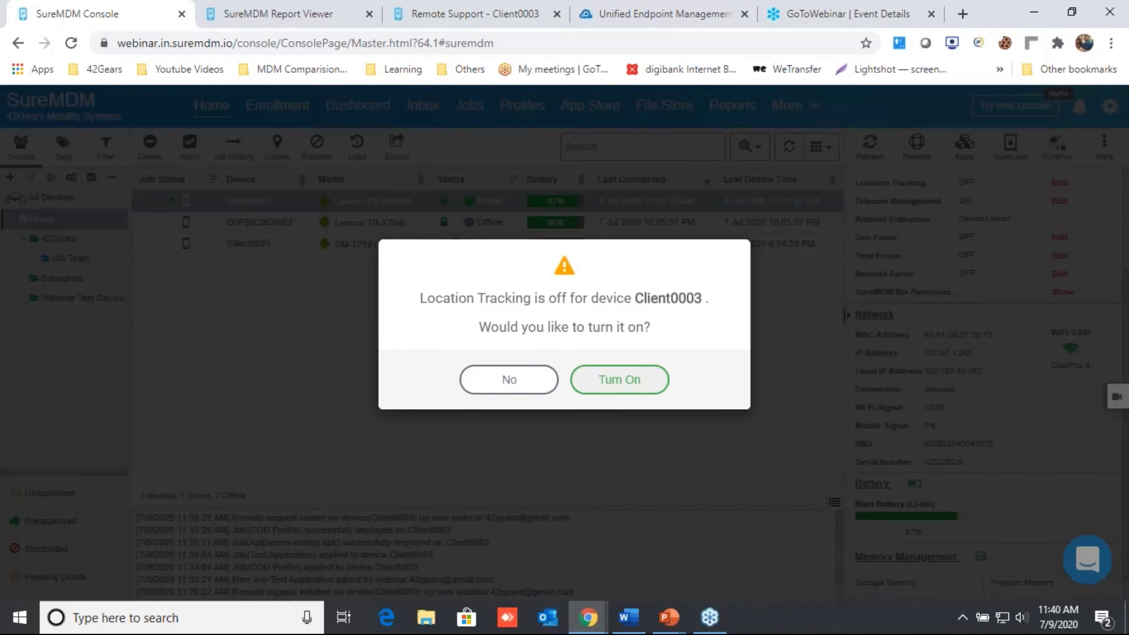
{"action": "left_click", "coordinate": [628, 390]}
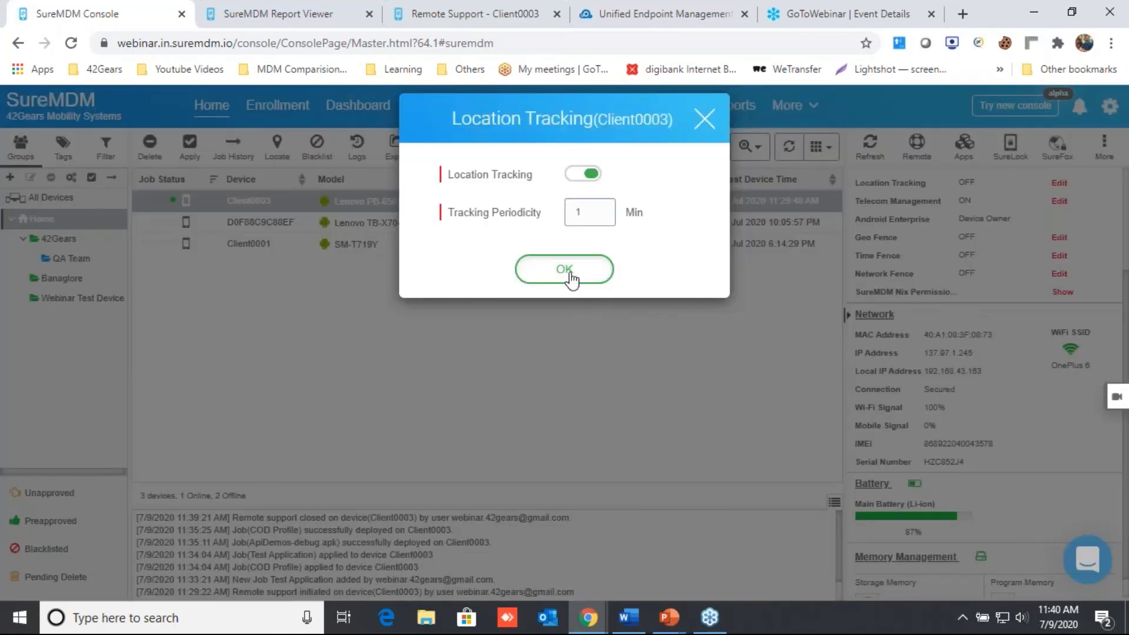
{"action": "left_click", "coordinate": [564, 270]}
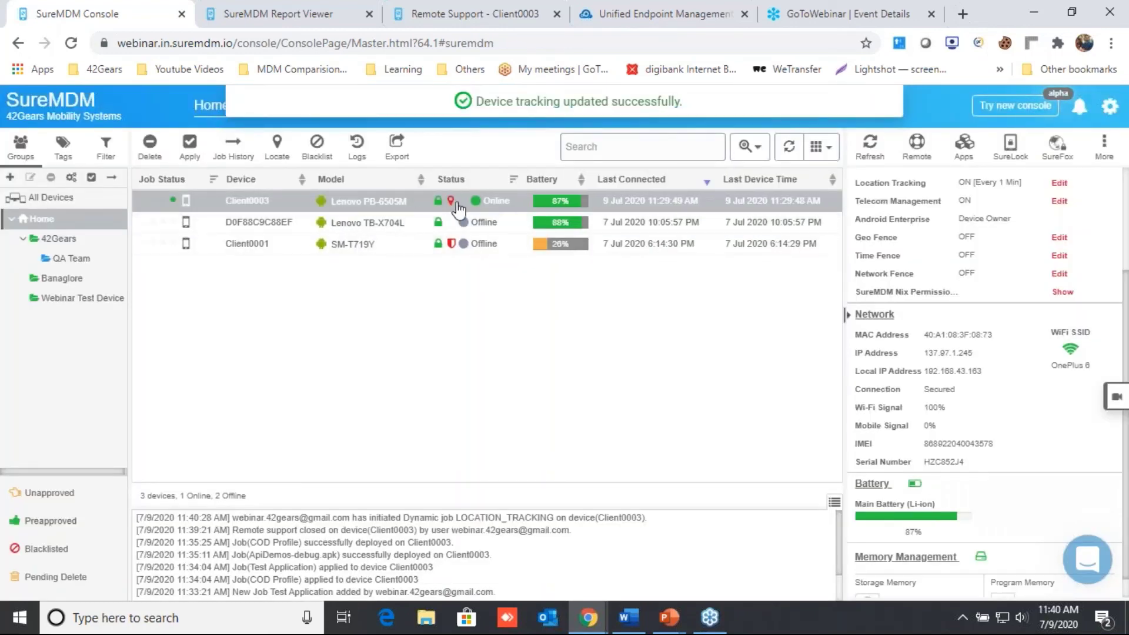
{"action": "mouse_move", "coordinate": [450, 206]}
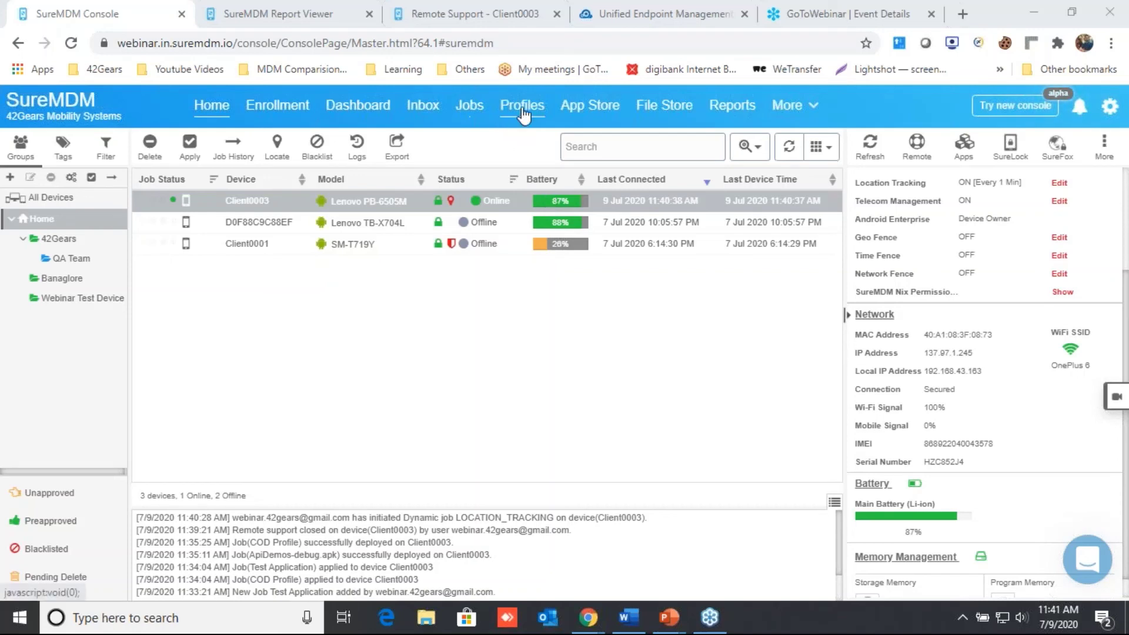
Step: In a new Android profile, start configuring the Application Policy section
{"action": "left_click", "coordinate": [474, 316]}
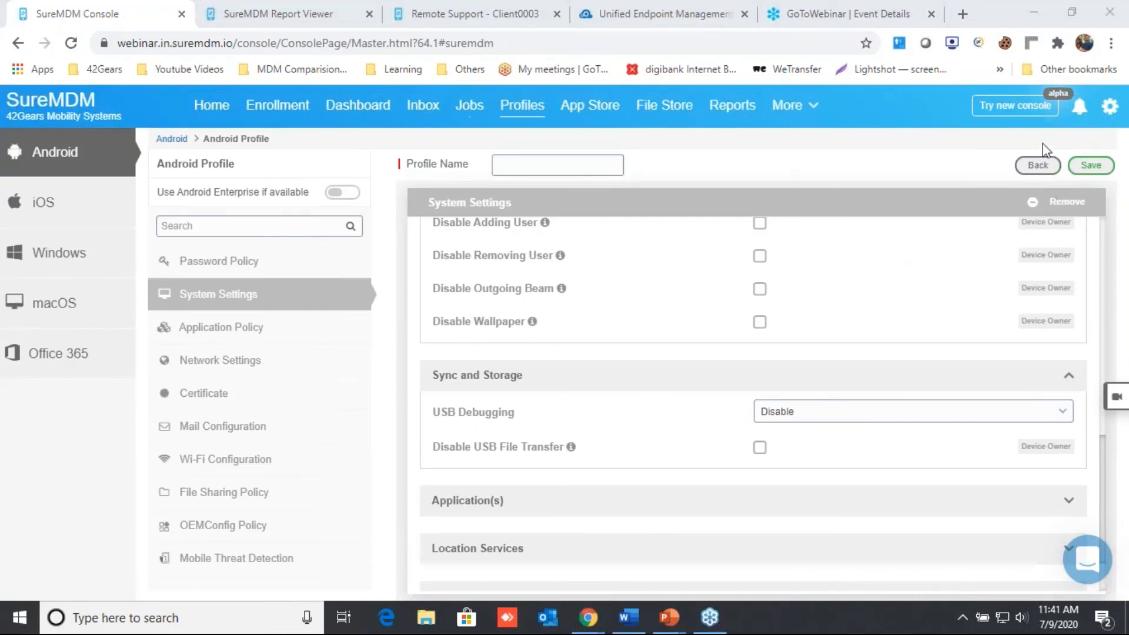
{"action": "left_click", "coordinate": [312, 326]}
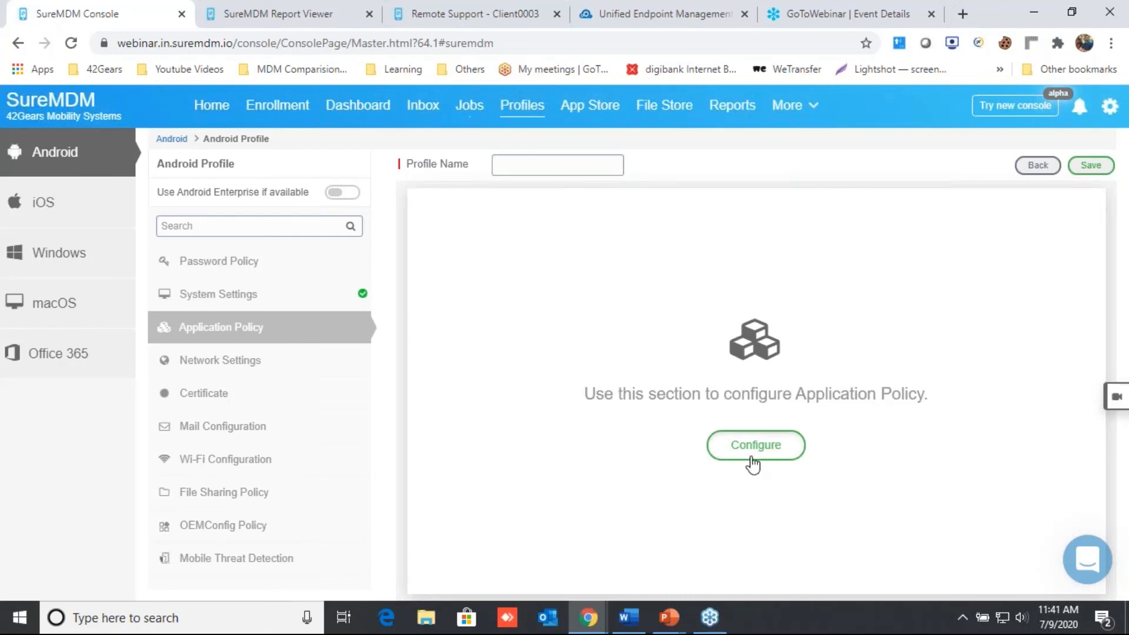
{"action": "left_click", "coordinate": [753, 461]}
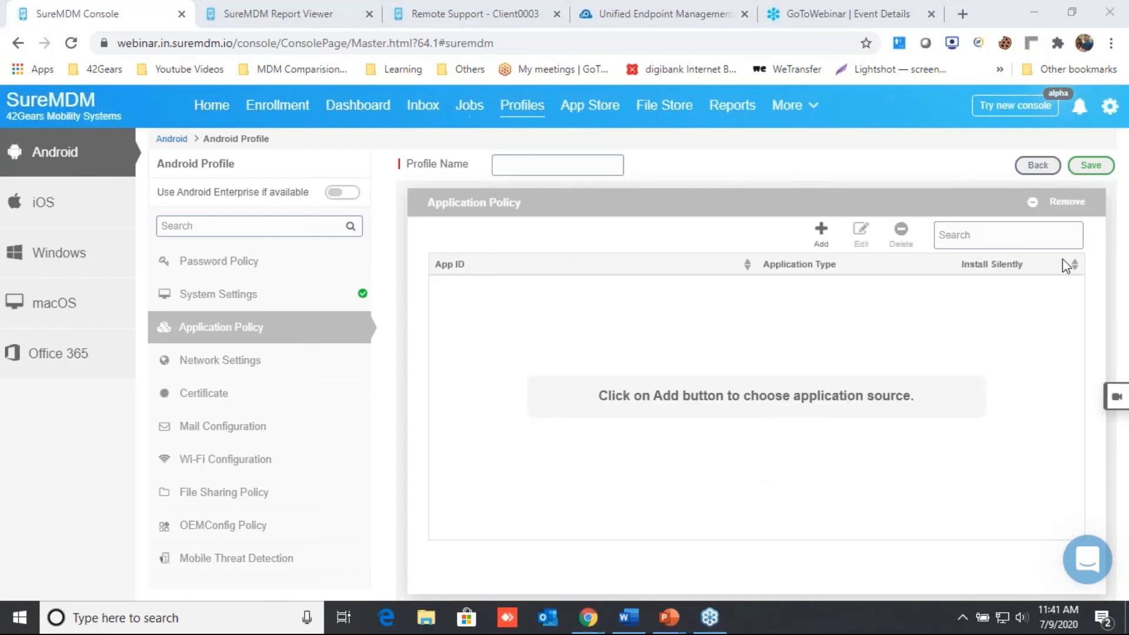
Step: Browse and search the managed Google Play for Work store, then close it without adding apps
{"action": "left_click", "coordinate": [825, 231]}
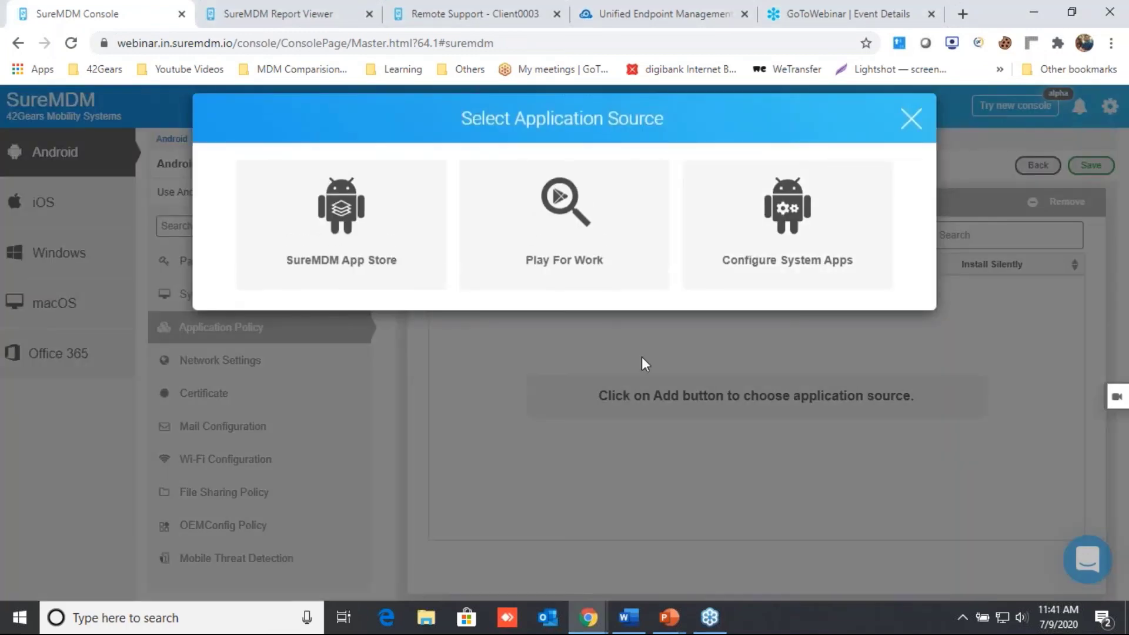
{"action": "left_click", "coordinate": [586, 240]}
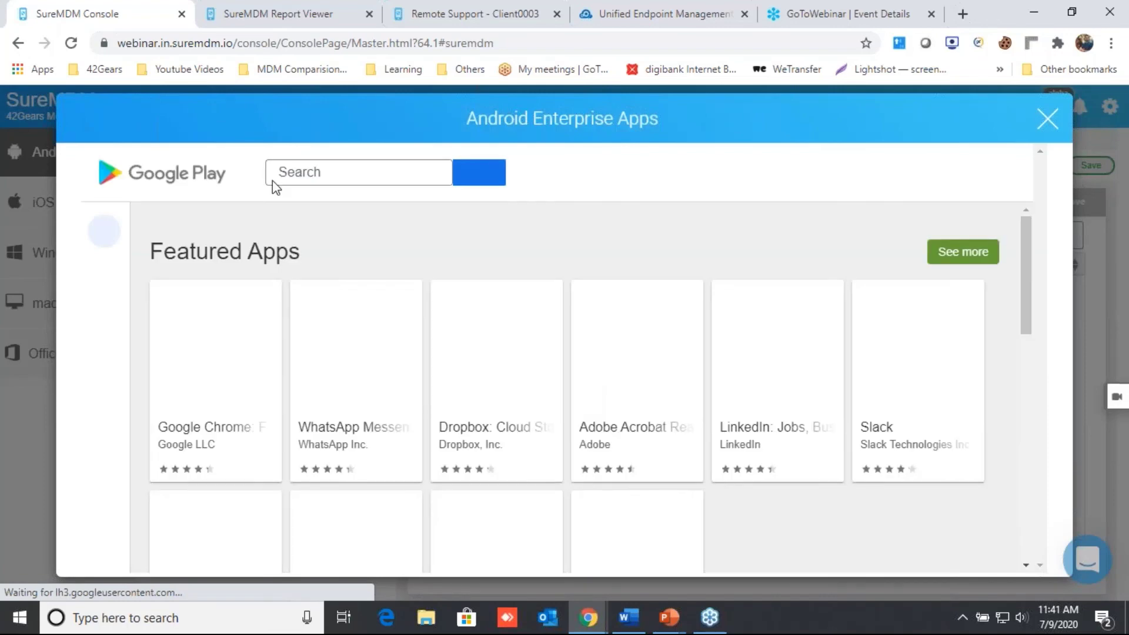
{"action": "left_click", "coordinate": [278, 173]}
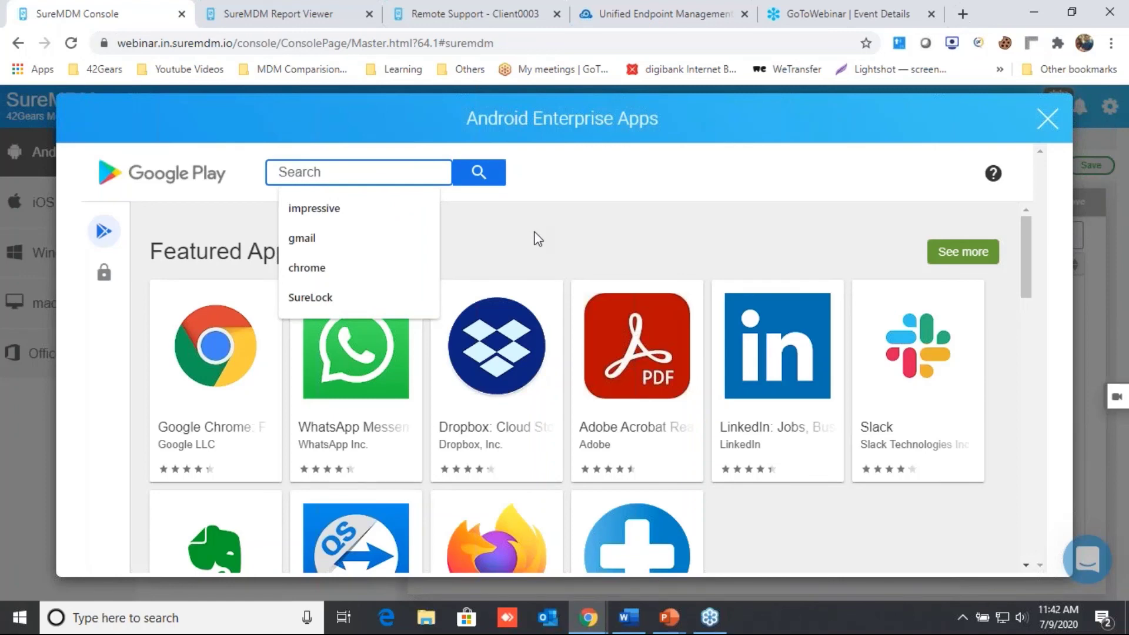
{"action": "left_click", "coordinate": [1049, 121]}
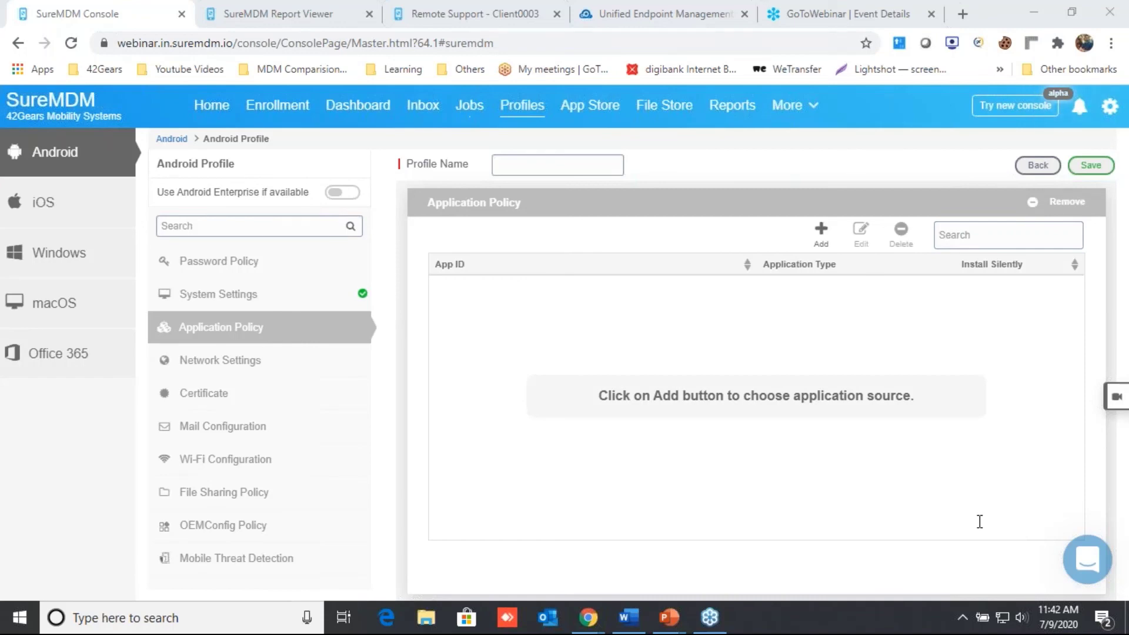
Step: Select the 42Gears group, try applying the Test Application job to it, then close the dialog
{"action": "left_click", "coordinate": [212, 107]}
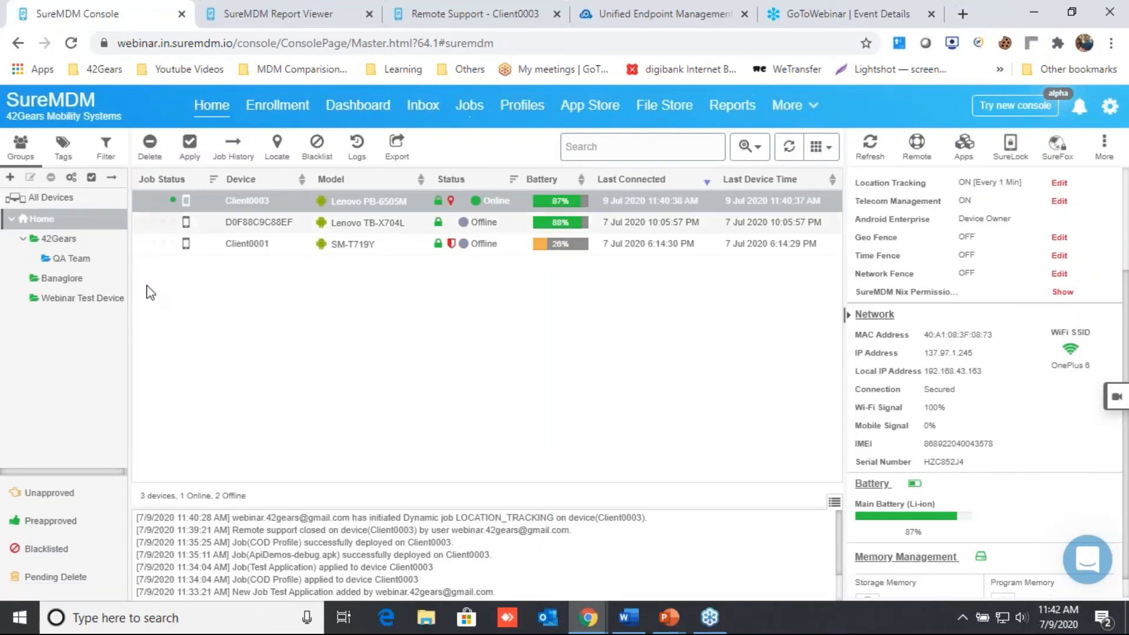
{"action": "left_click", "coordinate": [56, 240]}
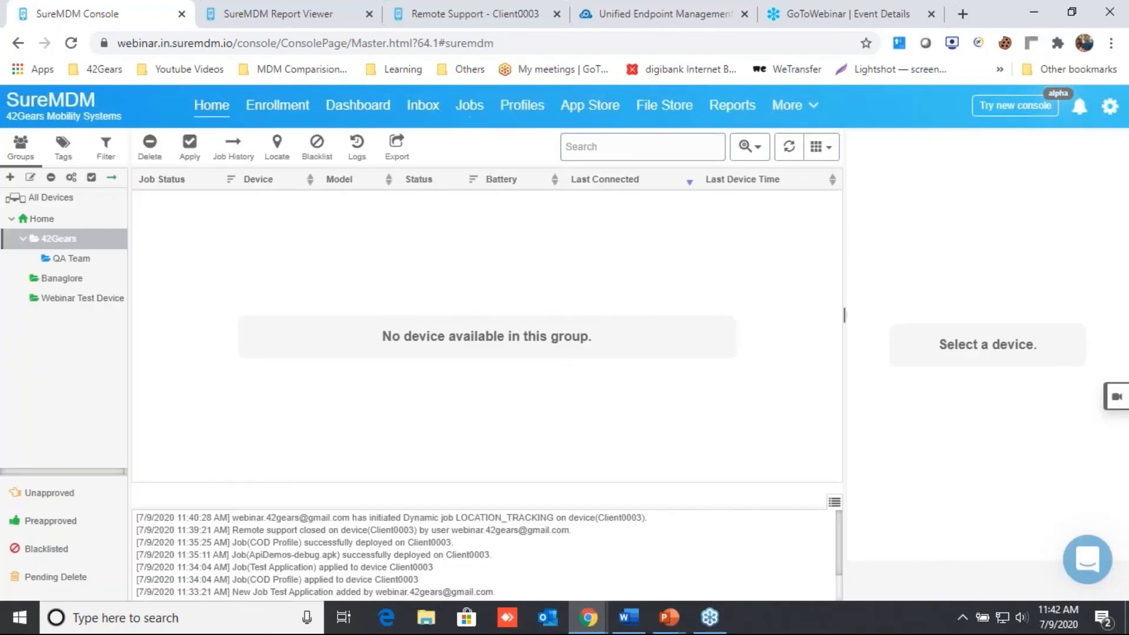
{"action": "left_click", "coordinate": [92, 178]}
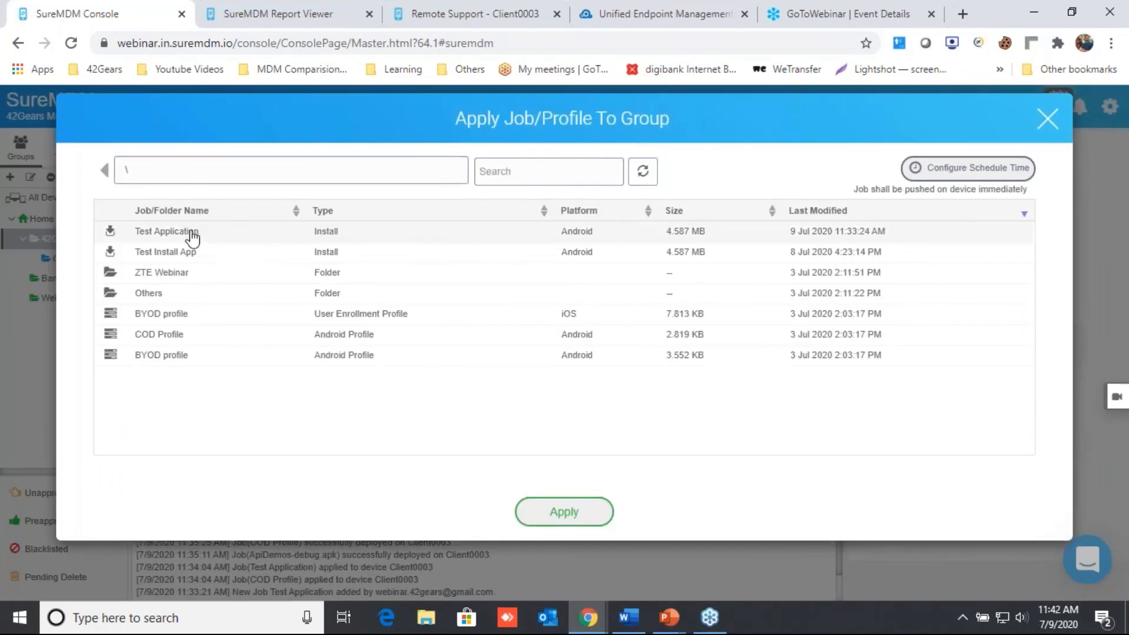
{"action": "left_click", "coordinate": [193, 235]}
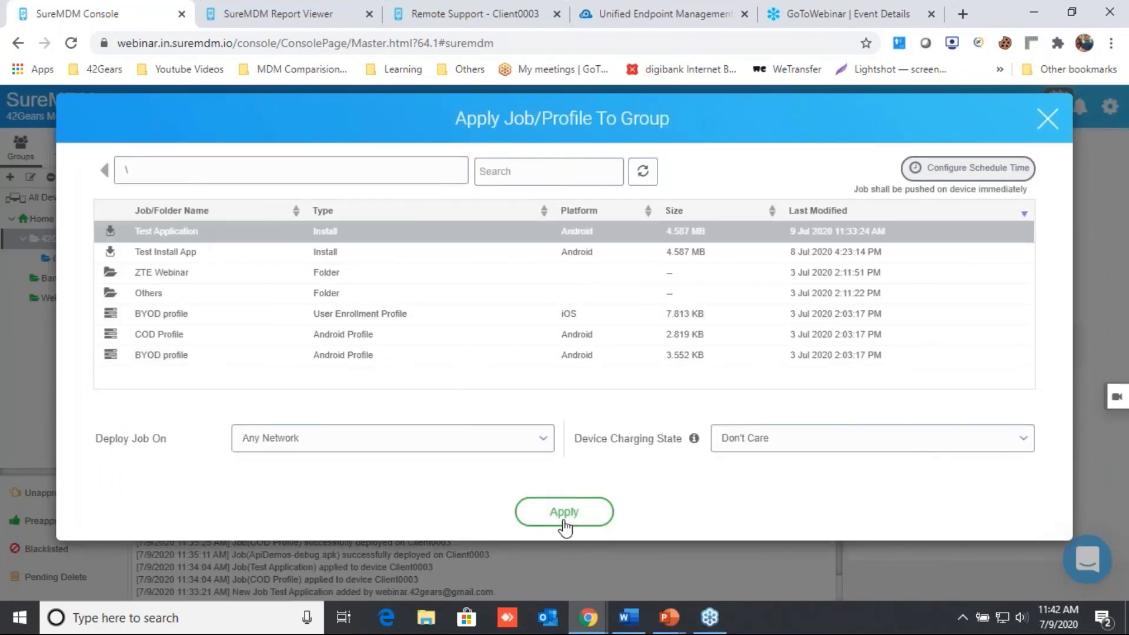
{"action": "left_click", "coordinate": [1047, 121]}
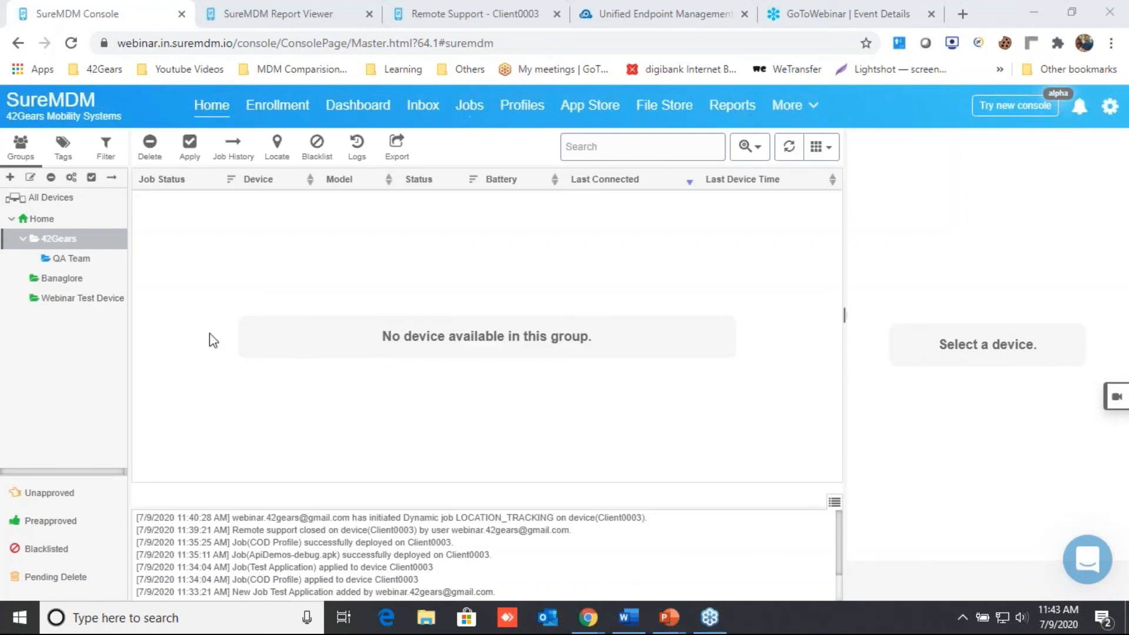
Step: Select the Home group and review Client0003's job history showing two completed jobs
{"action": "left_click", "coordinate": [41, 218]}
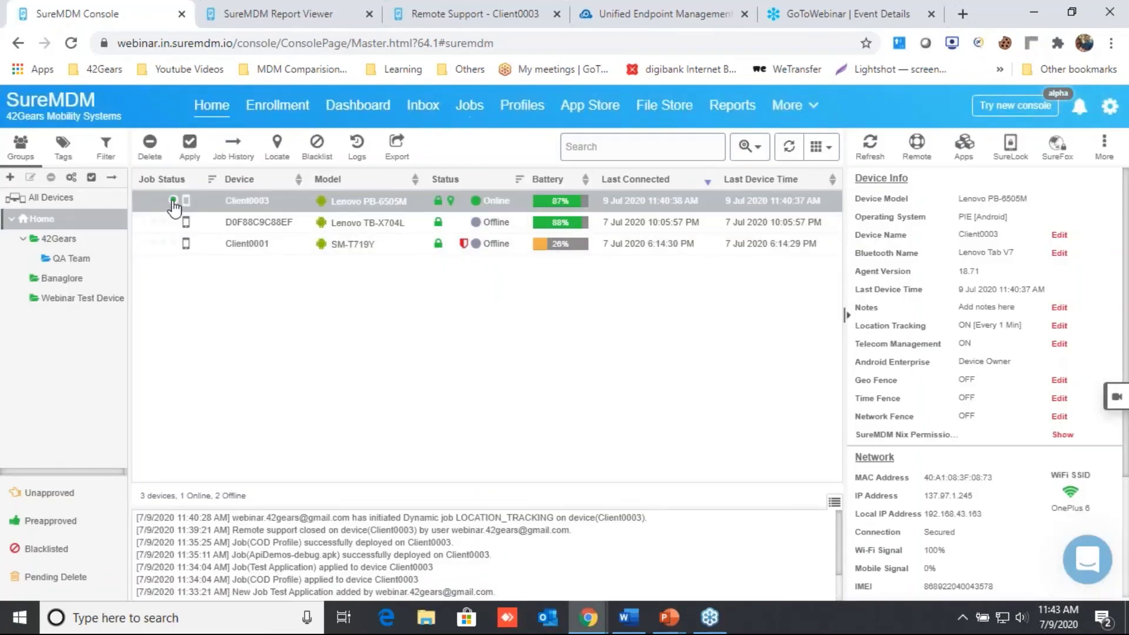
{"action": "mouse_move", "coordinate": [174, 203]}
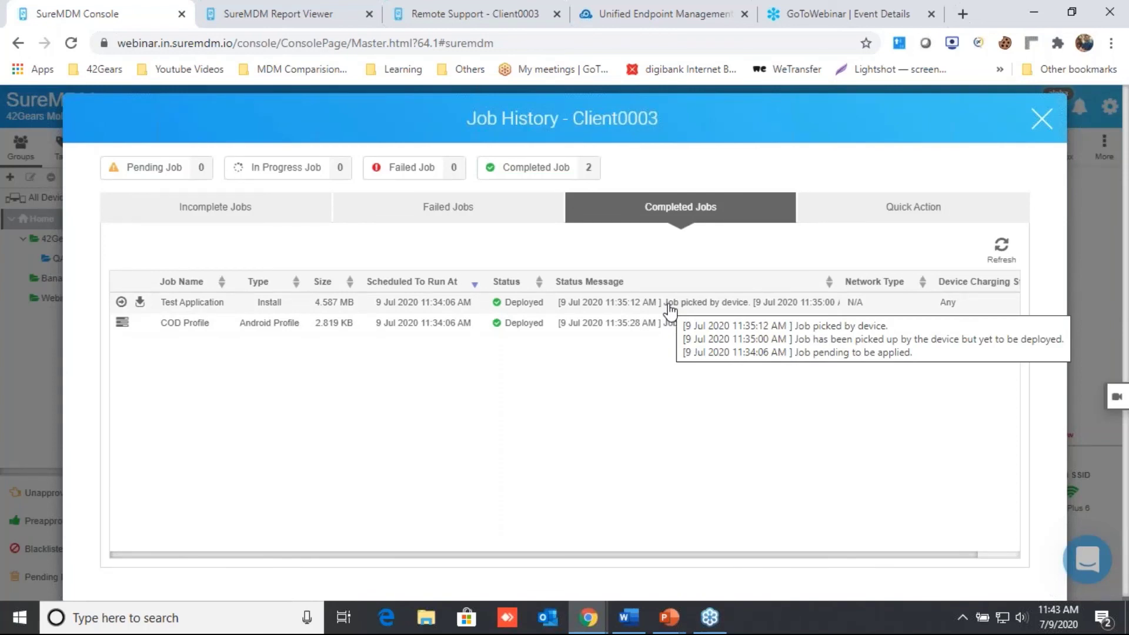
{"action": "left_click", "coordinate": [1042, 119]}
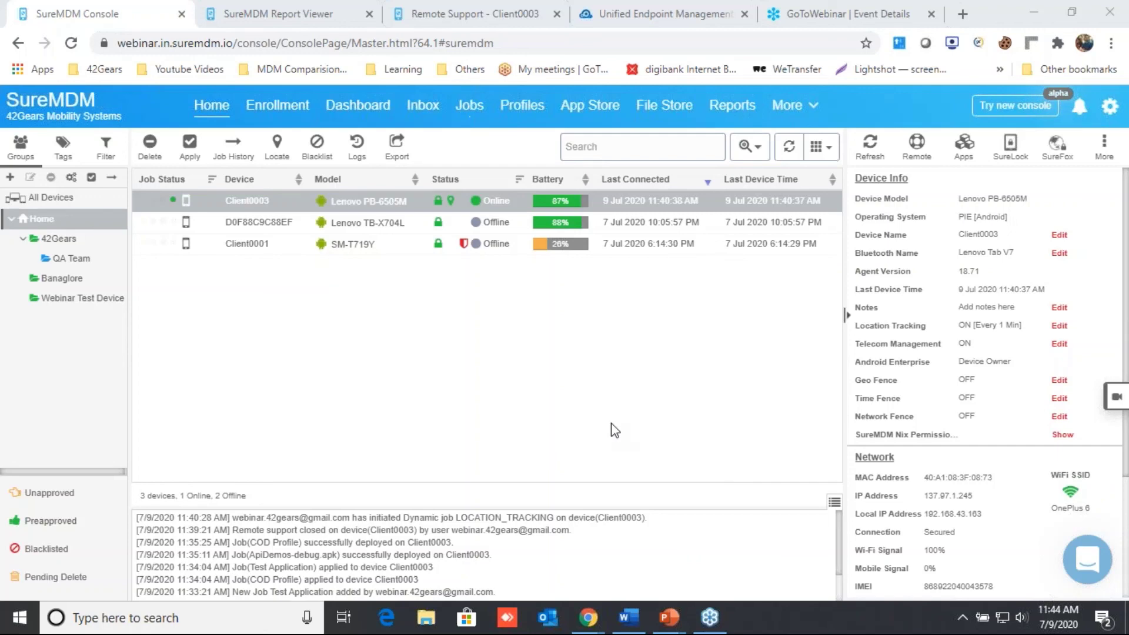
Step: Create a new Android job of type Security Policy
{"action": "left_click", "coordinate": [470, 107]}
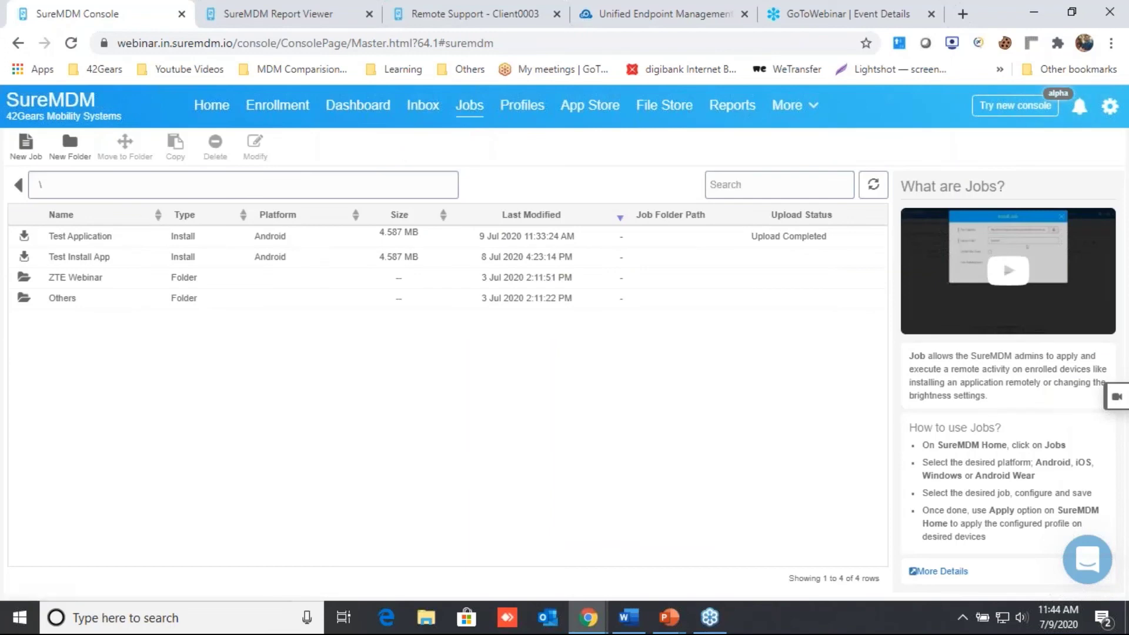
{"action": "left_click", "coordinate": [29, 166]}
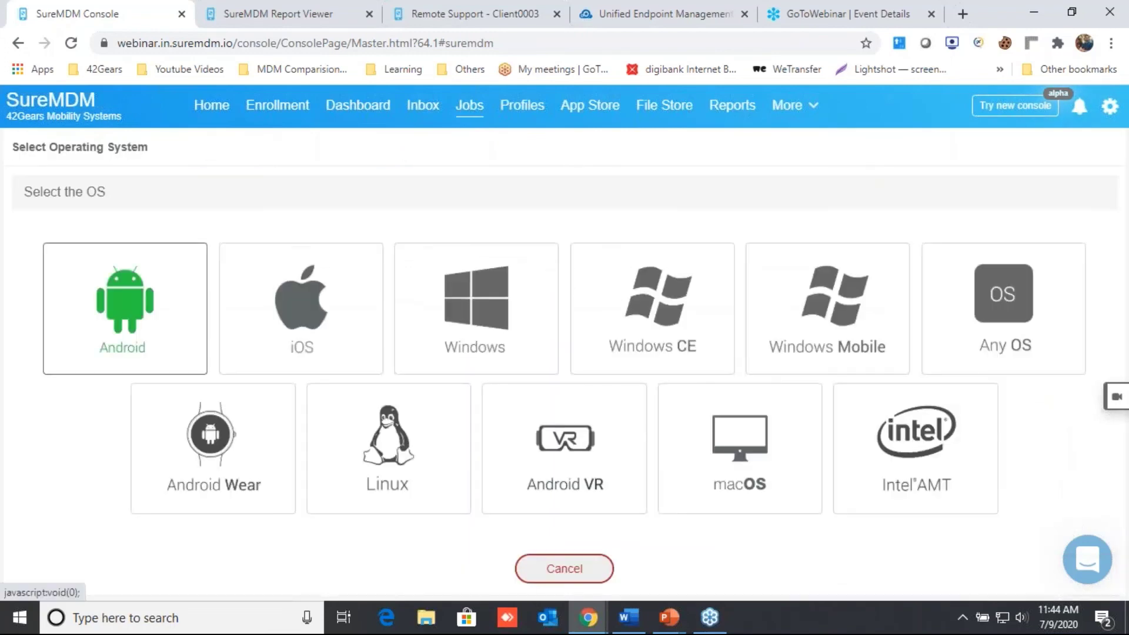
{"action": "left_click", "coordinate": [139, 332]}
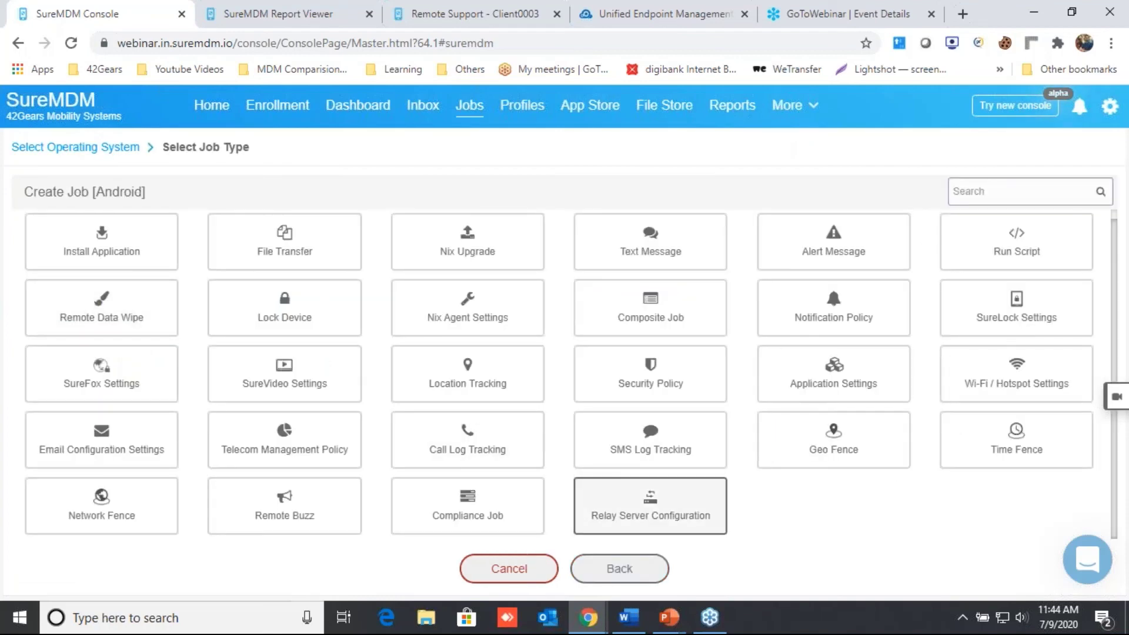
{"action": "left_click", "coordinate": [668, 366]}
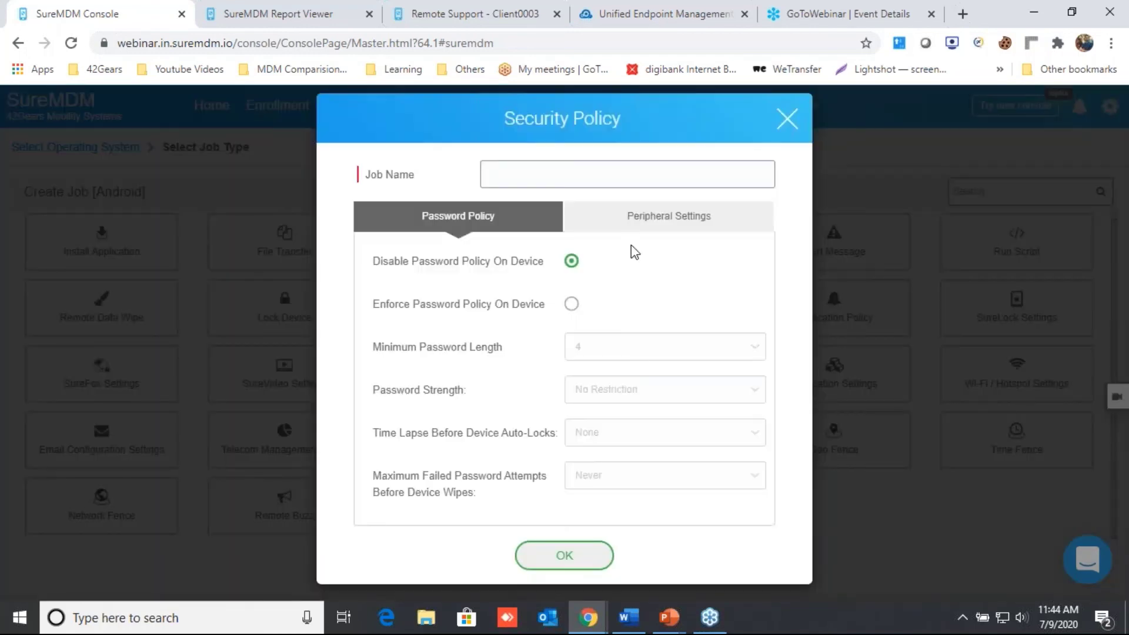
Step: Enable Enforce Peripheral Settings On Device and view the Mobile Data options
{"action": "left_click", "coordinate": [645, 232]}
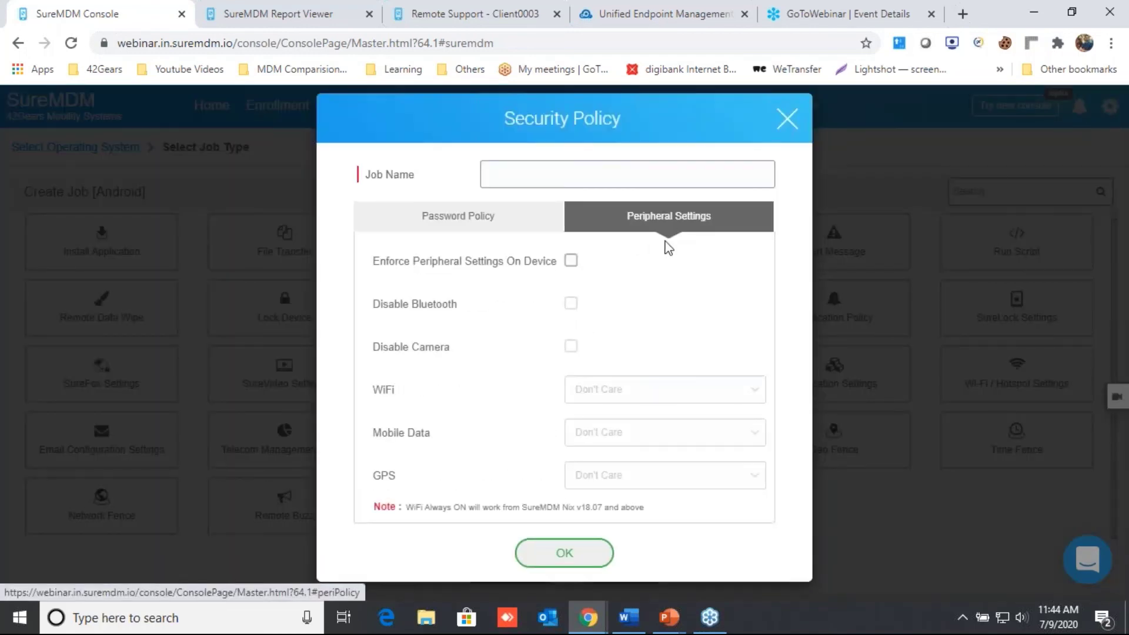
{"action": "left_click", "coordinate": [570, 260]}
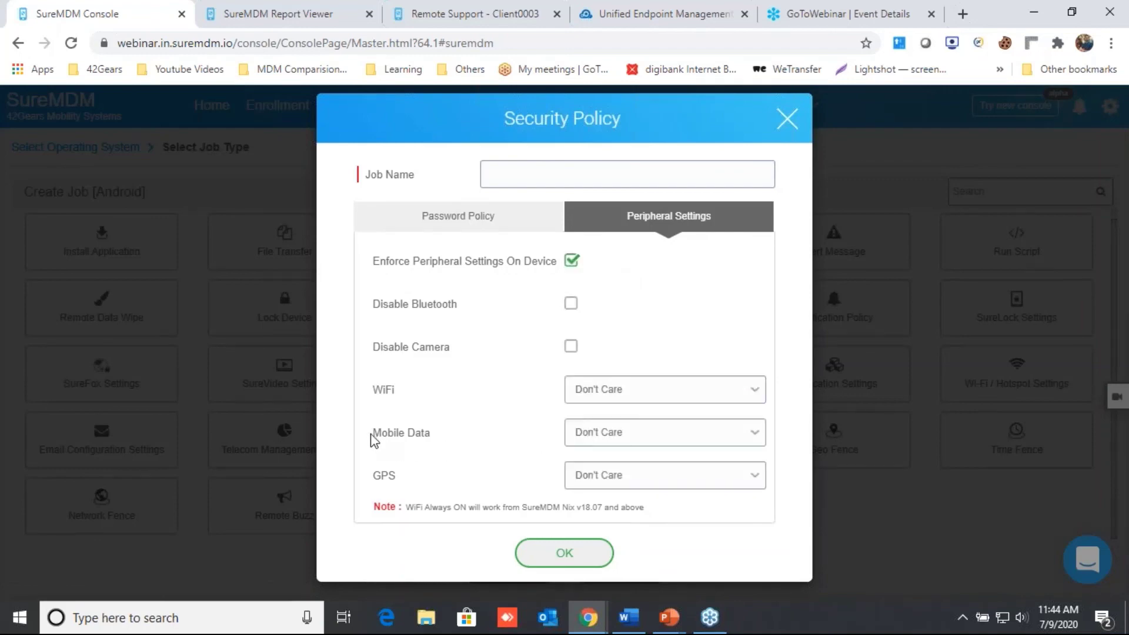
{"action": "left_click_drag", "start_coordinate": [373, 434], "coordinate": [588, 439]}
{"action": "left_click", "coordinate": [598, 442]}
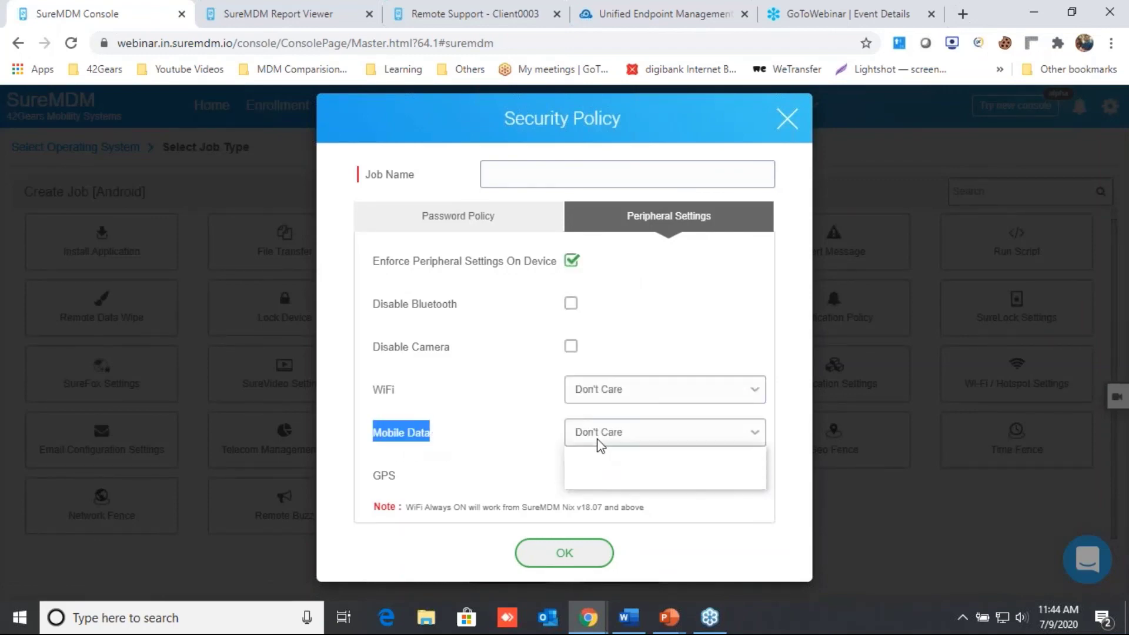